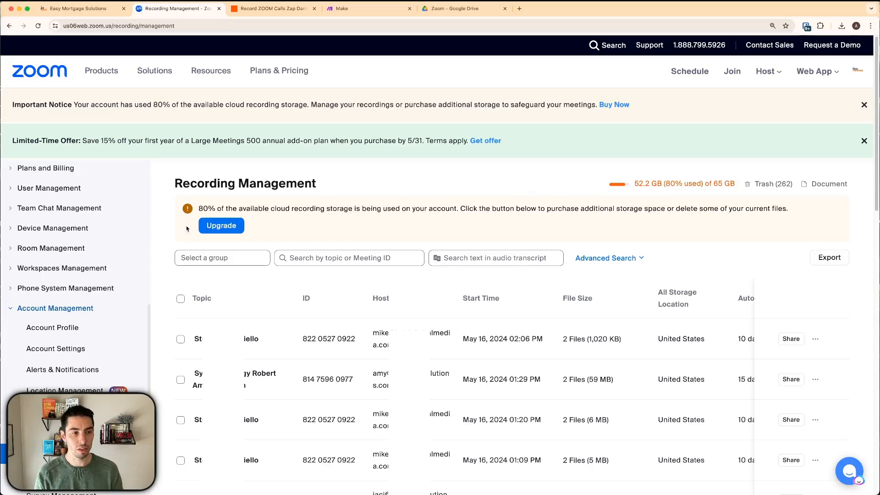
Open the Zoom account's recording settings and review the cloud recording options
left_click(62, 351)
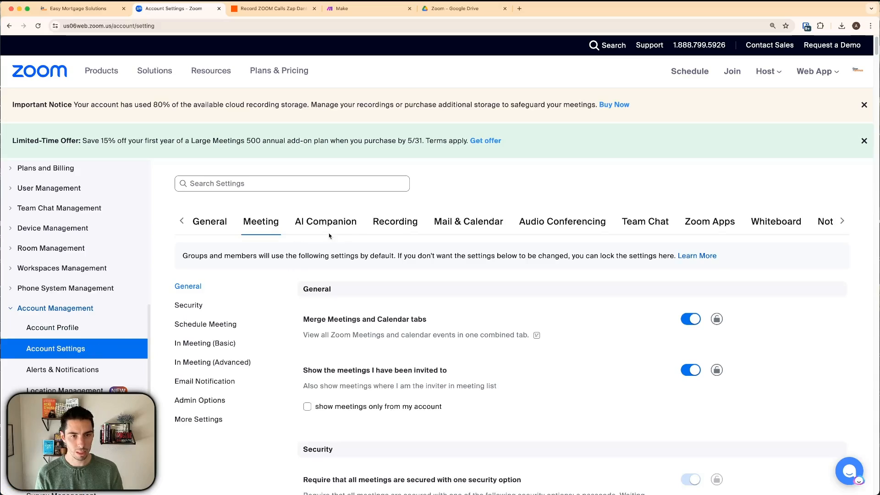
left_click(393, 224)
scroll(395, 308, "down", 6)
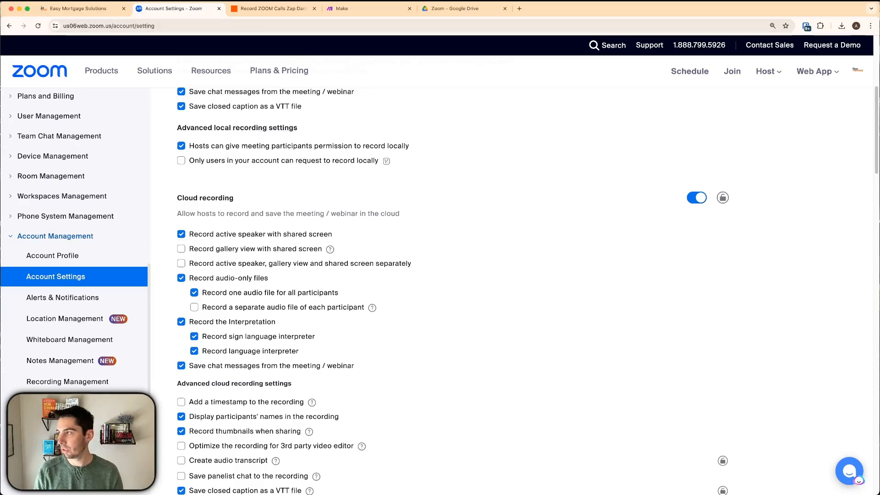
Switch to Make's Download → Upload My Zoom Recordings scenario and inspect the Download URL variable in the Set multiple variables module
left_click_drag(879, 84, 541, 54)
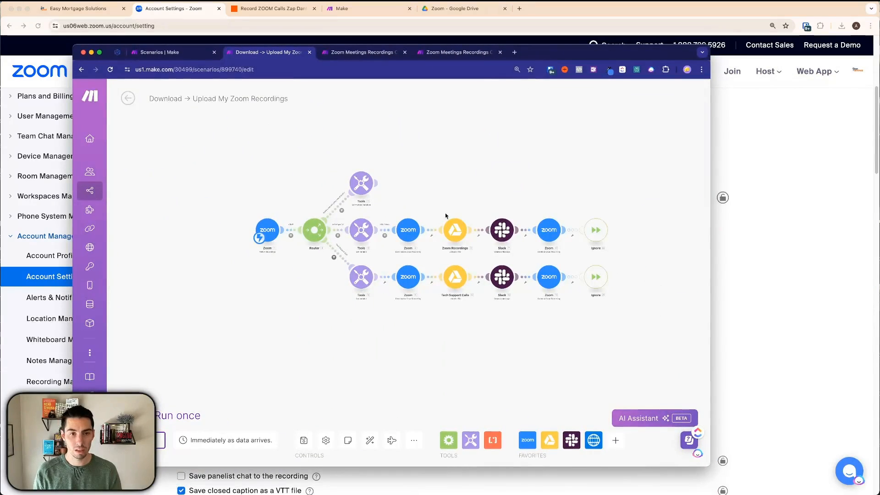
scroll(427, 238, "up", 5)
left_click(327, 158)
left_click(261, 339)
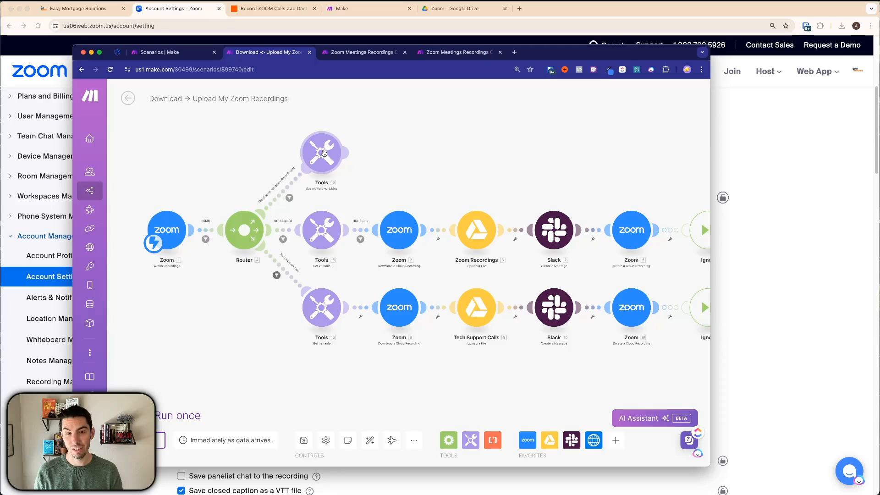
left_click(322, 153)
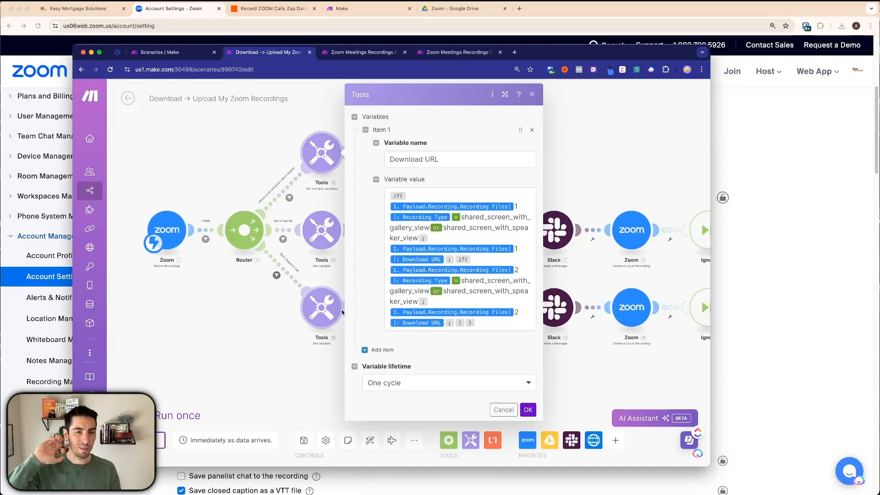
left_click(276, 333)
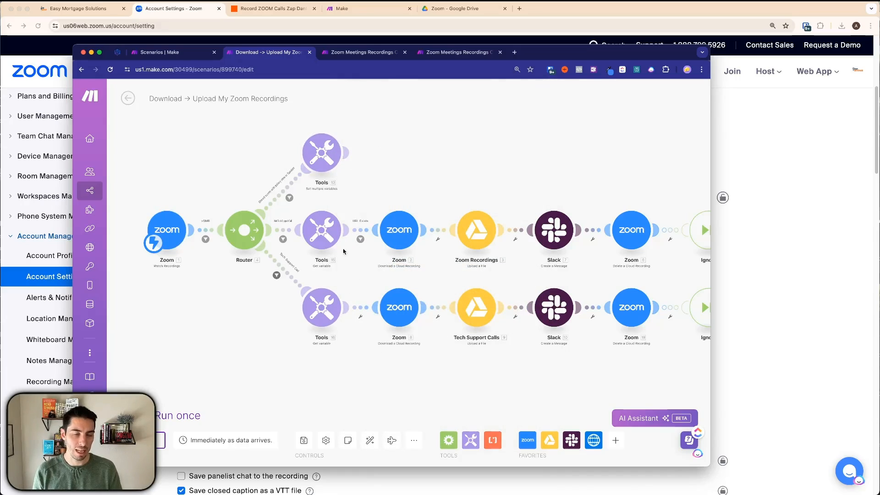
Examine the Zoom Meetings Recordings Completed - Sales Team scenario, from the Zoom trigger to the router's monthly Google Drive and Slack routes
left_click(360, 52)
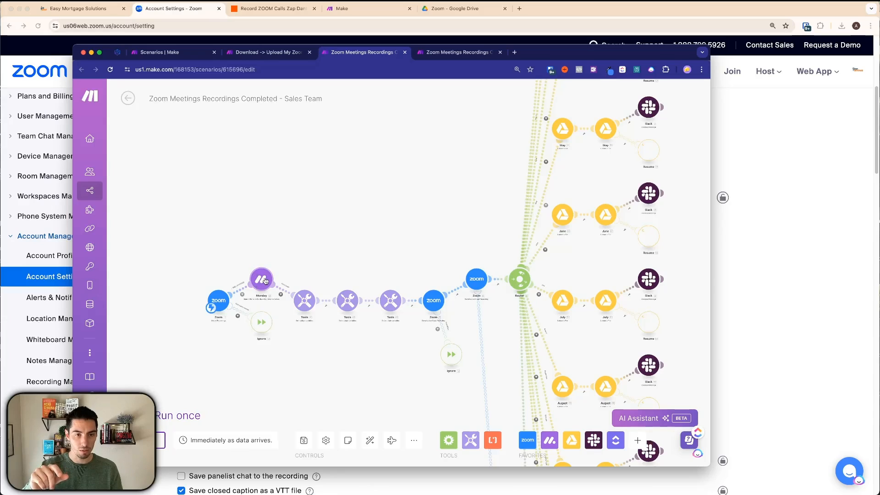
scroll(263, 280, "up", 5)
scroll(264, 281, "right", 10)
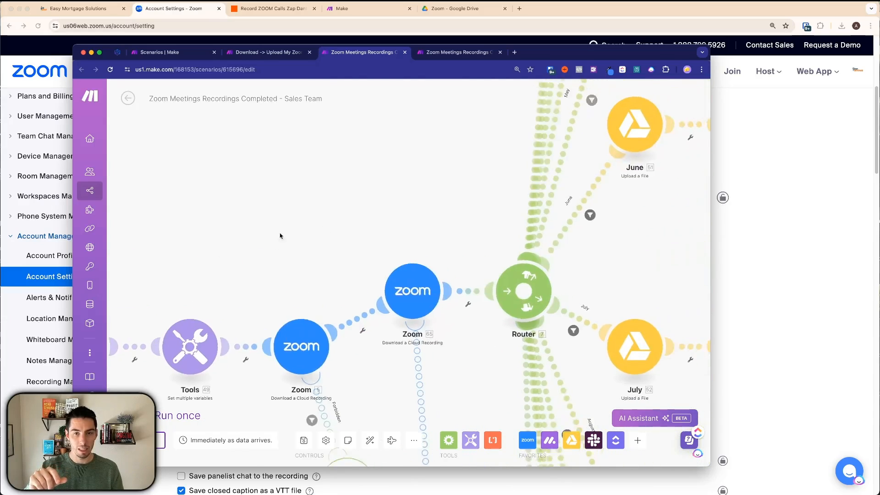
scroll(309, 230, "down", 2)
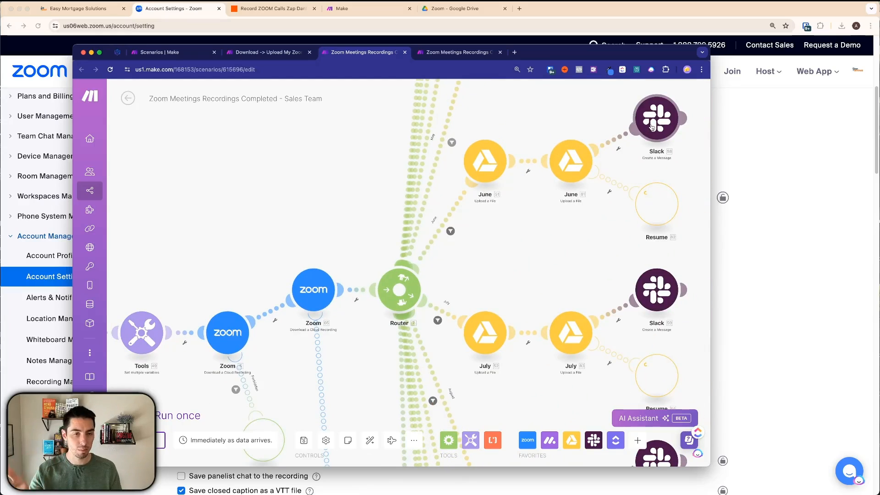
left_click_drag(232, 232, 384, 205)
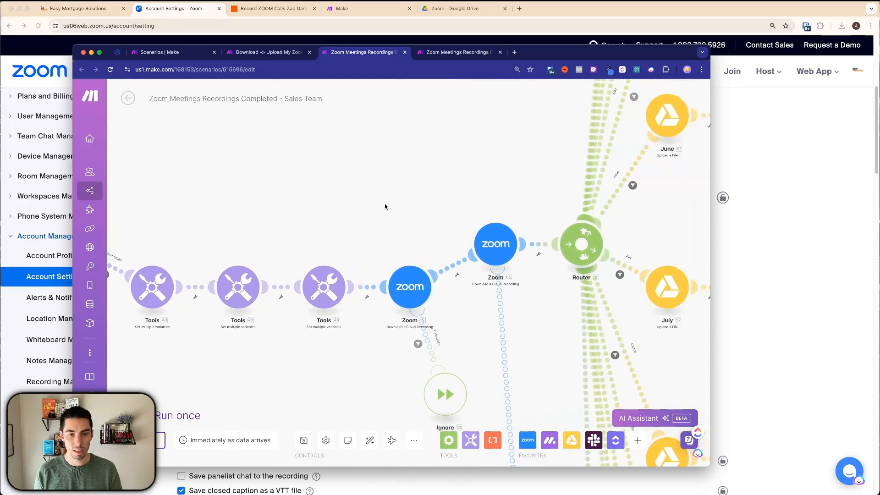
scroll(296, 265, "right", 5)
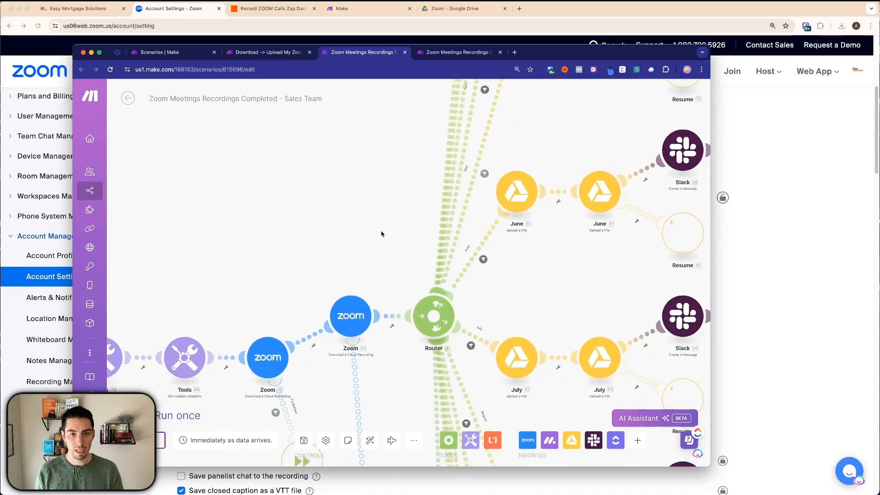
scroll(381, 234, "down", 2)
scroll(362, 234, "up", 2)
scroll(436, 243, "up", 4)
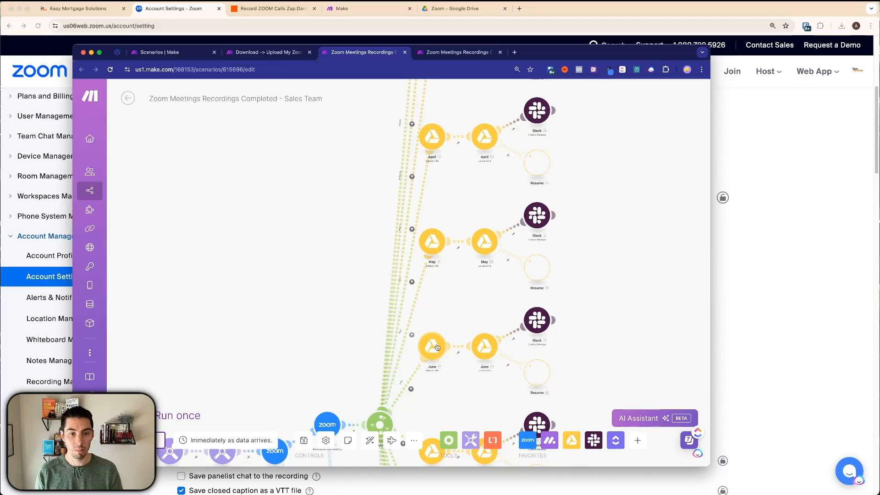
scroll(444, 249, "down", 1)
scroll(443, 249, "down", 3)
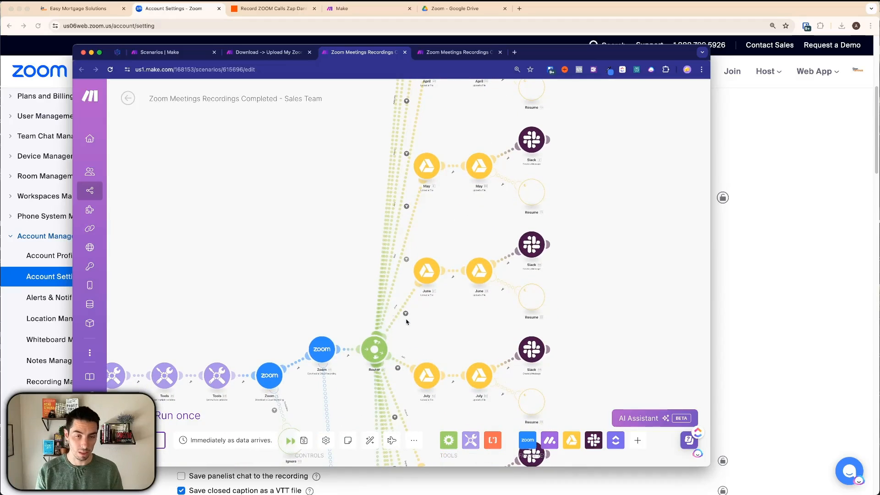
left_click_drag(276, 276, 431, 187)
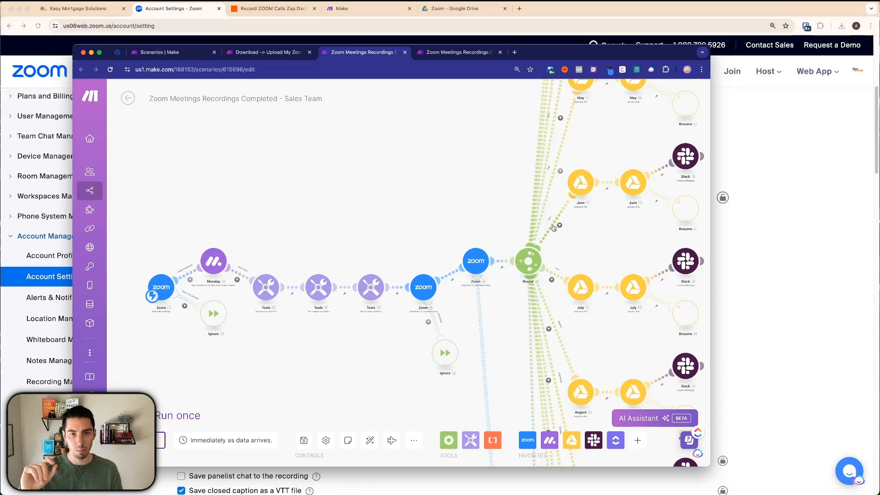
Inspect the June route's filter condition, close it without changes and return to the Zoom cloud recording settings
left_click(559, 225)
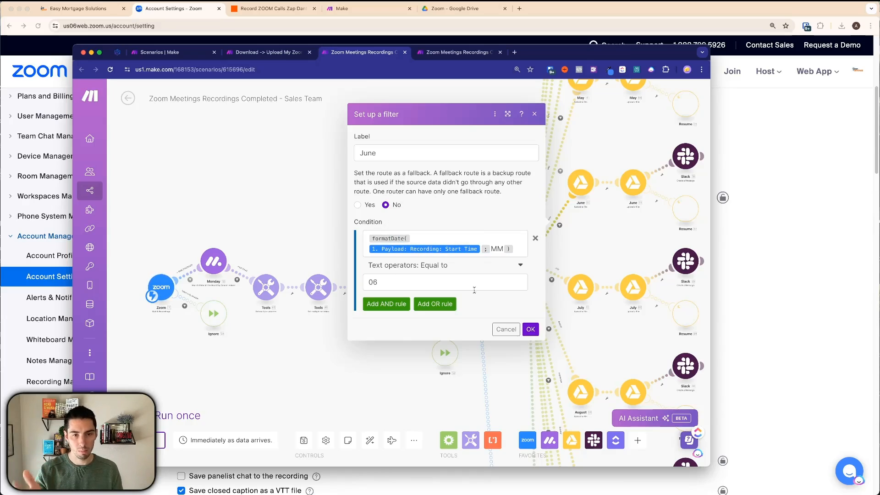
left_click(506, 329)
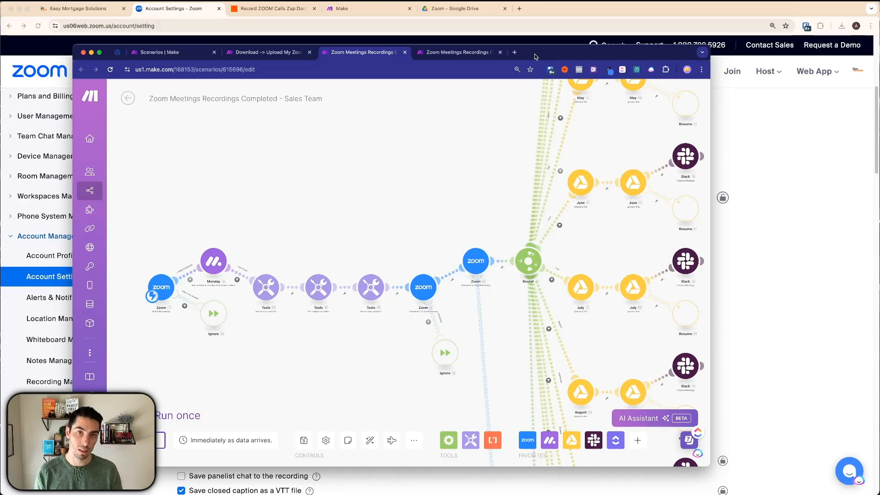
left_click_drag(536, 57, 879, 117)
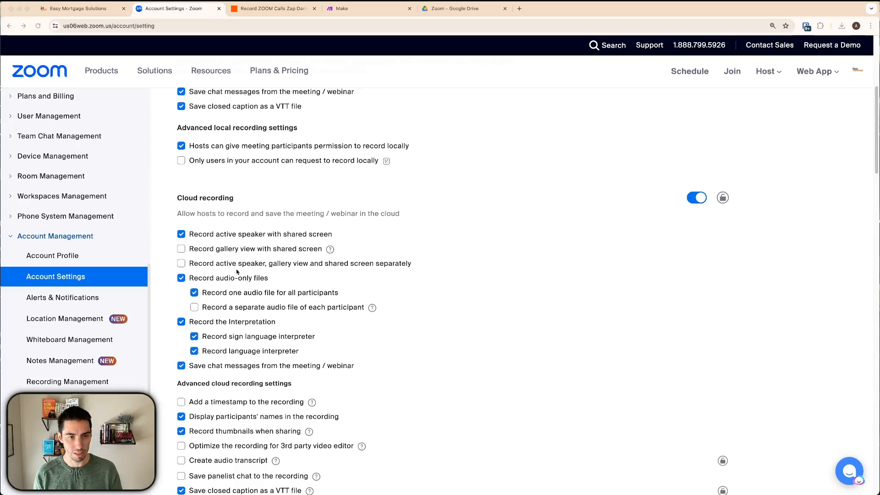
left_click(366, 8)
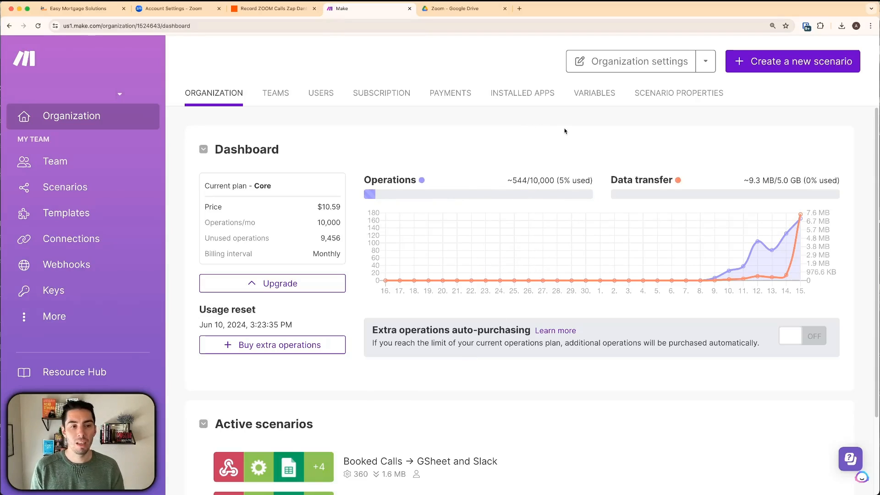
left_click(790, 62)
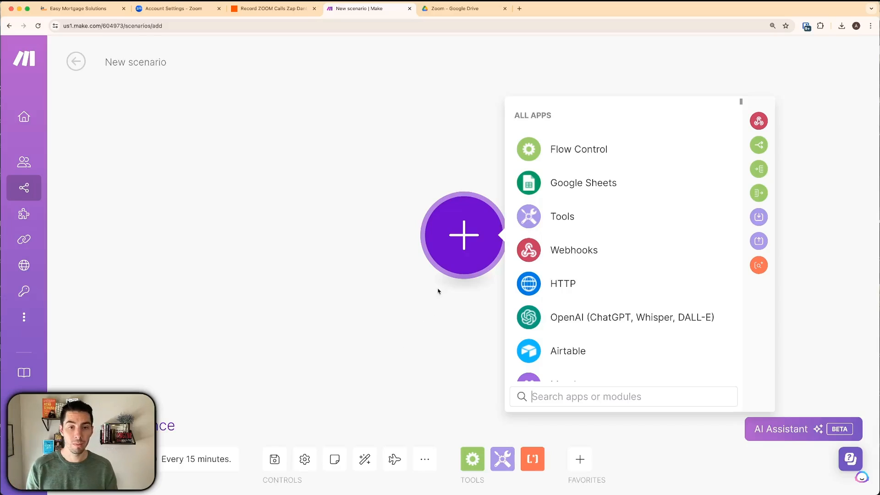
type("zoom")
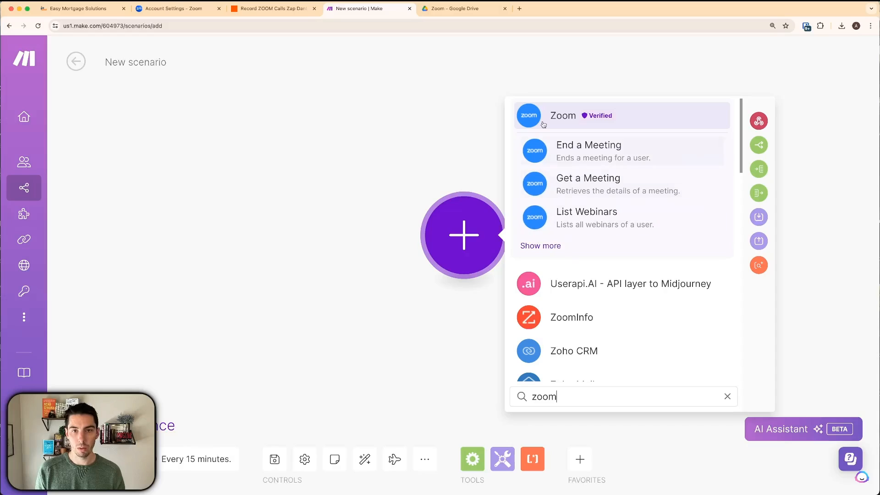
left_click(563, 117)
scroll(584, 276, "down", 5)
scroll(584, 276, "down", 10)
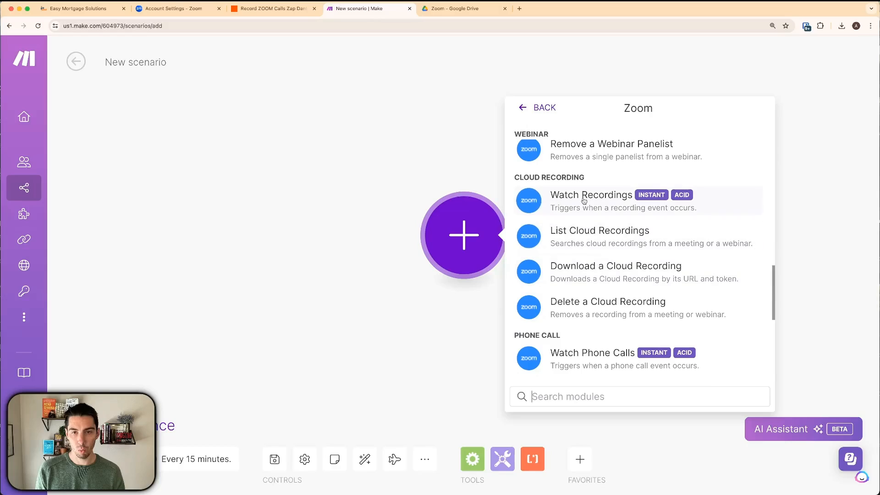
left_click(565, 200)
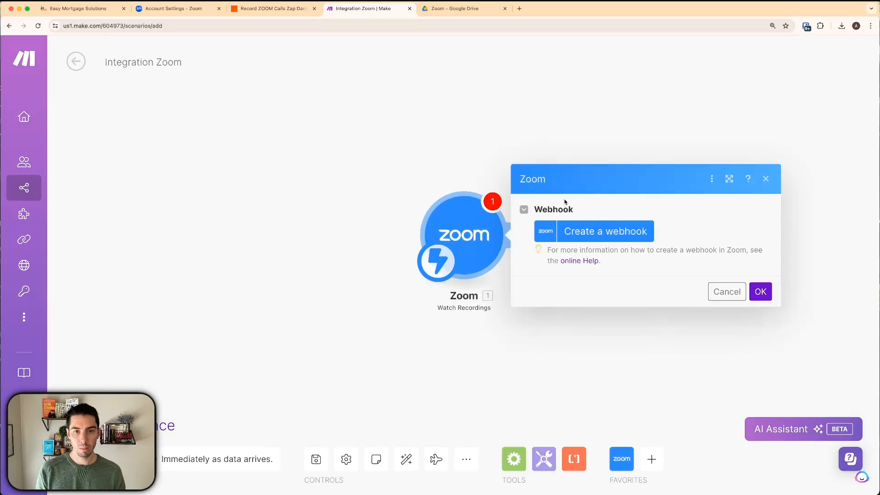
Start a new webhook for the Zoom trigger and name it with the owner's first name plus "Zoom Recordings"
left_click(596, 238)
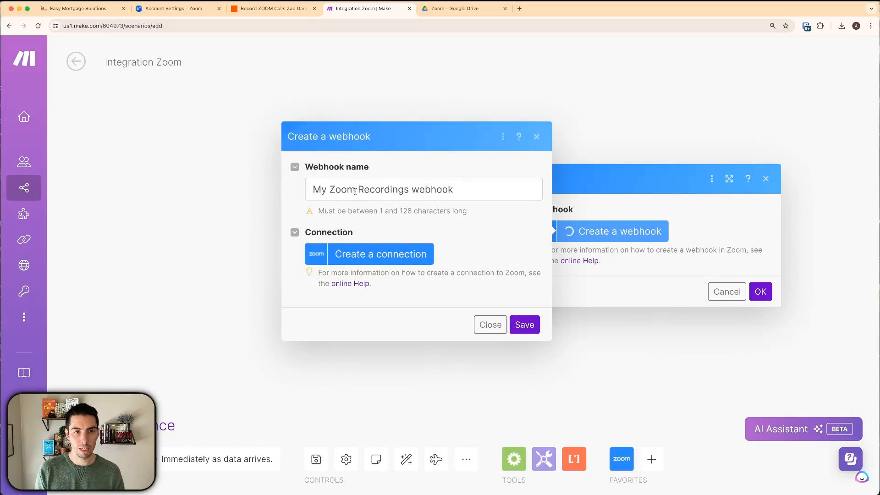
triple_click(352, 191)
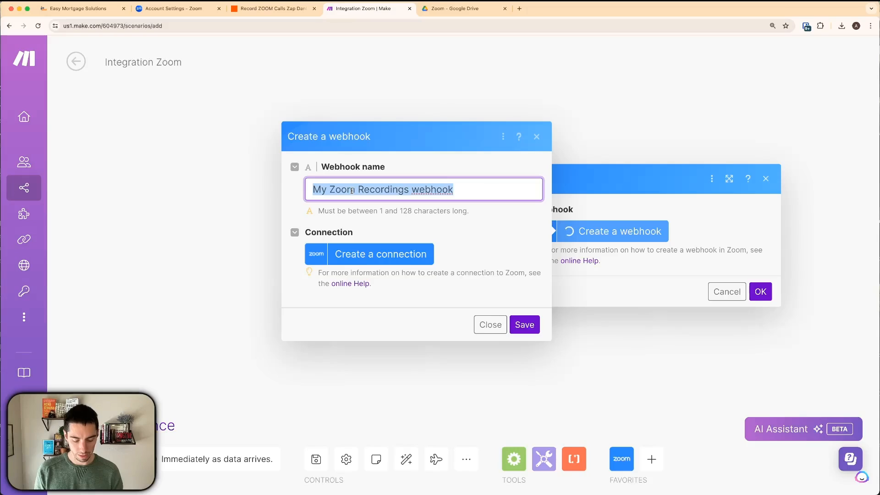
type("Aaron's Zoom")
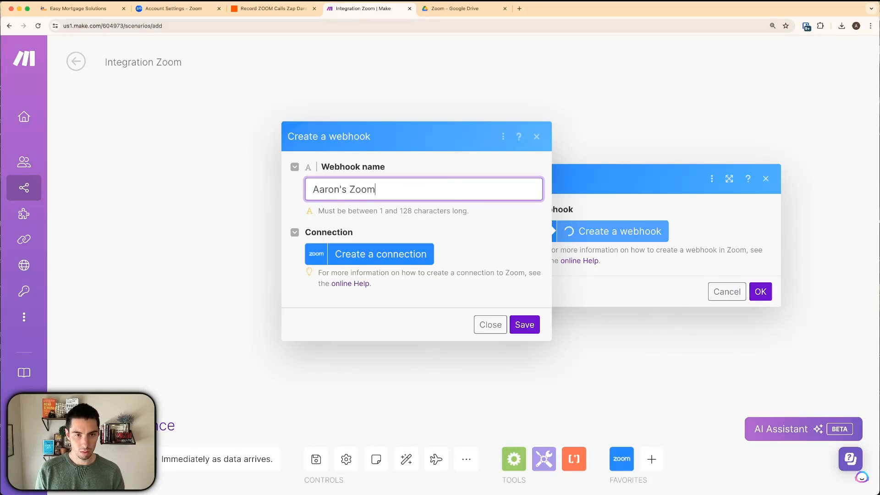
type(" Recordings")
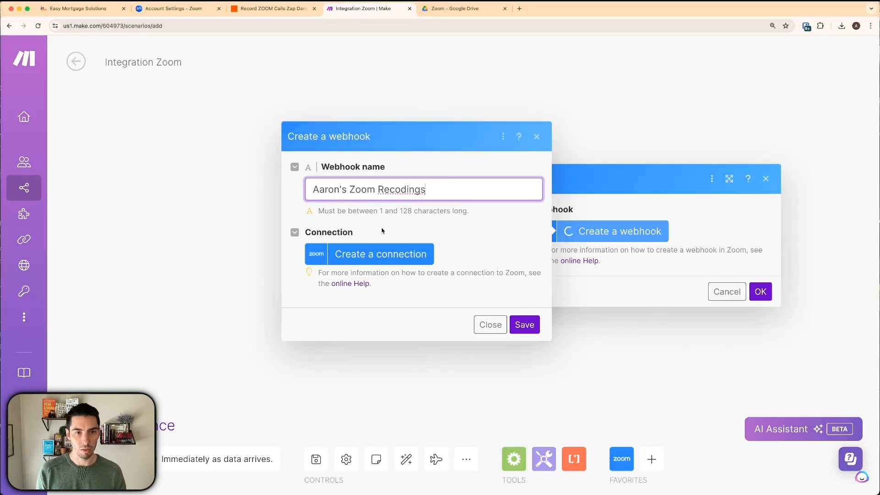
Create a Zoom connection under the default name My Zoom OAuth2 connection and authorize Make's access to the Zoom account
left_click(387, 253)
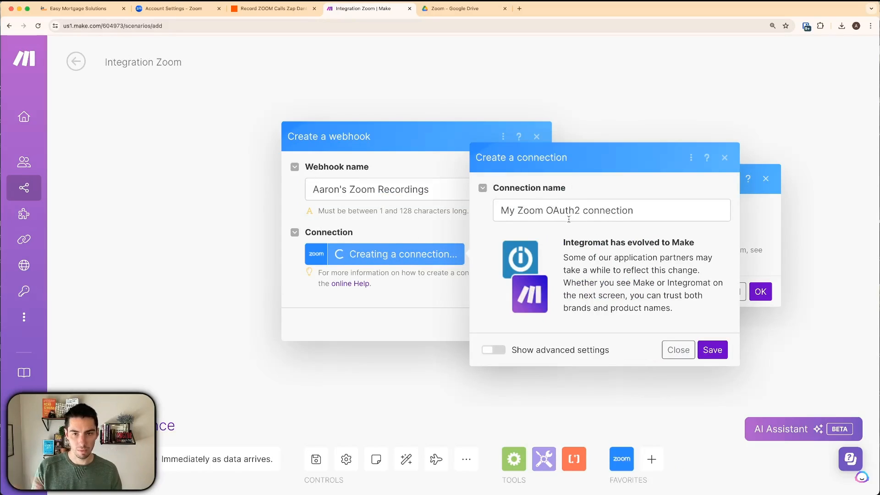
left_click(712, 350)
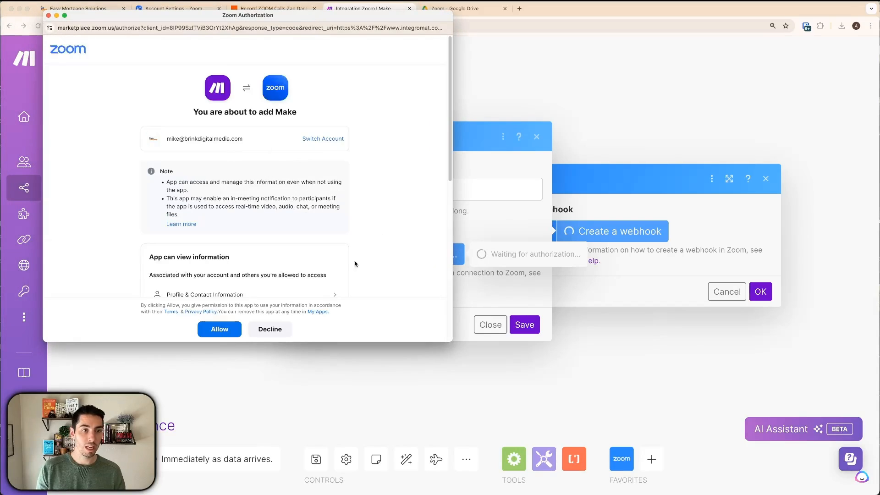
left_click(220, 329)
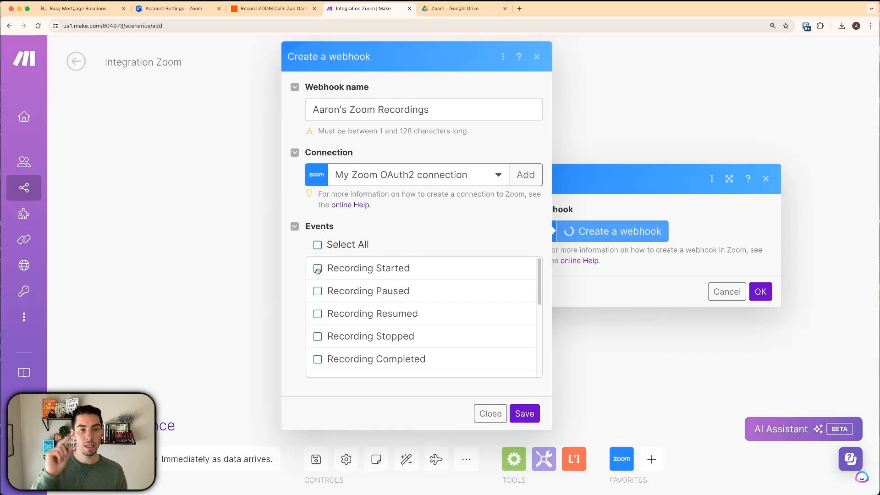
Save the webhook with only the Recording Completed event, apply it to the Zoom trigger and save the scenario
left_click(320, 361)
scroll(456, 299, "down", 5)
scroll(456, 300, "down", 2)
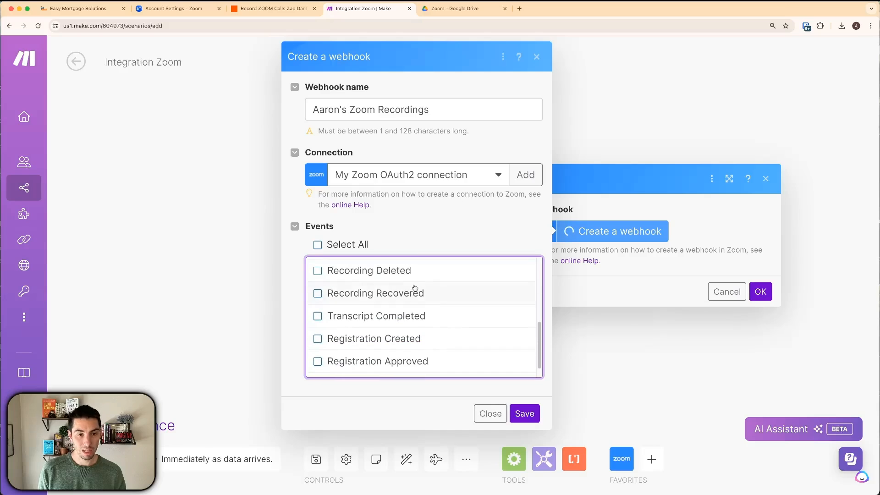
scroll(426, 330, "up", 6)
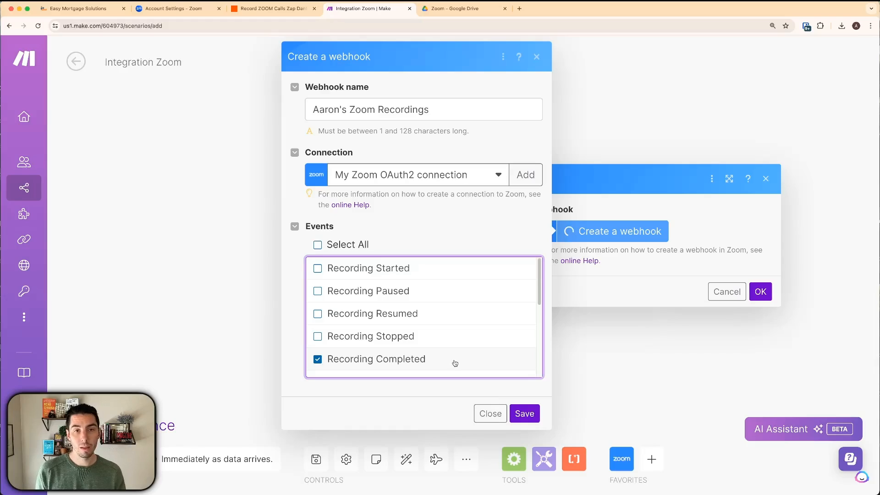
scroll(456, 363, "down", 2)
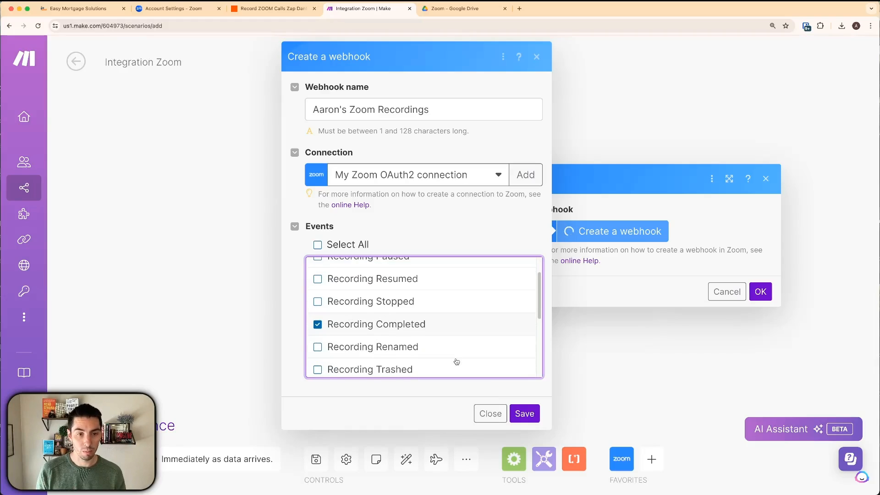
left_click(522, 414)
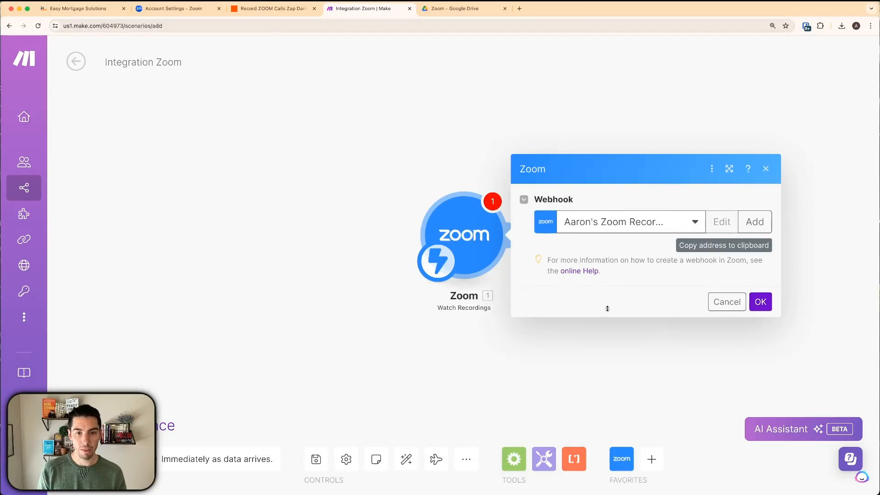
left_click(761, 302)
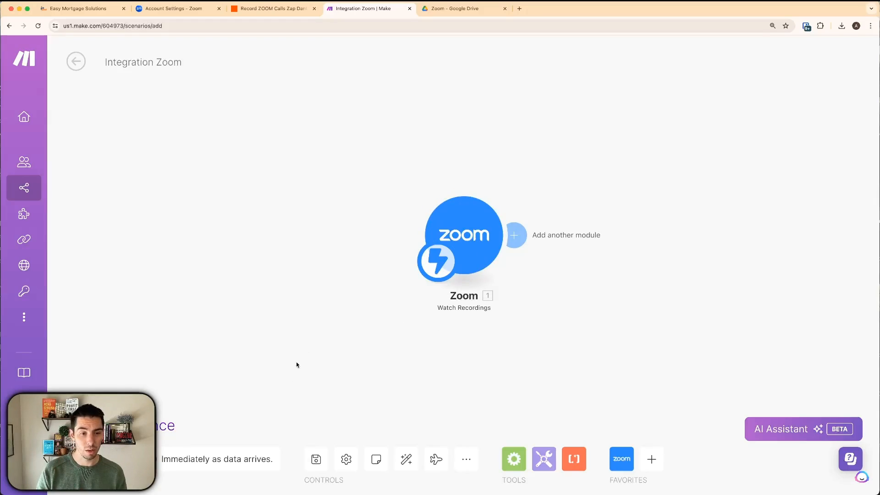
left_click(316, 459)
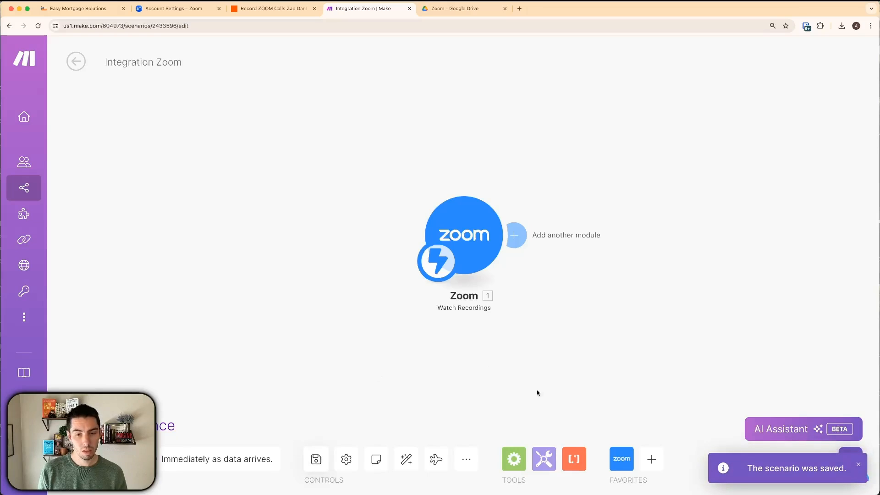
left_click(650, 460)
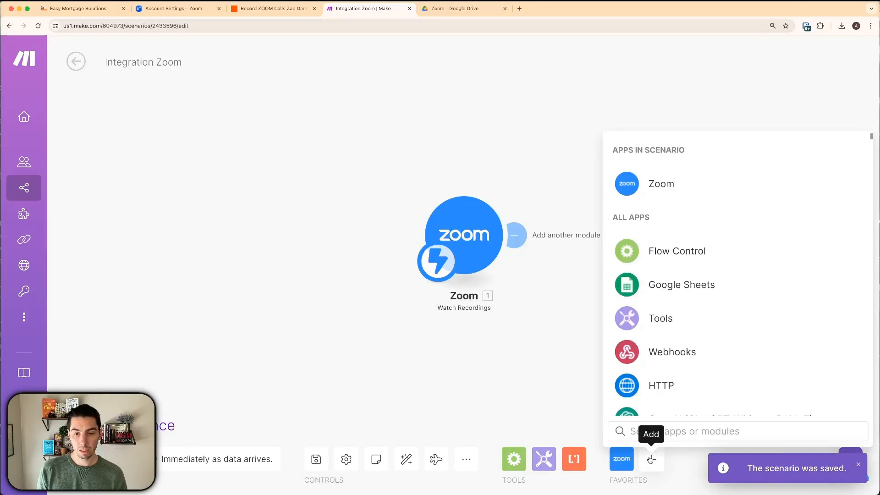
left_click(549, 358)
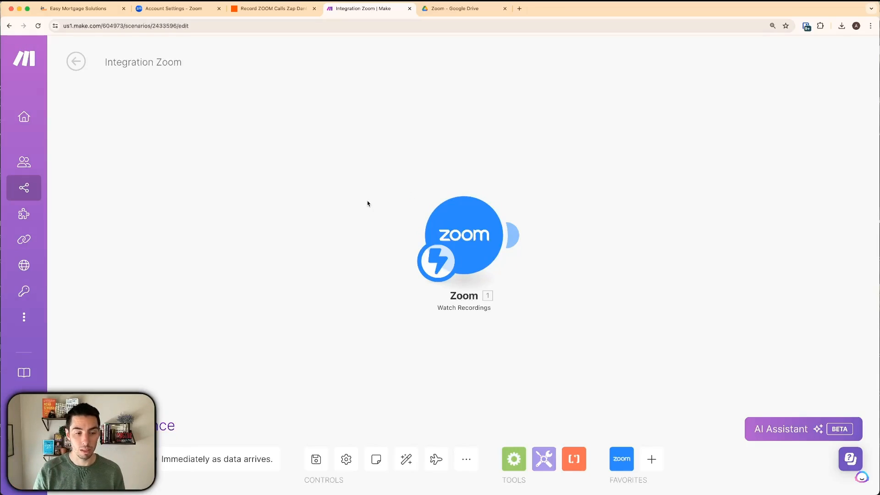
Open the copied Zoom meeting link from the clipboard history in a new browser tab and launch the meeting through Fathom
key("super+t")
key("shift+super+v")
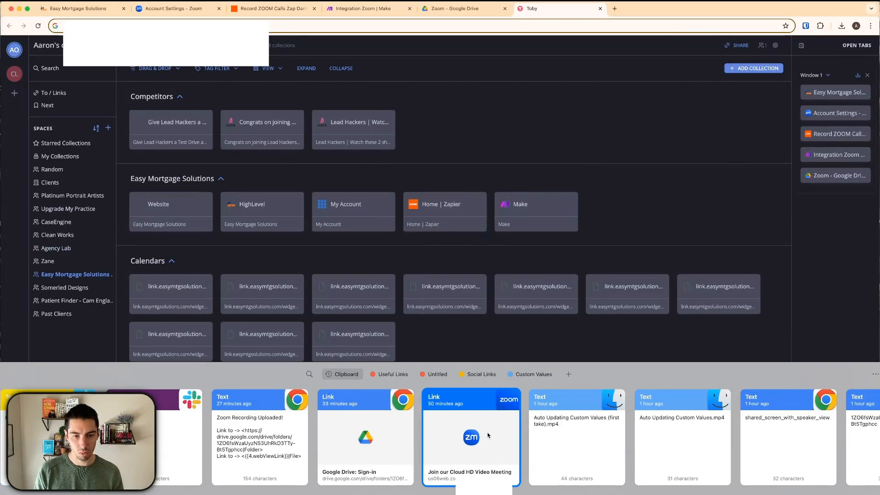
left_click(489, 435)
key("super+v")
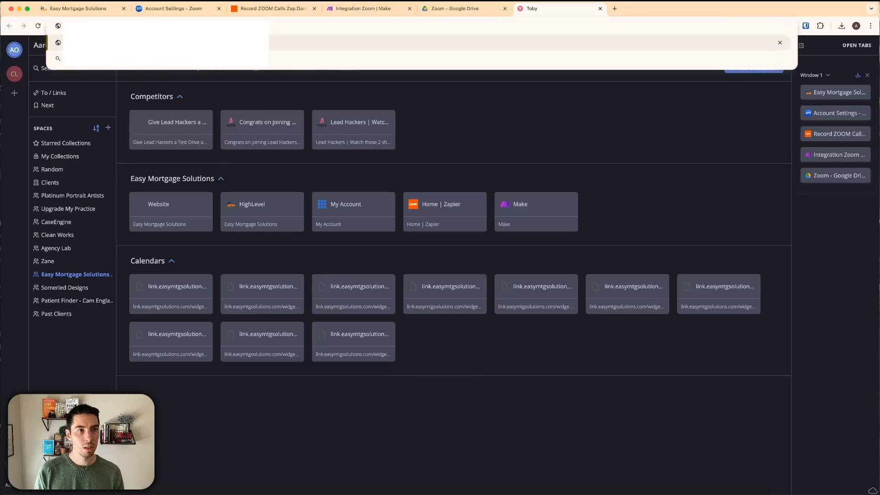
key("Return")
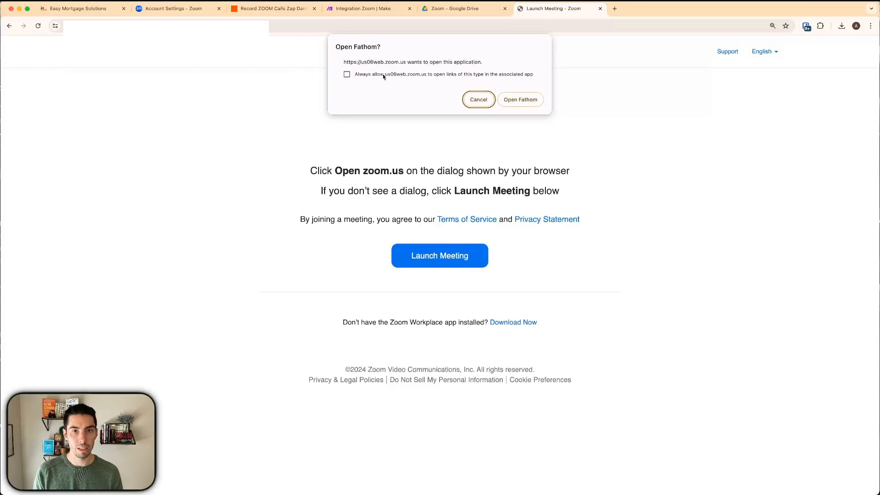
left_click(520, 102)
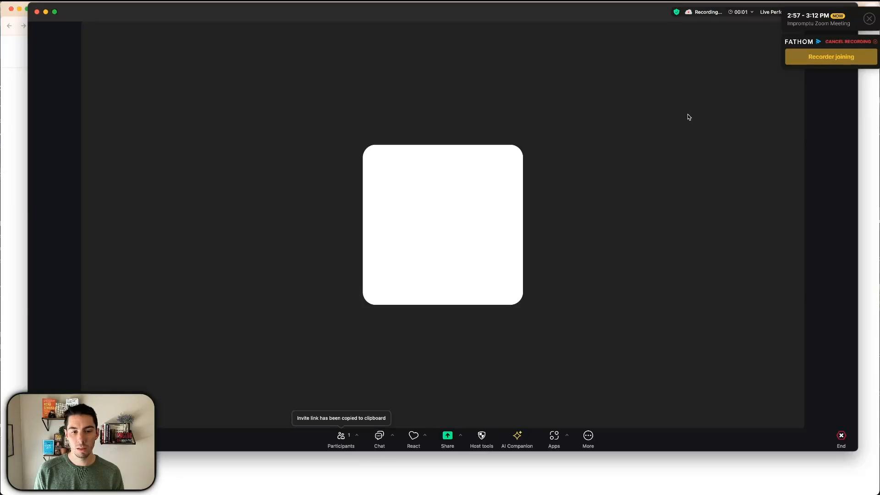
Cancel the Fathom recorder and end the Zoom test meeting after a short cloud recording
left_click(847, 42)
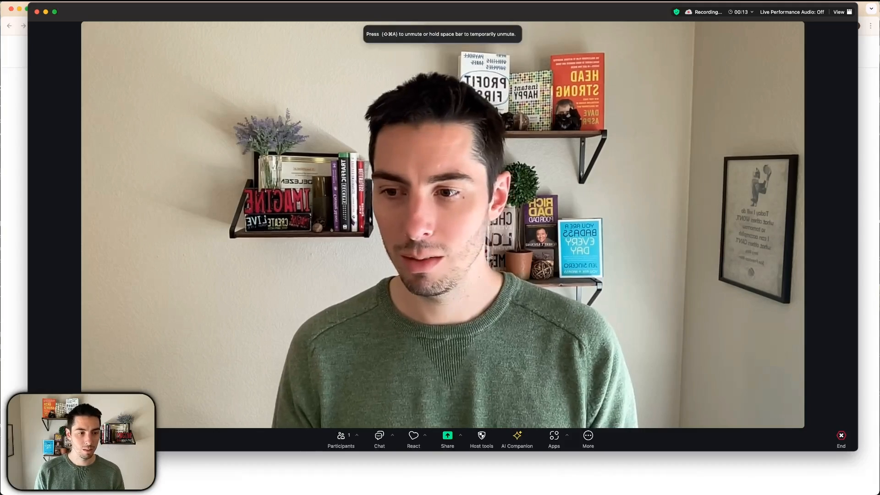
left_click(81, 440)
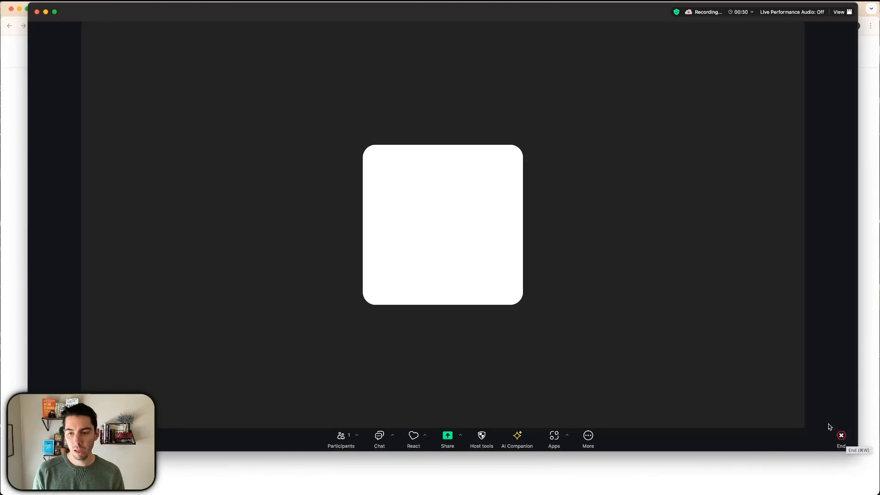
left_click(847, 444)
left_click(801, 399)
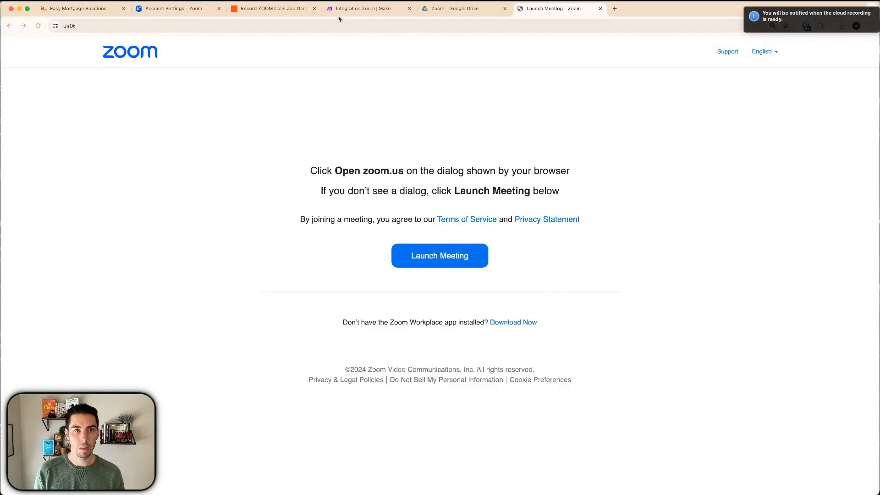
Check the processing status of the test meeting's recording on Zoom's Recording Management page
left_click(380, 10)
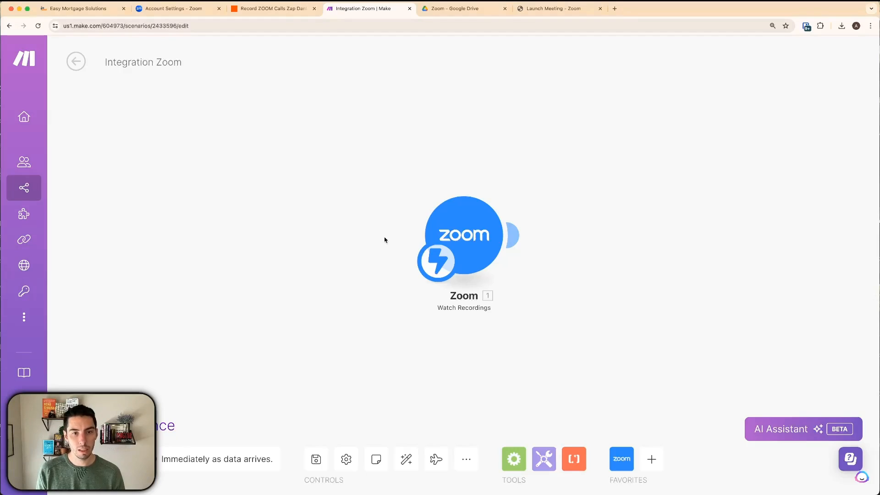
left_click(174, 8)
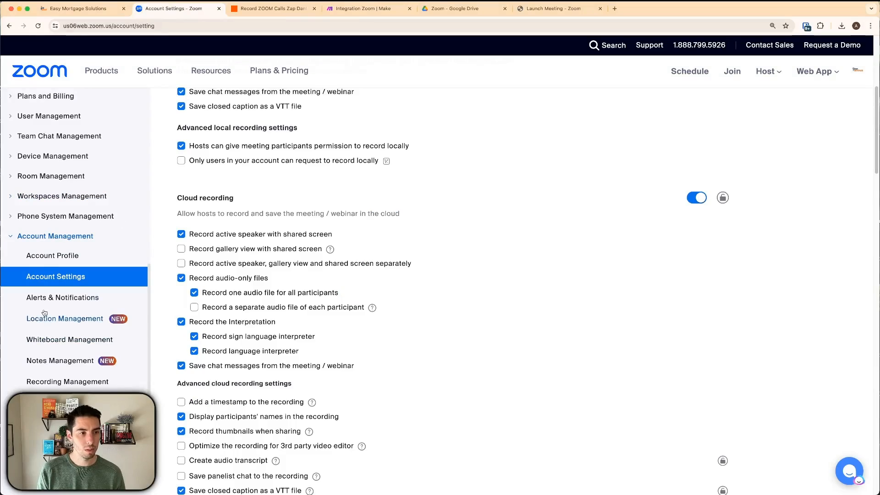
left_click(41, 382)
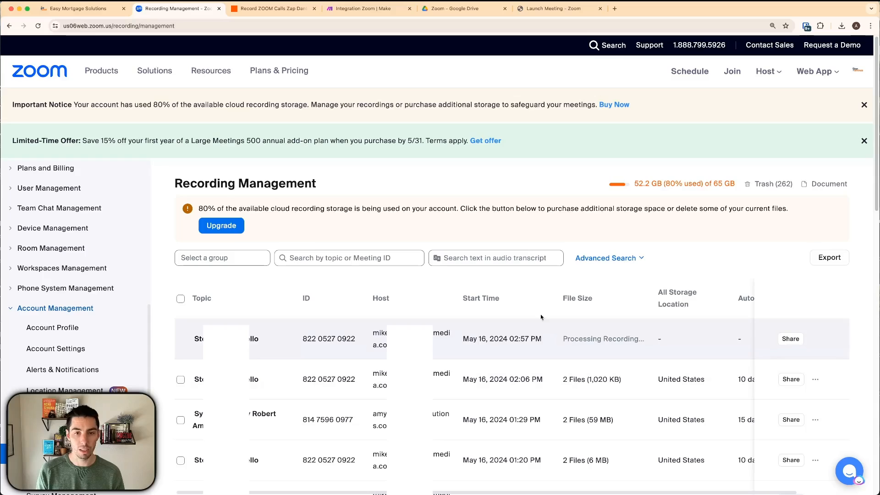
Switch back to the Make scenario and add an HTTP Get a file module after the Zoom trigger
left_click(365, 8)
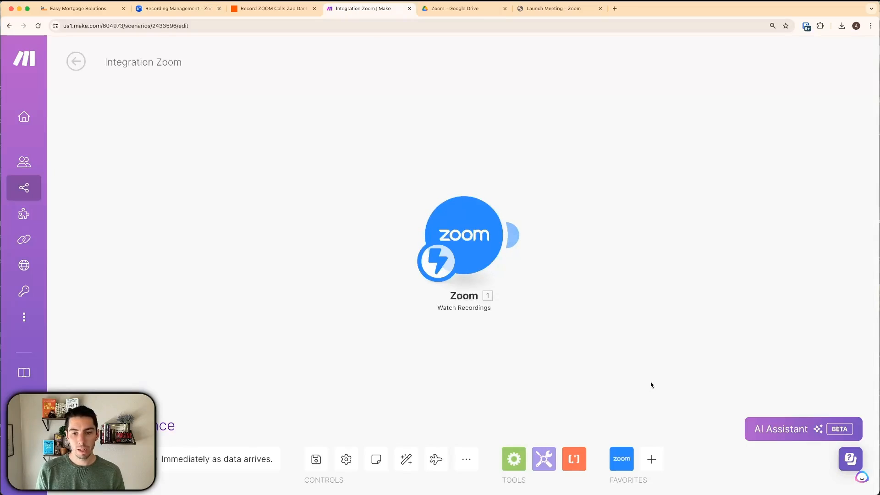
left_click(652, 460)
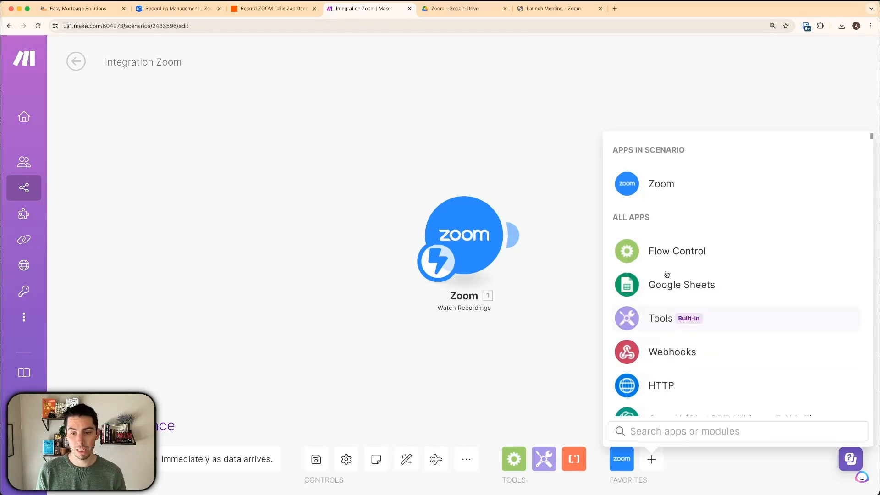
left_click(647, 388)
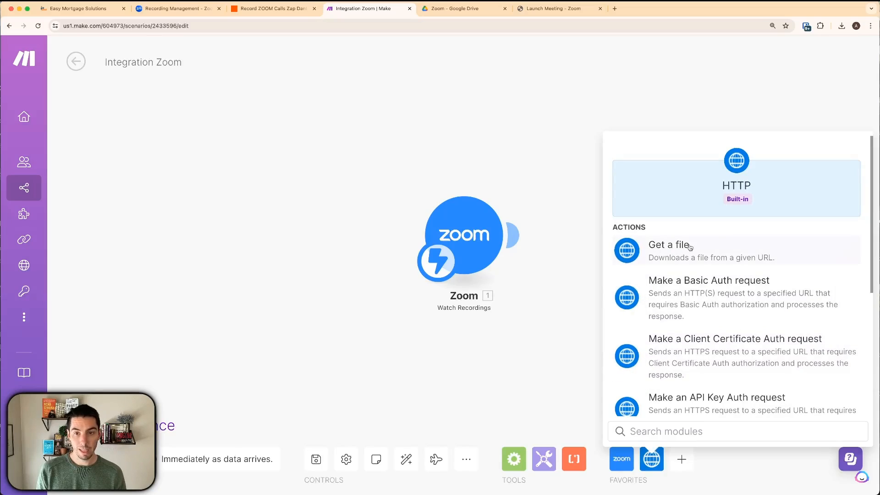
left_click(645, 254)
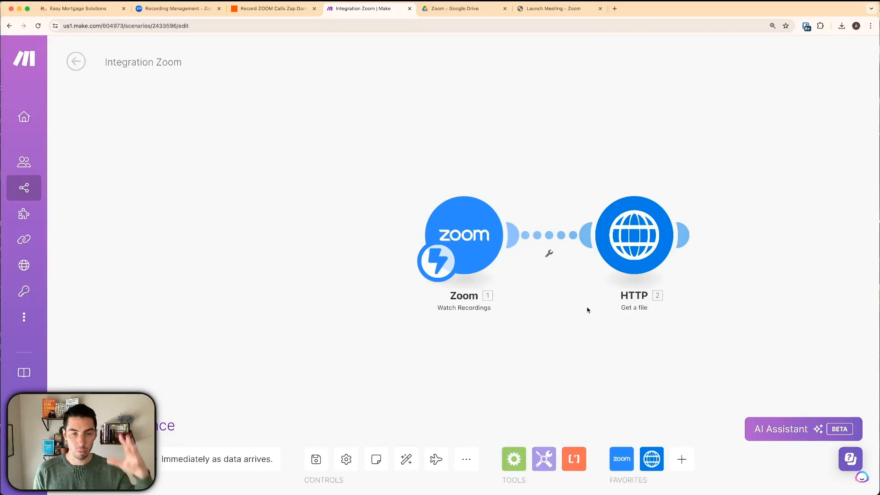
Fill the HTTP module's URL with the executionId variable as a placeholder and save the module settings
left_click(632, 251)
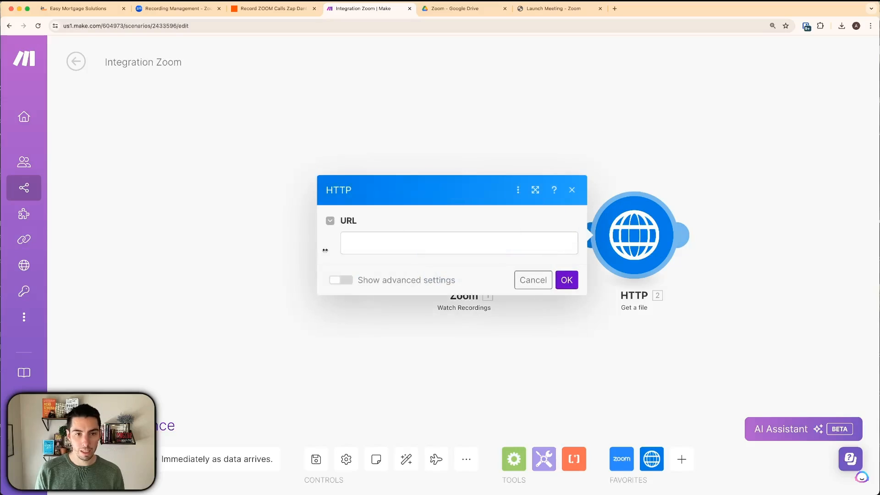
left_click(375, 244)
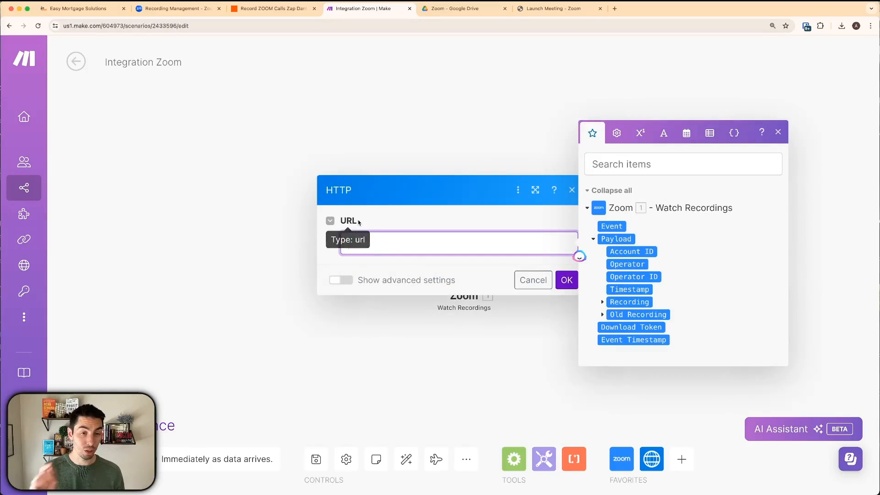
left_click(616, 133)
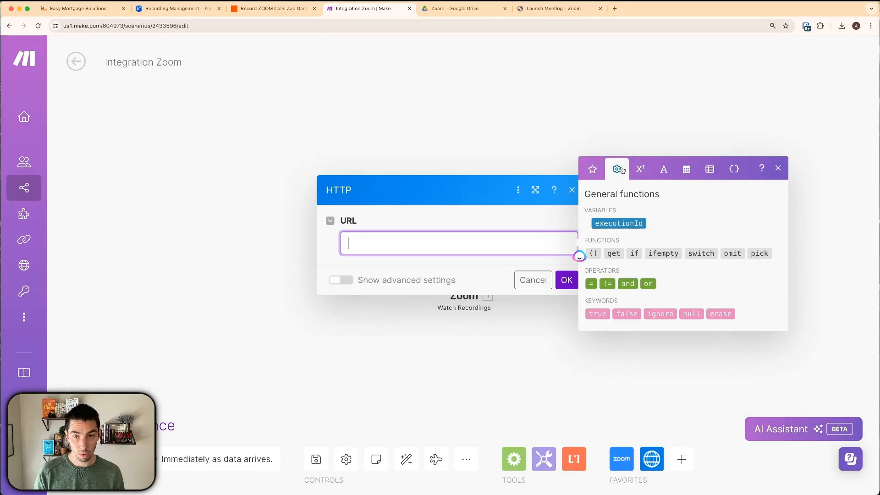
left_click(613, 223)
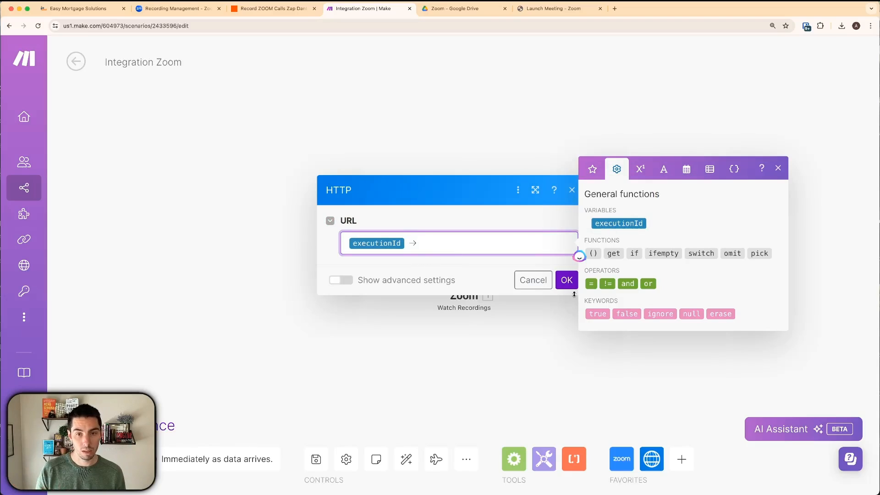
left_click(567, 280)
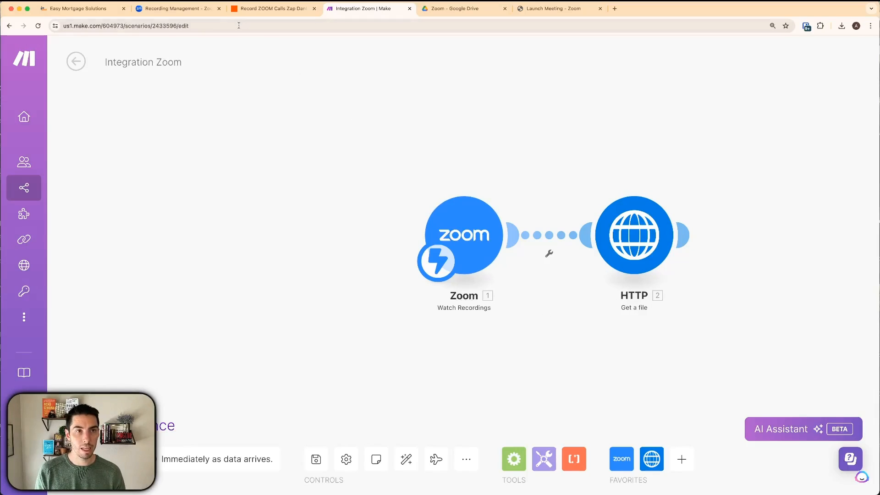
Refresh Zoom's Recording Management page to check whether the recording is processed, and return to the Make scenario
left_click(177, 8)
key("super+r")
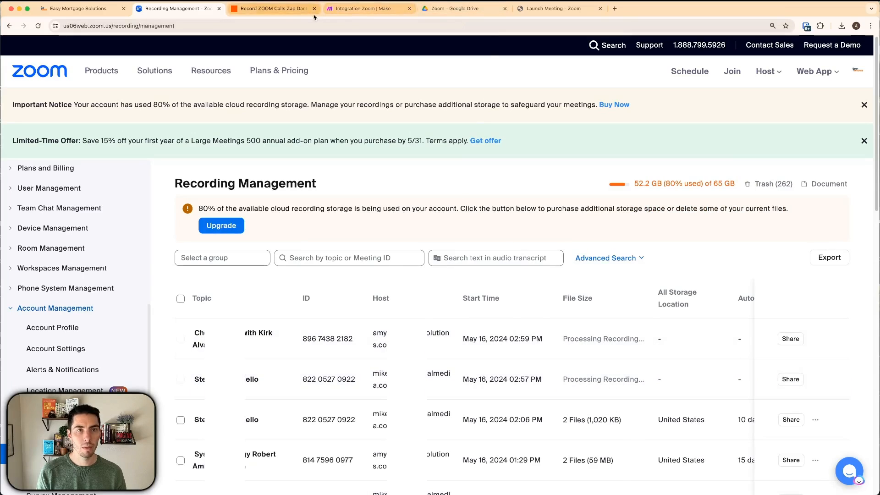
left_click(357, 8)
Reposition the HTTP module and run the scenario once with the existing data in the webhook queue
left_click_drag(571, 236, 733, 225)
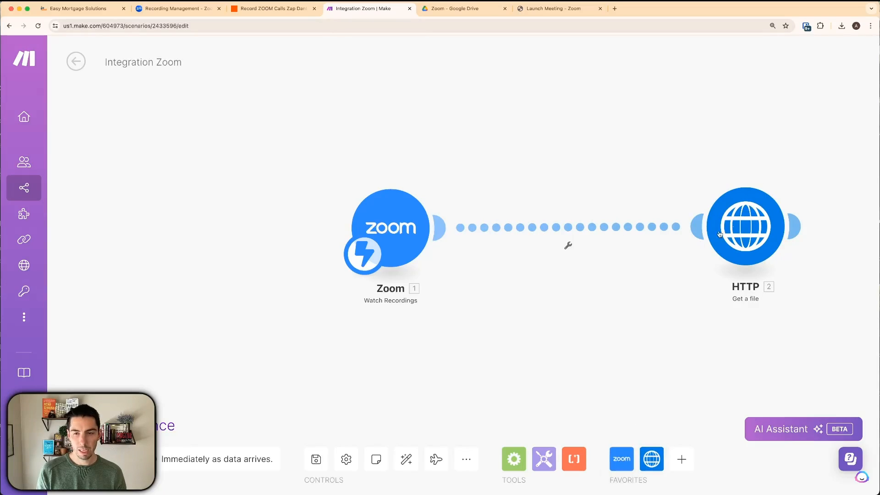
left_click_drag(736, 231, 585, 229)
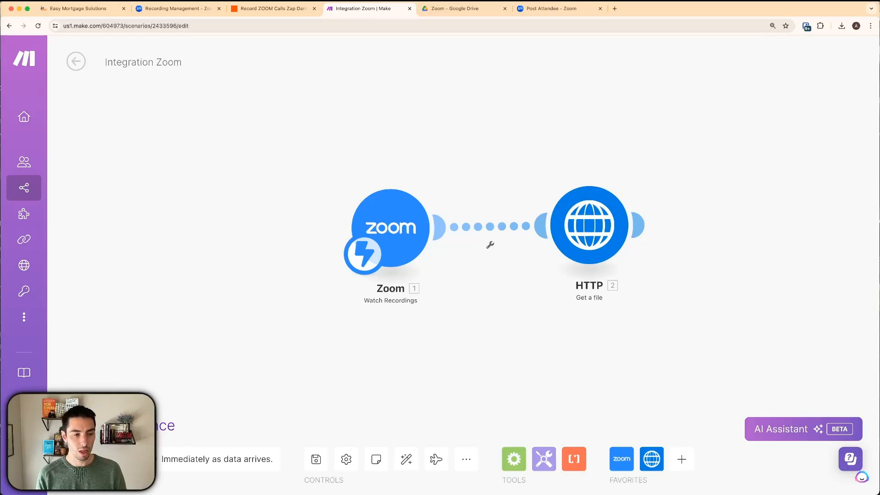
left_click(137, 426)
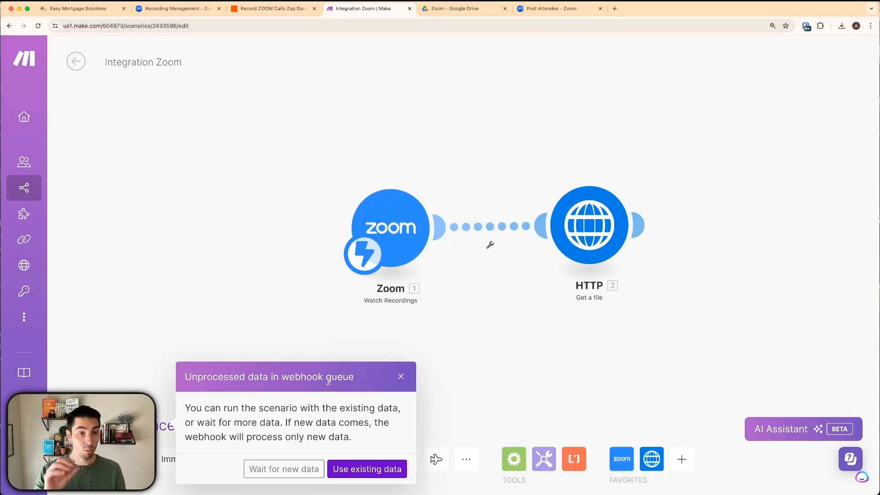
left_click(372, 470)
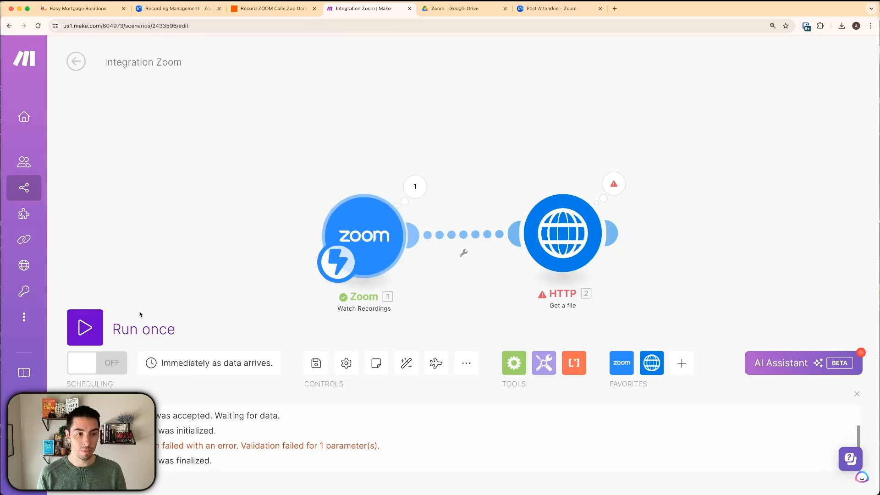
left_click(85, 326)
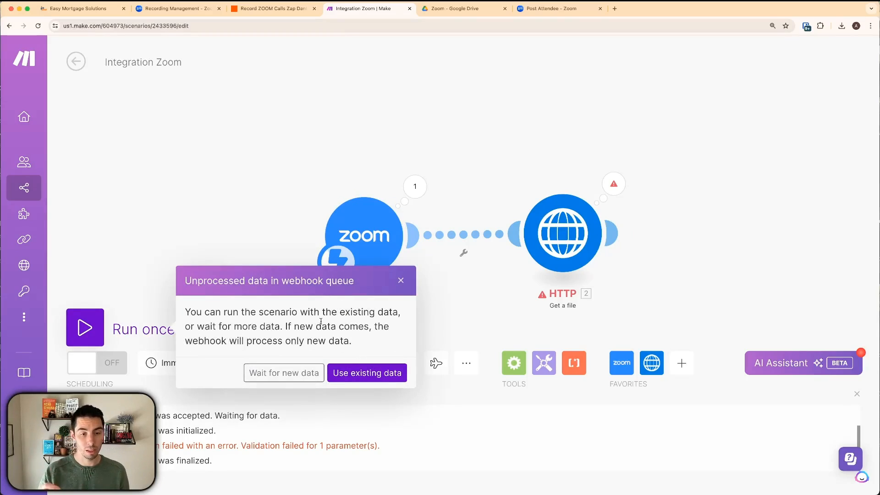
left_click(401, 280)
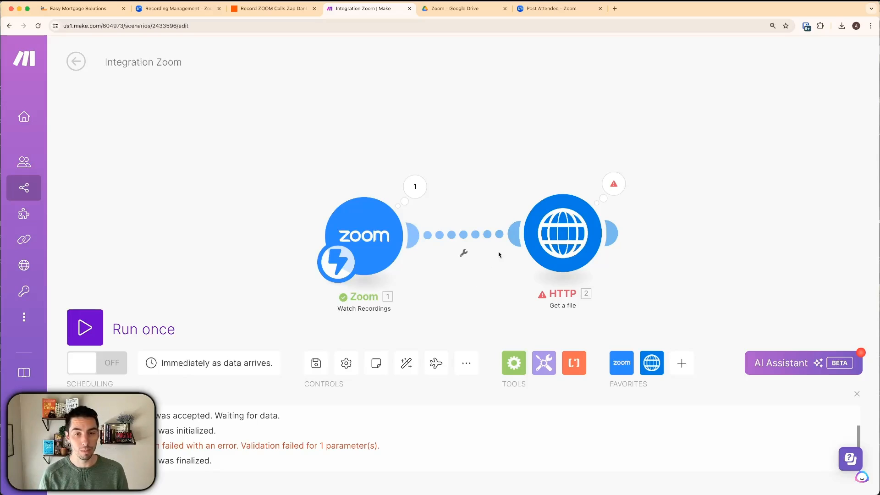
Examine the Zoom trigger's output bundle, expanding the payload, the recording and both recording files to compare their download URLs and recording types
left_click_drag(546, 241, 609, 241)
left_click(421, 189)
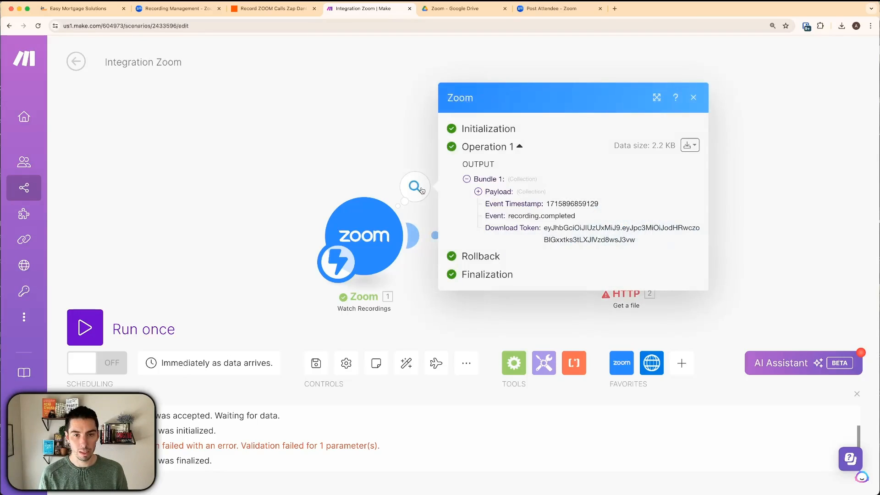
left_click(478, 192)
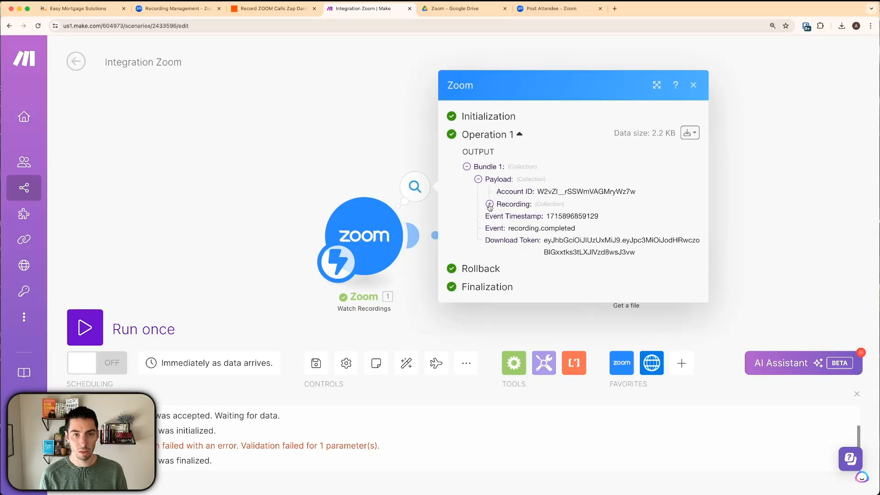
left_click(489, 206)
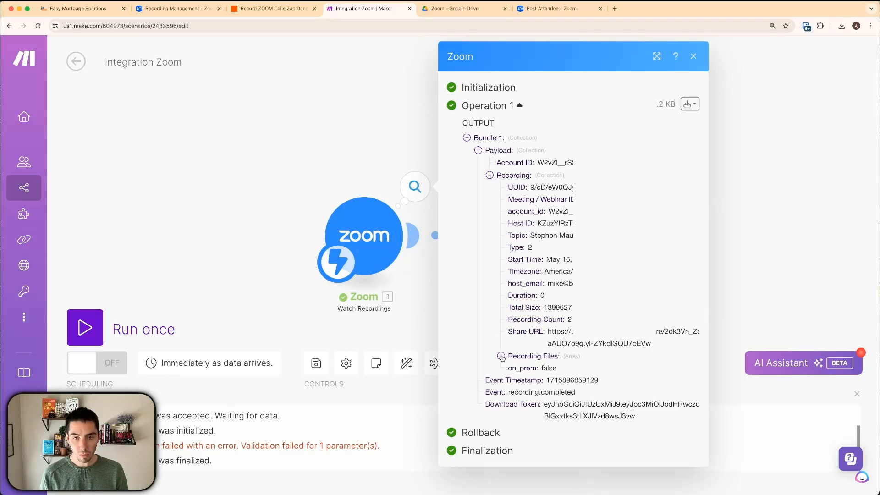
left_click(501, 356)
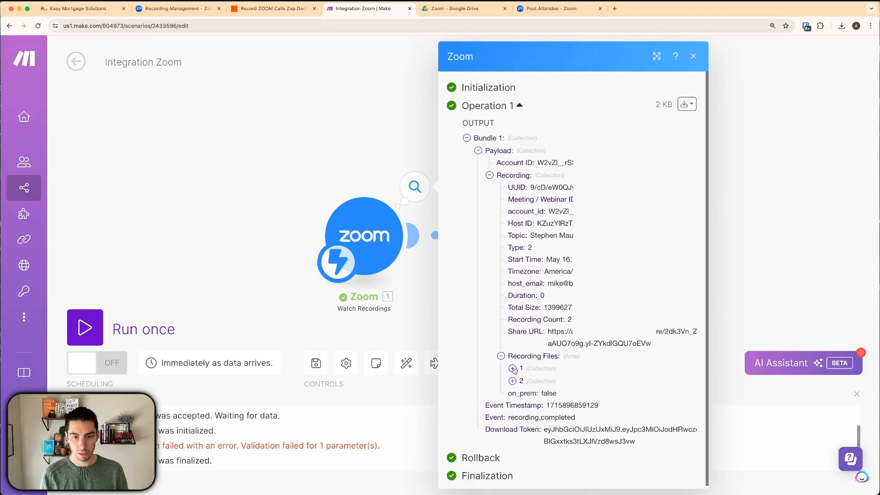
left_click(512, 368)
scroll(586, 390, "down", 3)
scroll(586, 390, "down", 2)
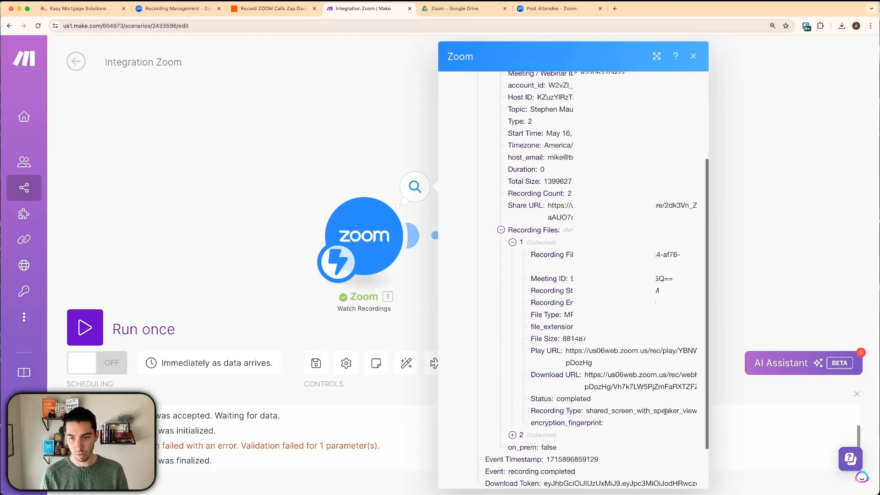
left_click(512, 434)
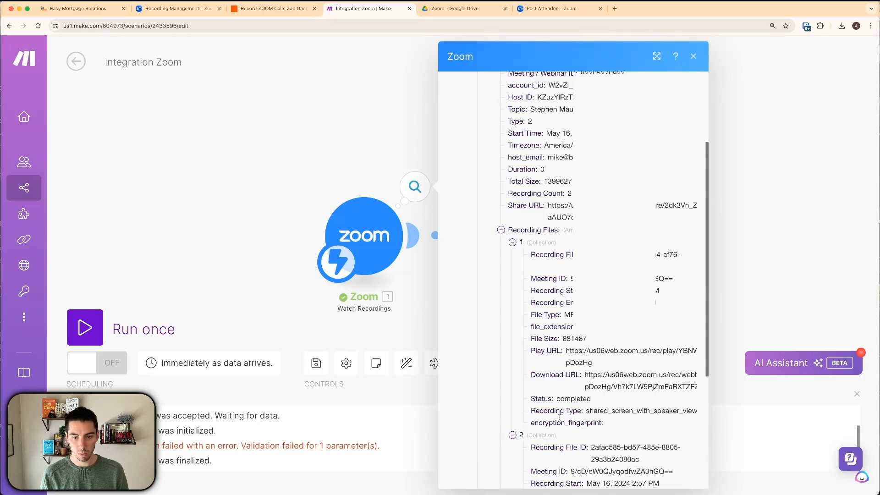
scroll(576, 408, "down", 1)
scroll(576, 409, "down", 7)
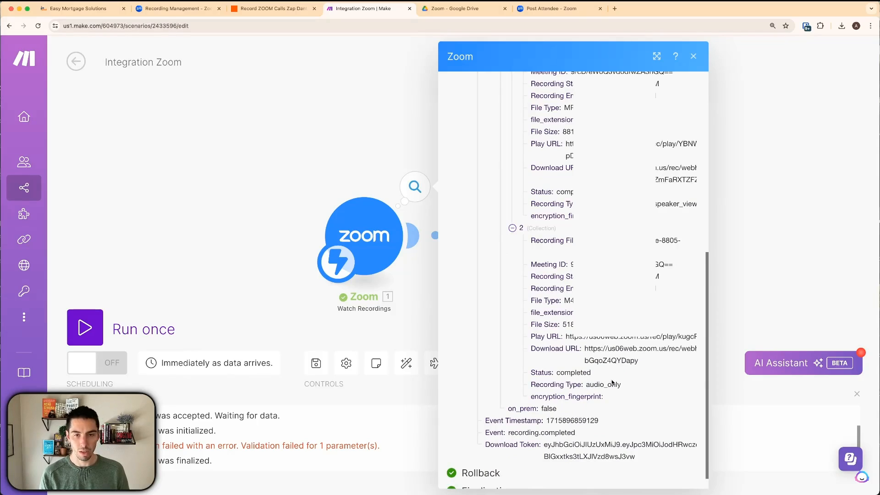
Move the HTTP module aside and insert Zoom's Download a Cloud Recording module between the Watch Recordings trigger and the HTTP module
scroll(556, 298, "up", 5)
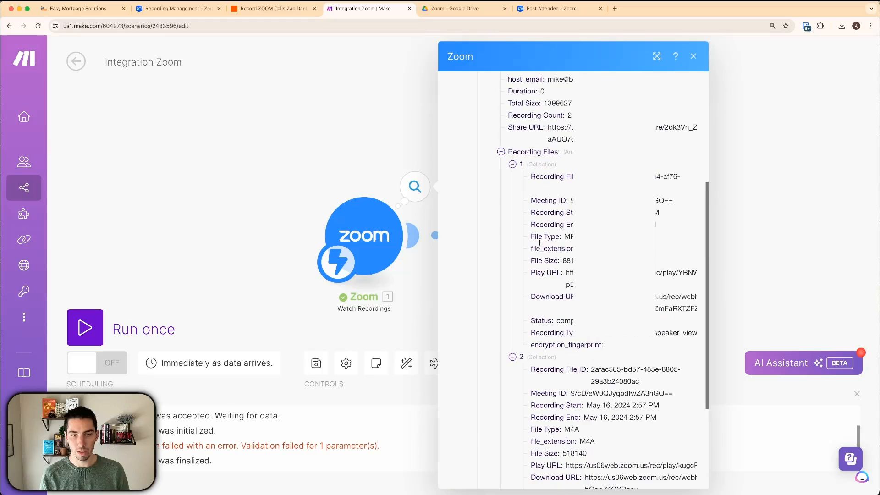
left_click(363, 111)
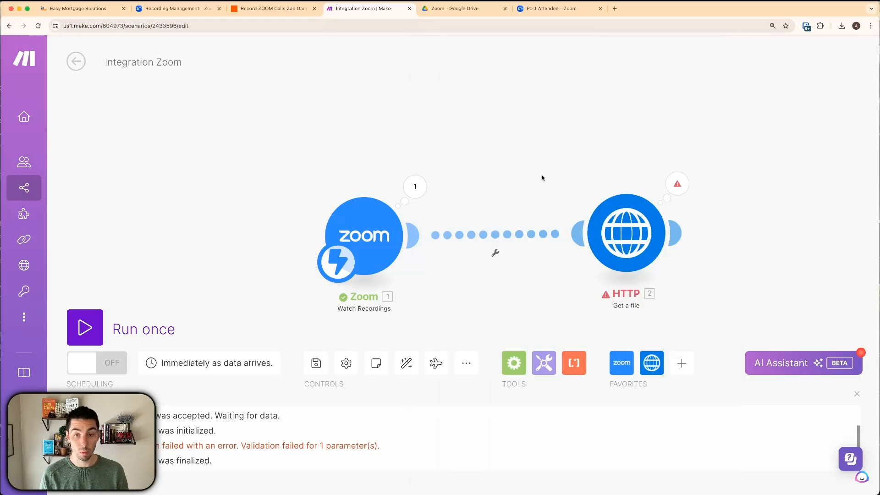
left_click_drag(616, 228, 692, 225)
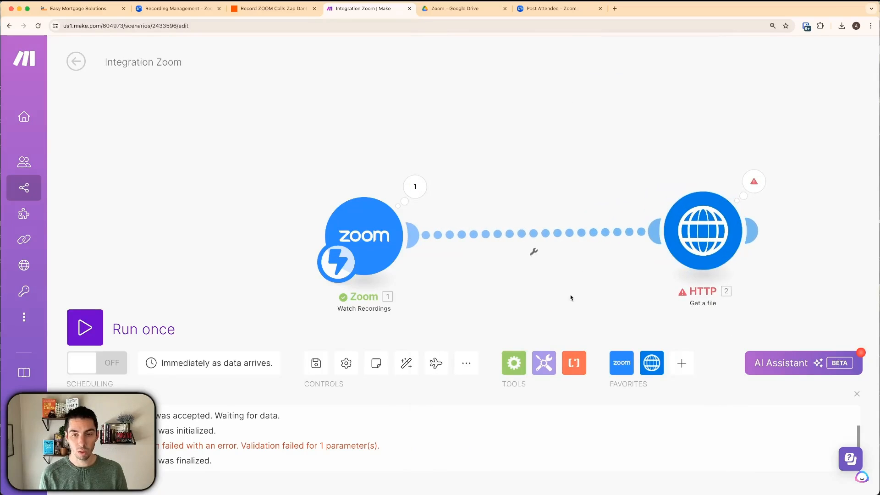
left_click(623, 364)
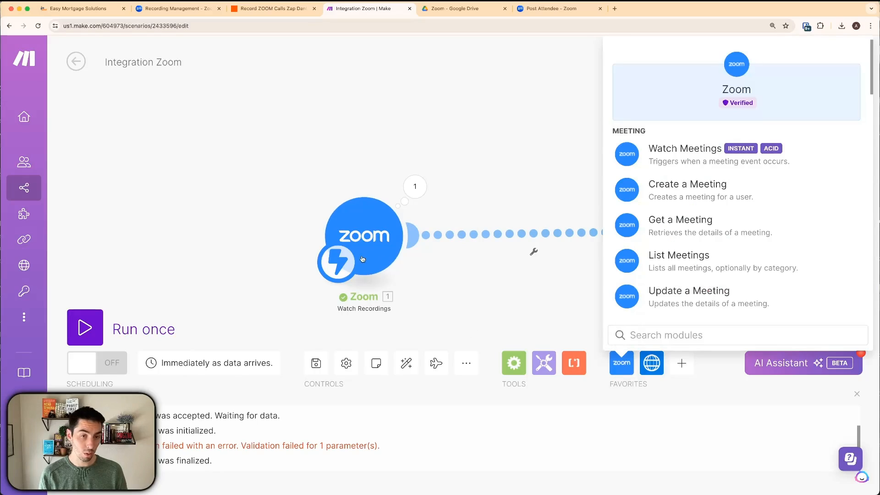
scroll(674, 288, "down", 10)
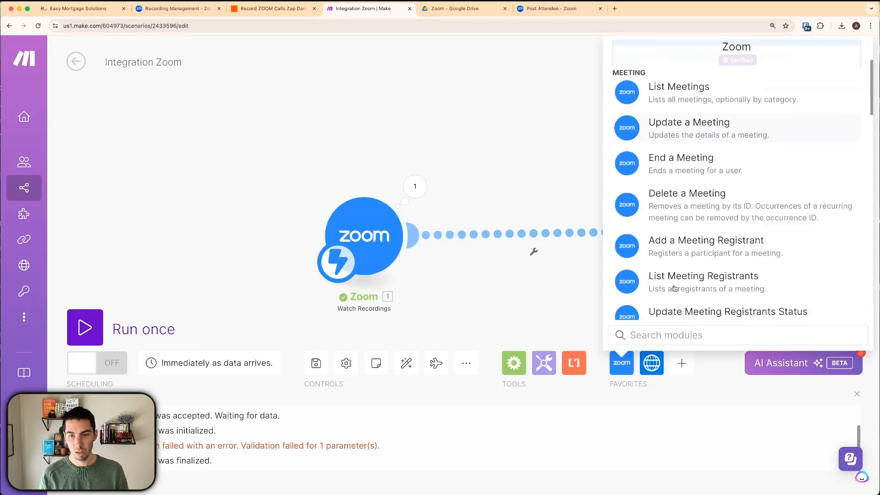
scroll(675, 288, "down", 5)
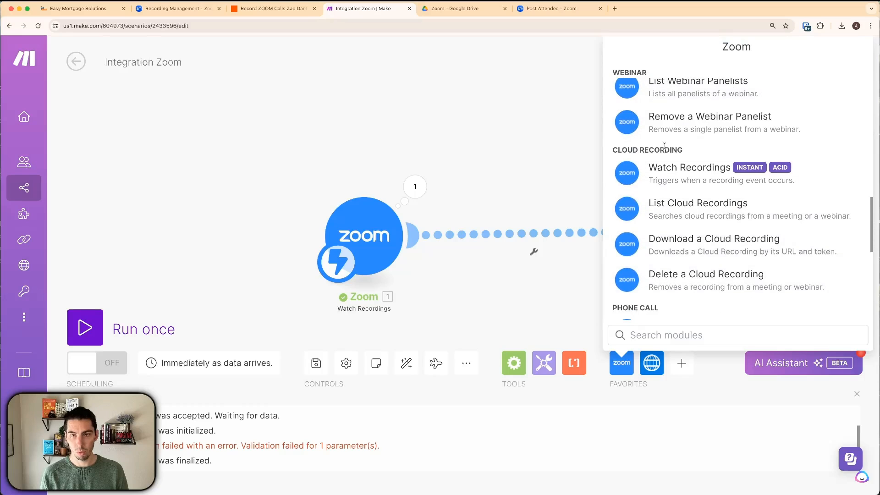
left_click(692, 242)
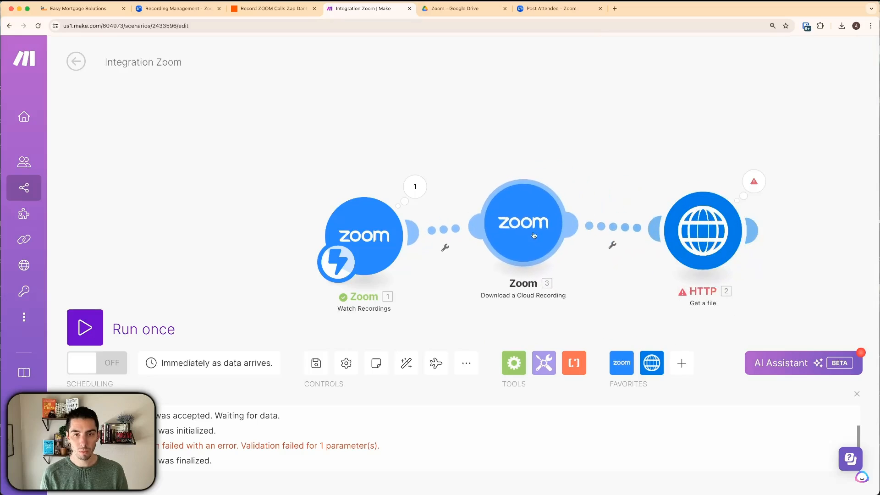
Map the Download a Cloud Recording module's Download URL to the trigger's Download URL under Payload, Recording, Recording Files[]
left_click(535, 239)
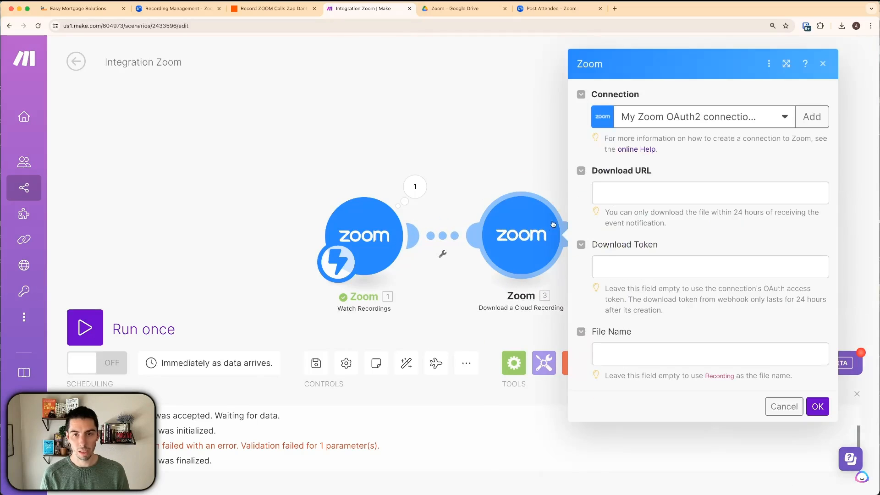
left_click(635, 196)
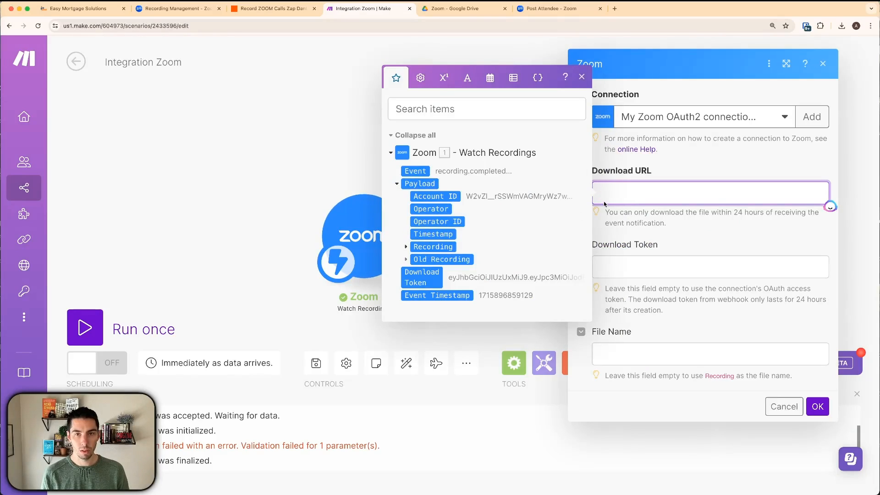
left_click(606, 172)
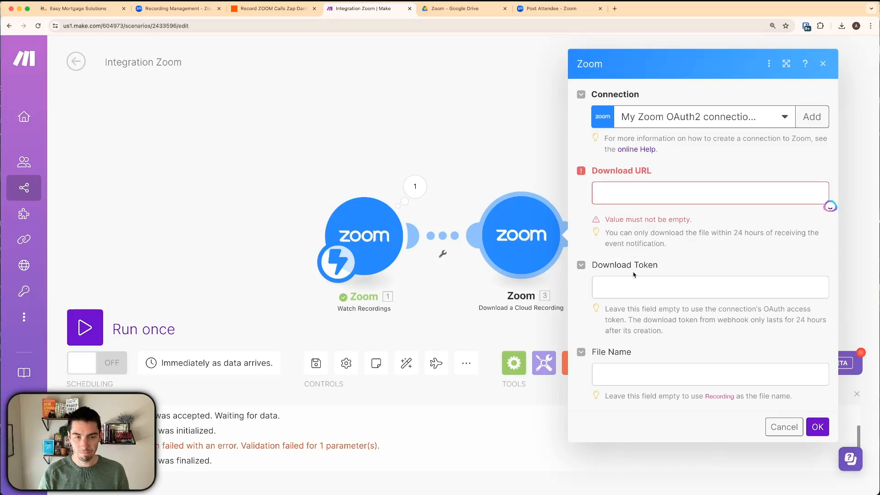
left_click(632, 193)
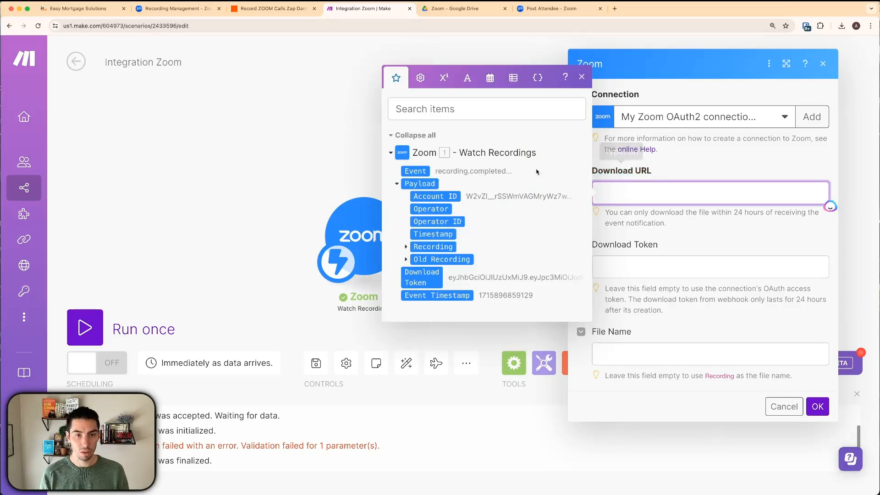
left_click(406, 247)
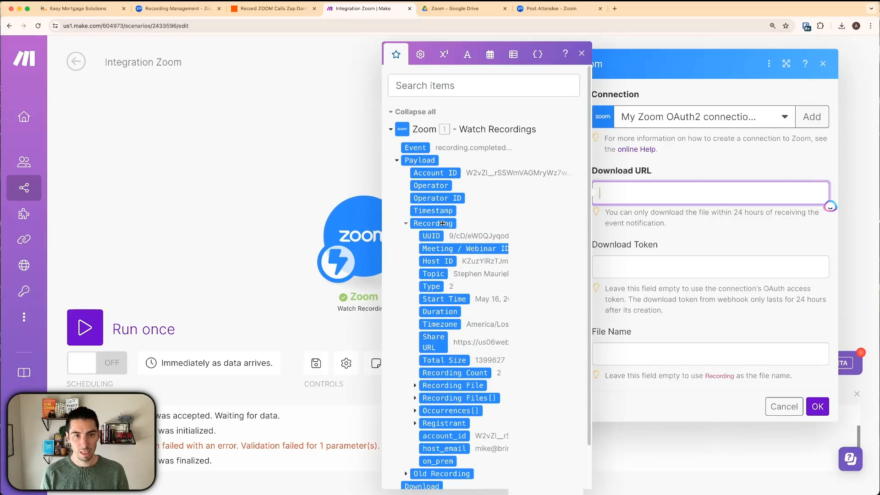
scroll(423, 284, "down", 1)
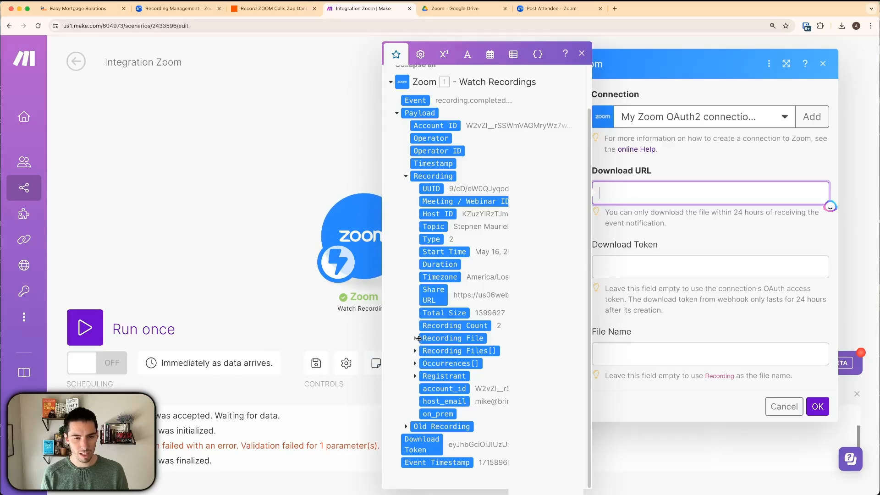
left_click(415, 339)
scroll(477, 349, "down", 1)
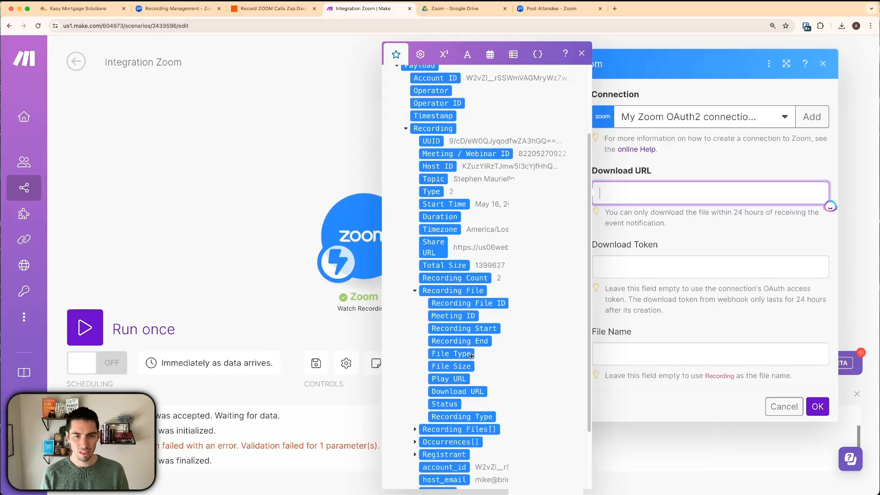
left_click(415, 291)
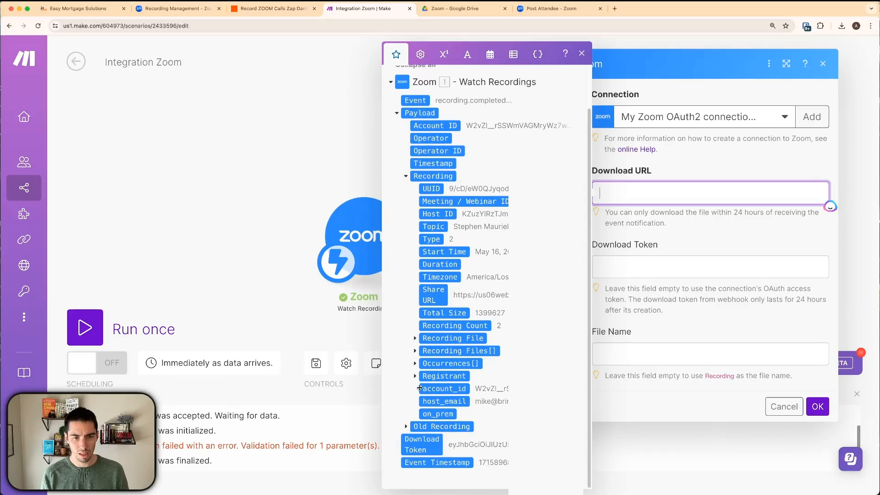
left_click(415, 351)
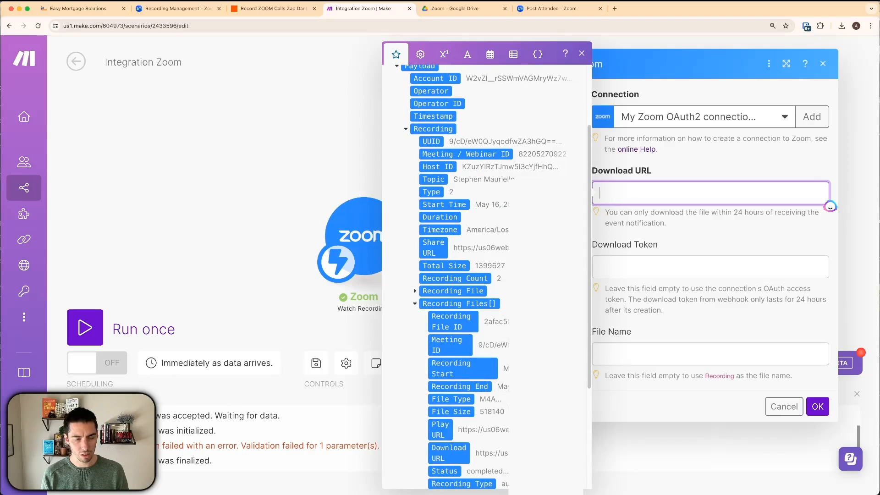
scroll(508, 401, "down", 3)
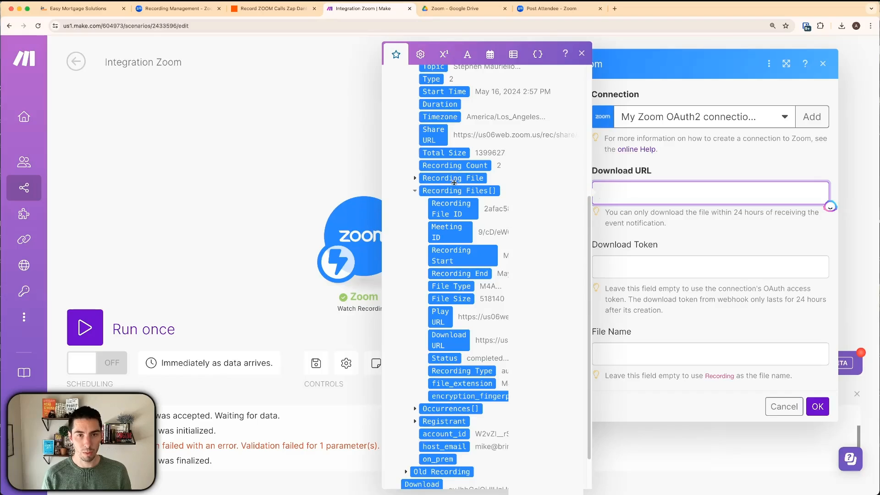
left_click(449, 343)
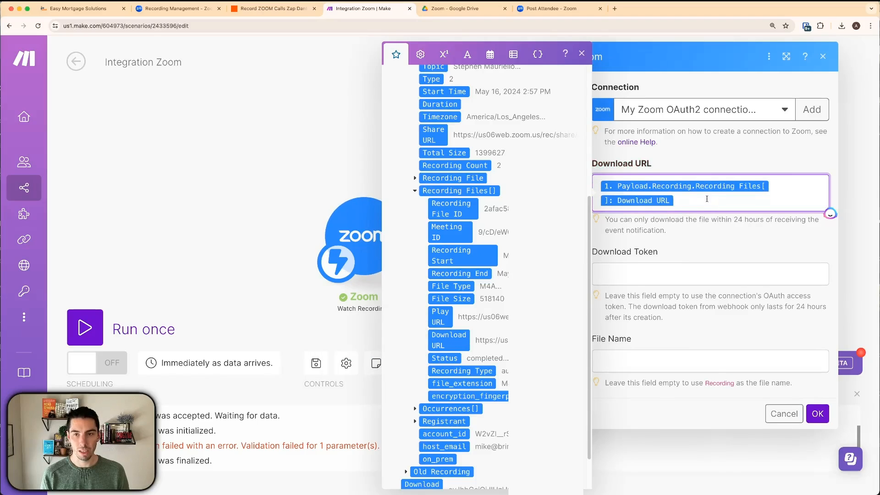
Map the module's Download Token to the Download Token variable from the Watch Recordings trigger
left_click(619, 279)
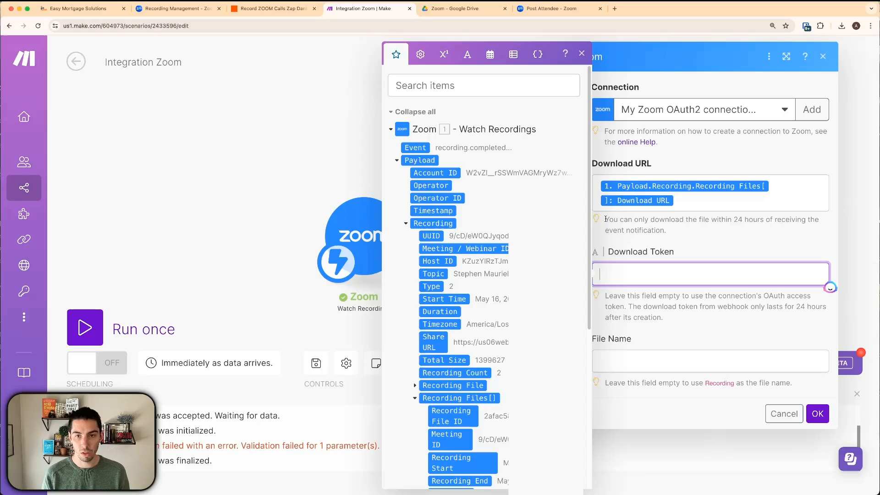
left_click_drag(606, 219, 811, 234)
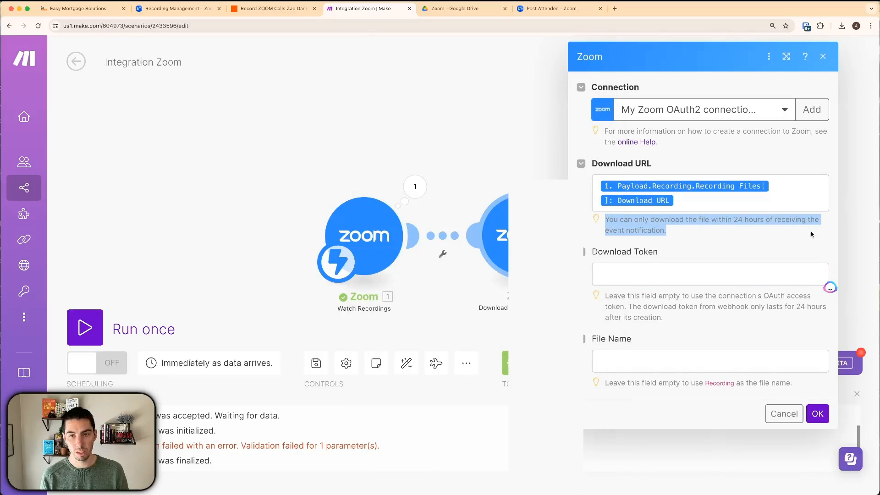
left_click(691, 234)
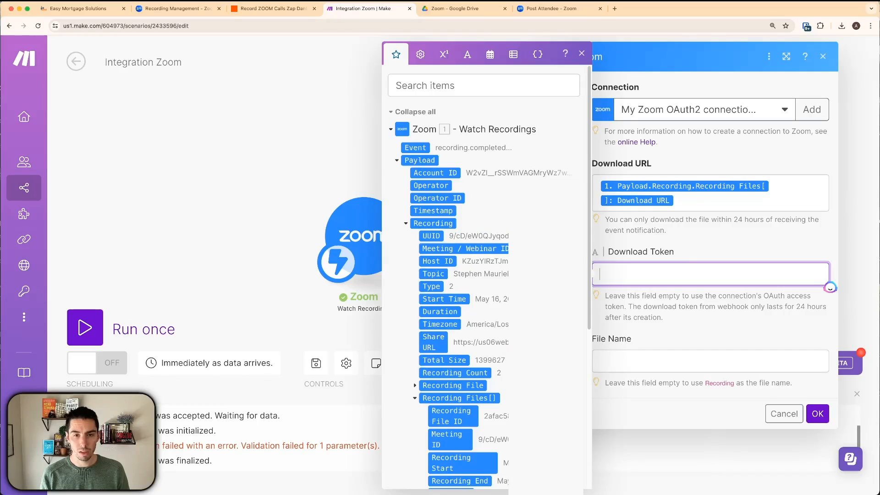
left_click(405, 224)
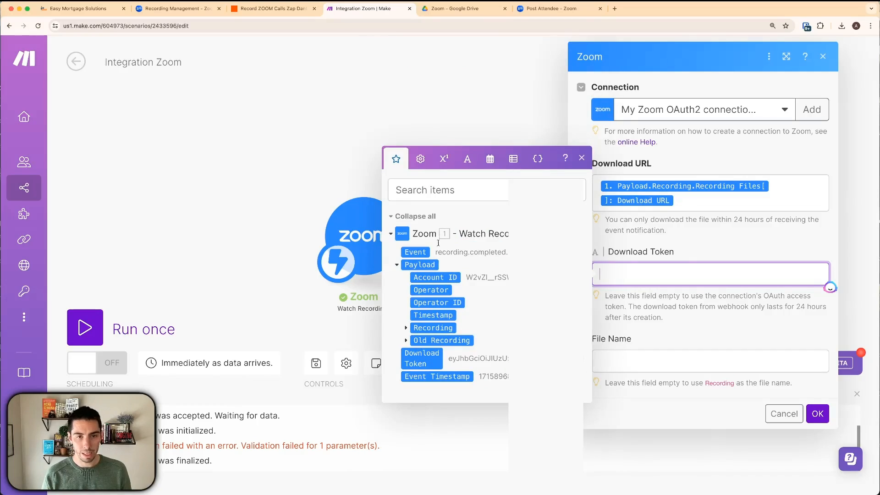
left_click(424, 357)
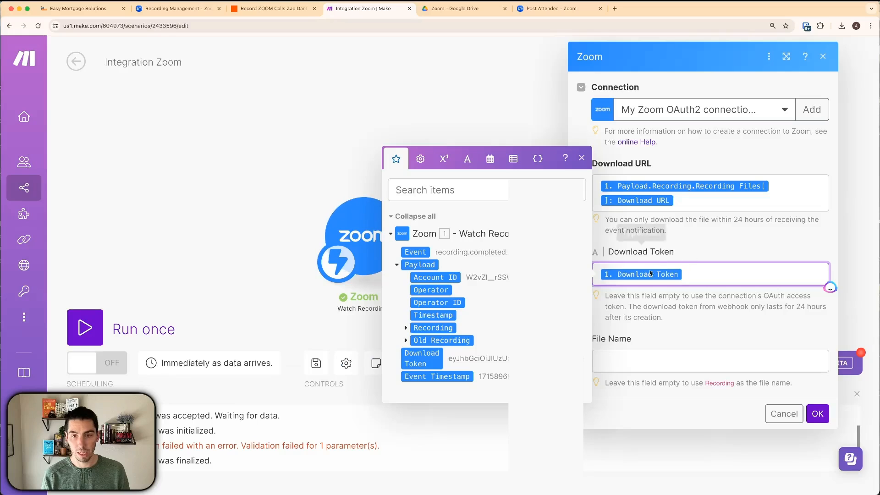
Start the File Name with a formatDate function that formats the now variable as YYYY-MM-DD
left_click(622, 360)
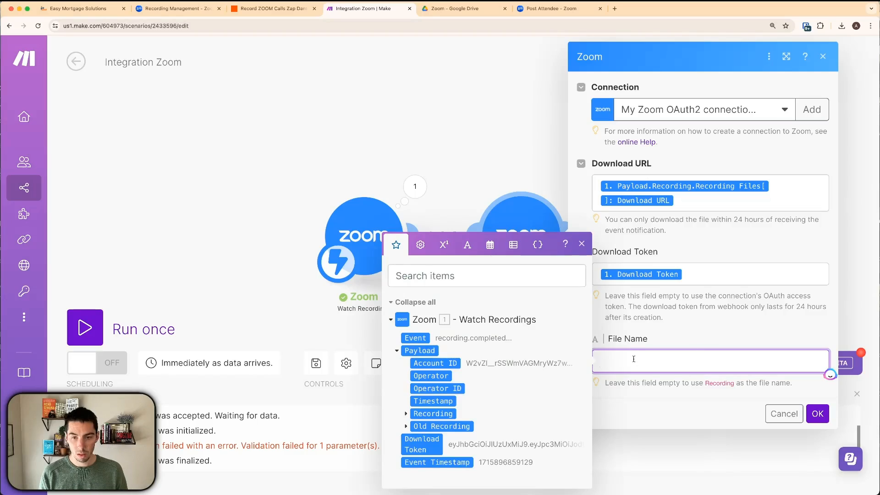
left_click(490, 246)
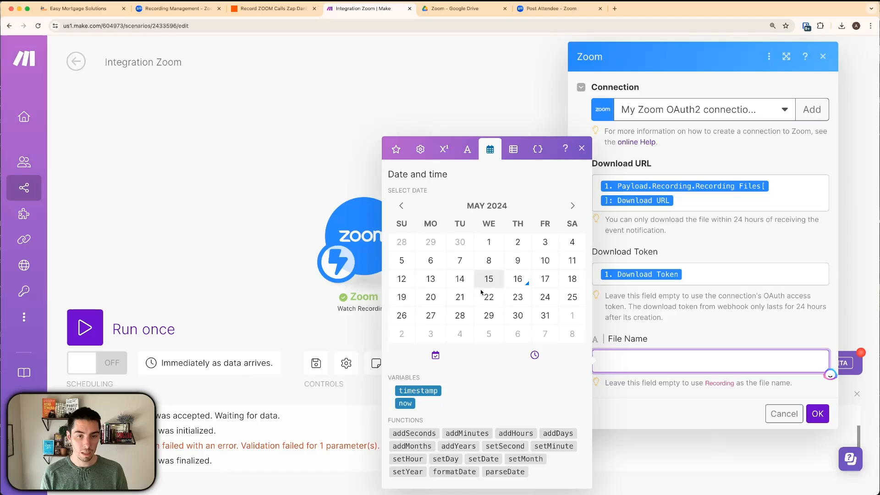
left_click(462, 472)
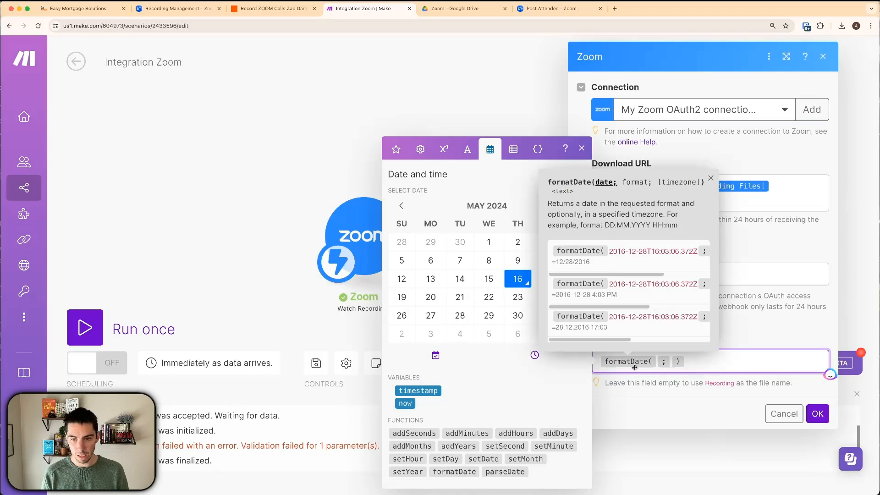
left_click(405, 403)
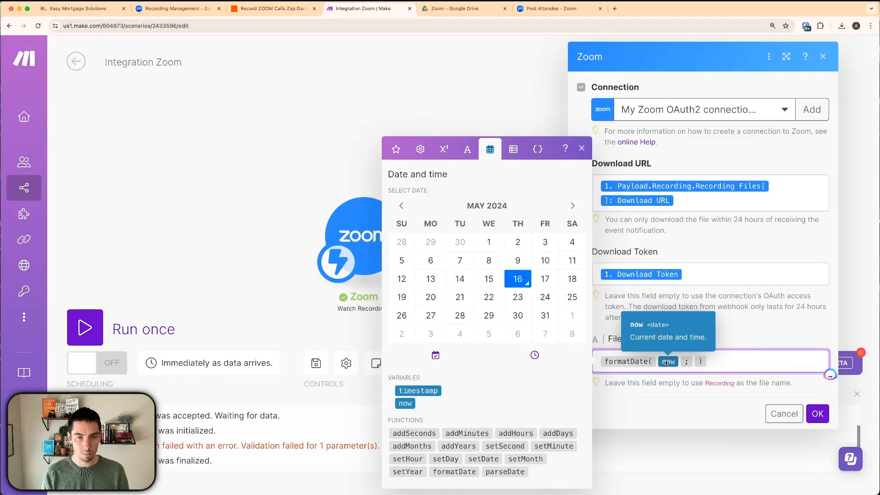
left_click(694, 361)
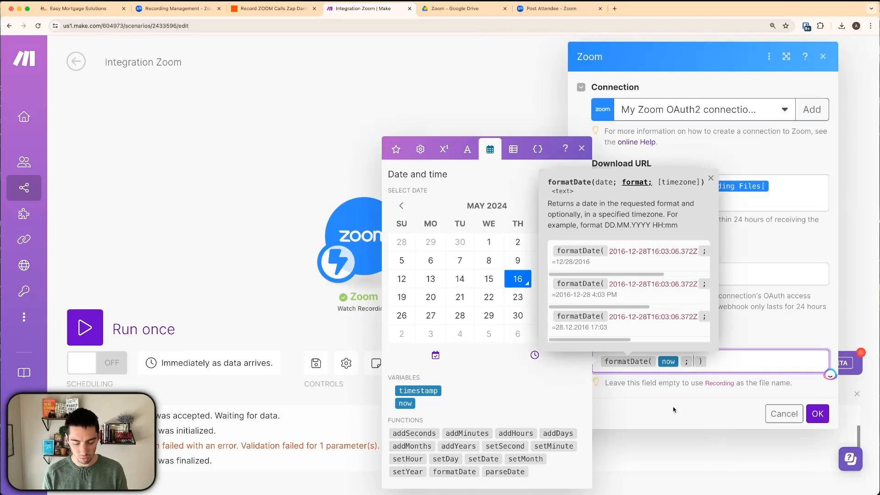
type("YYYY")
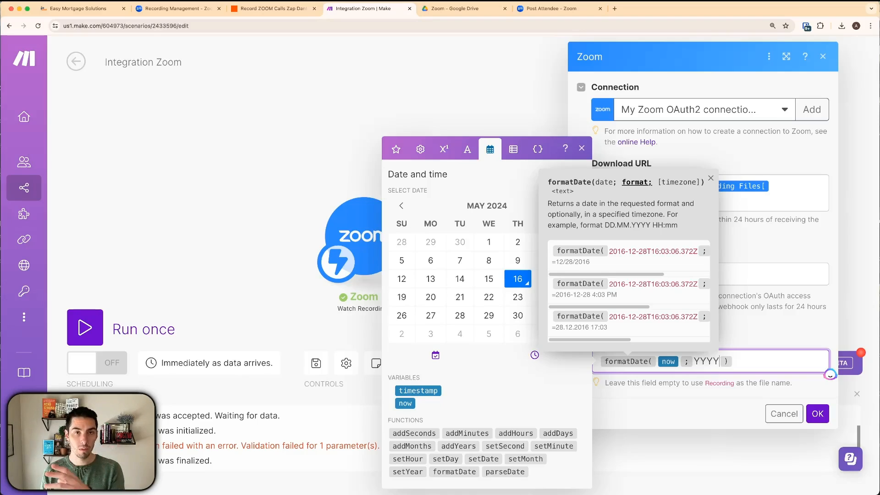
type("-MM")
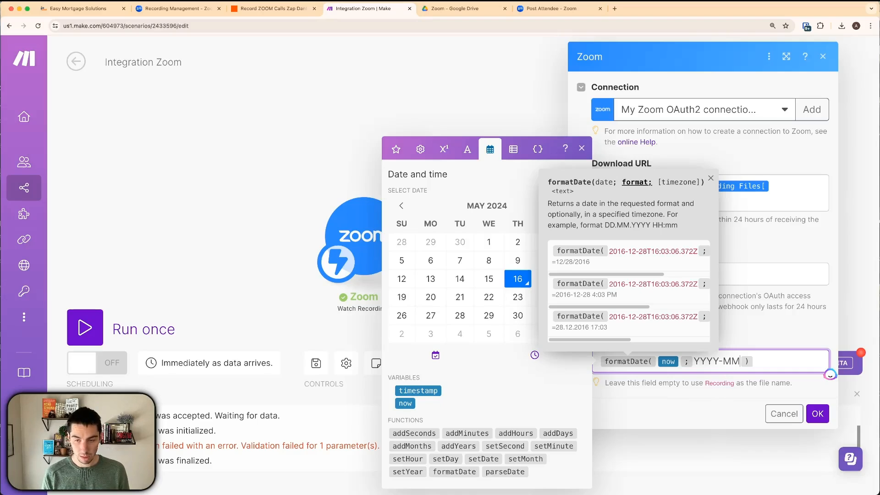
type("-DD")
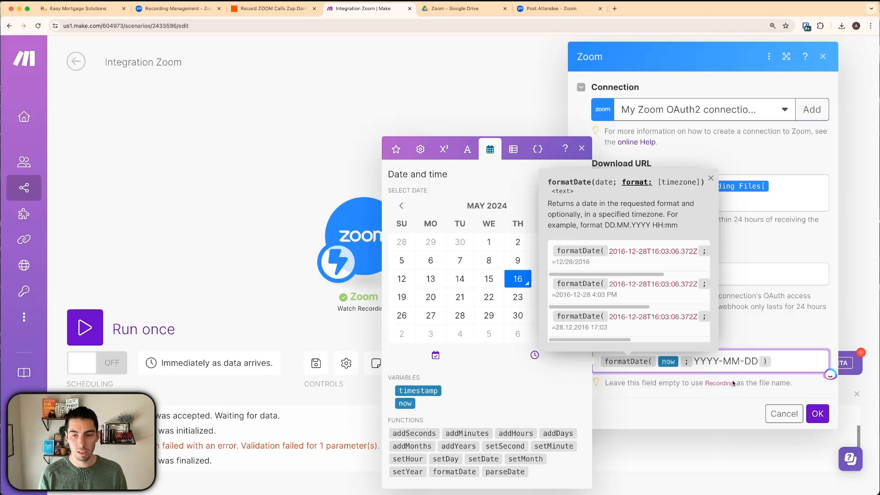
Append a hyphen separator and the trigger's recording Topic after the formatted date in the File Name
left_click(777, 363)
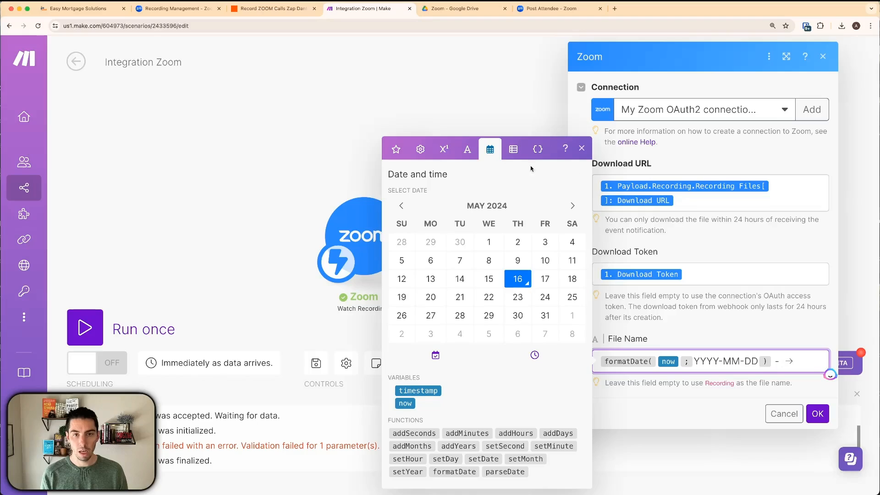
left_click(396, 149)
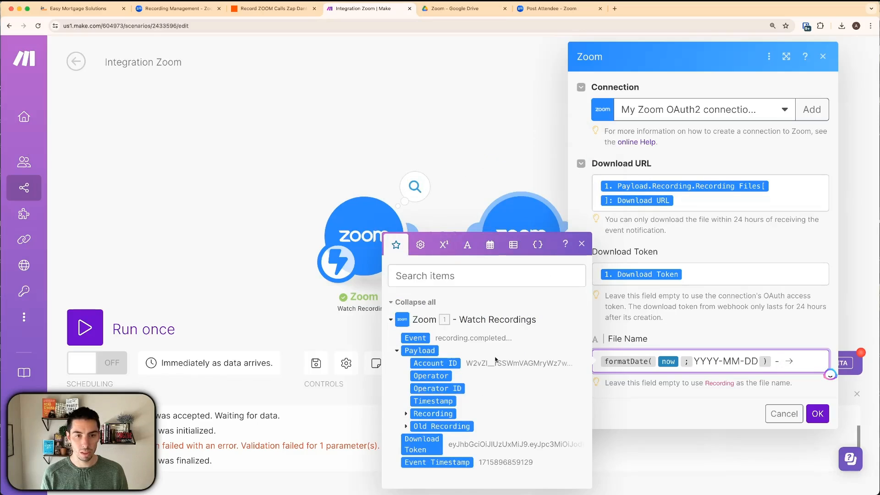
left_click(406, 414)
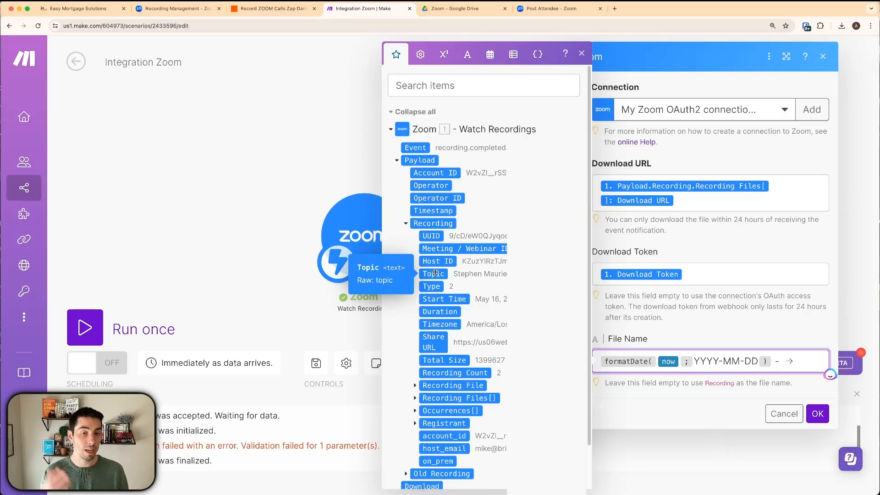
left_click(435, 273)
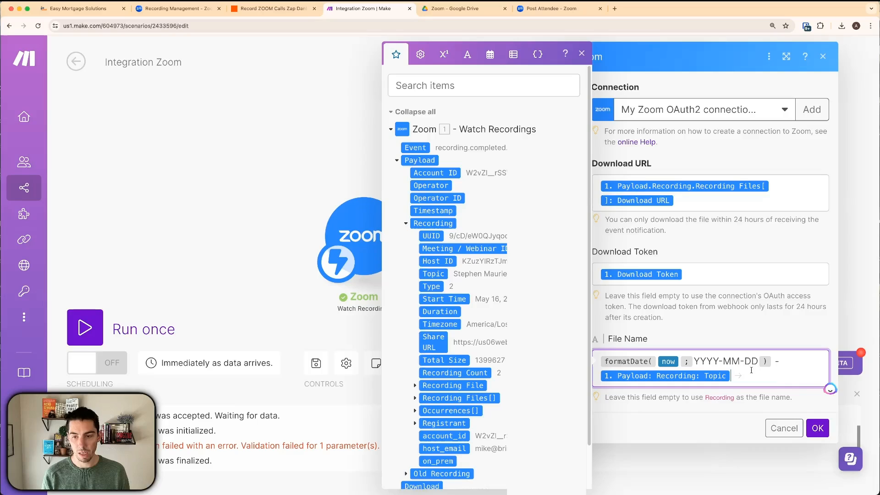
Save the Zoom download module's settings and move the HTTP module farther away from it on the canvas
left_click(814, 429)
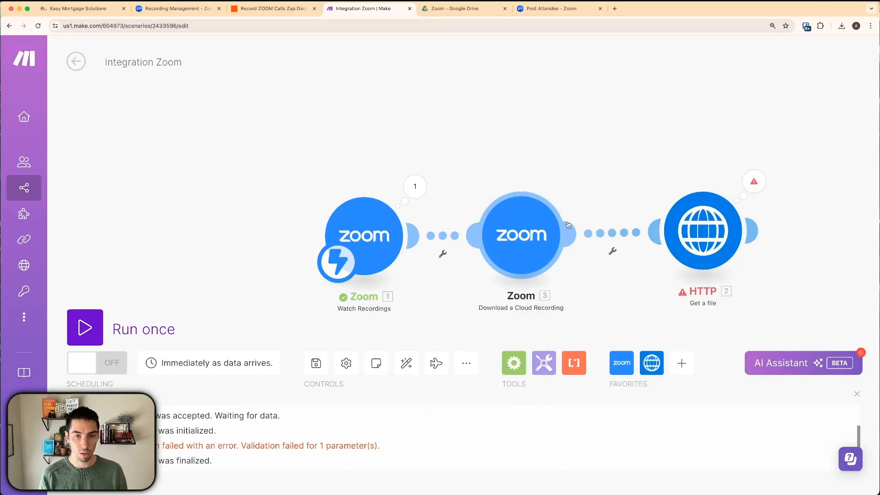
left_click_drag(692, 233, 758, 225)
left_click_drag(662, 273, 583, 240)
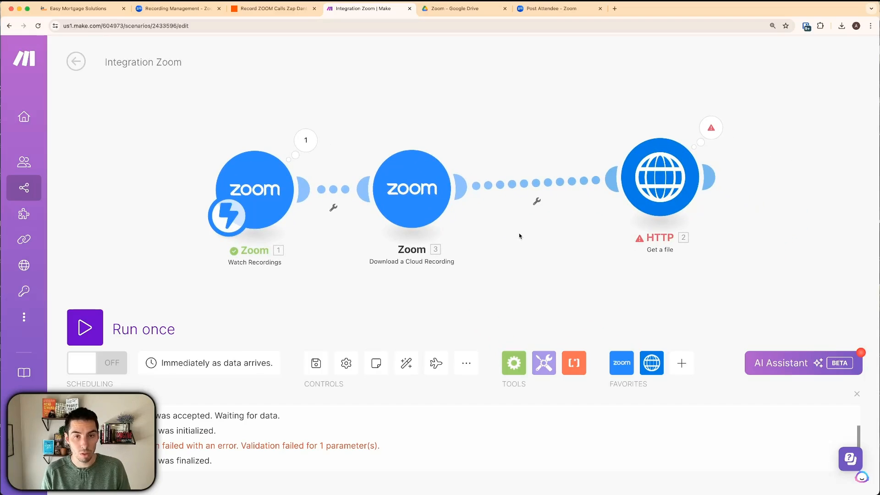
Add a Google Drive Upload a File module between the Zoom download module and the HTTP module
left_click(681, 364)
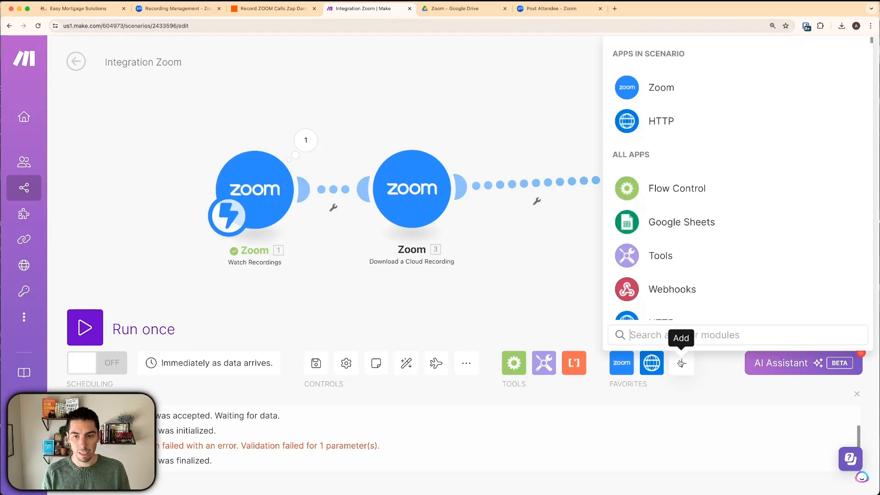
type("drive")
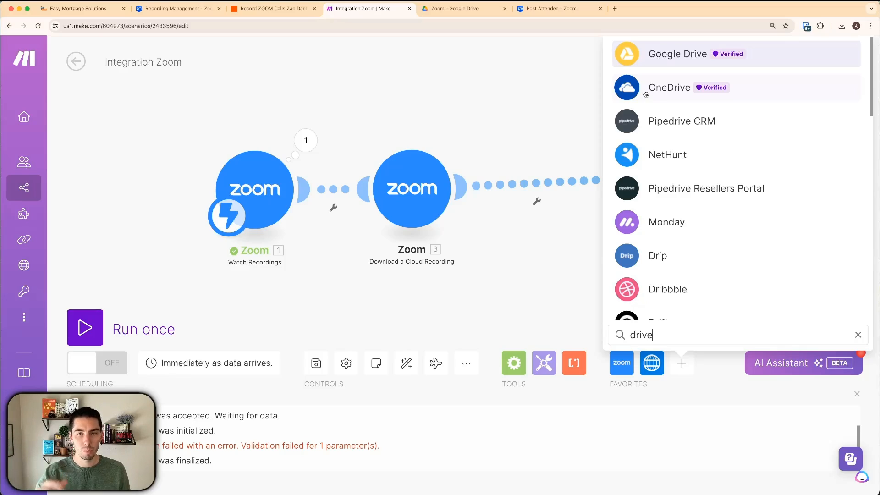
left_click(633, 58)
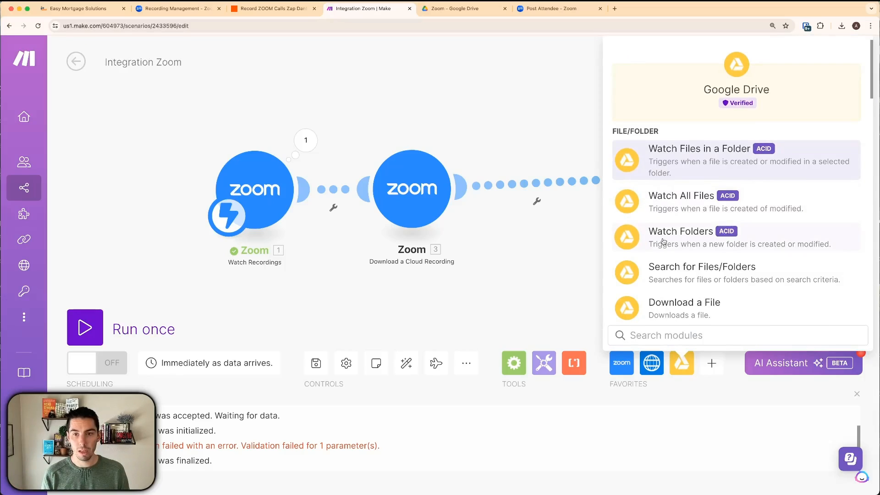
scroll(664, 242, "down", 2)
scroll(664, 242, "down", 5)
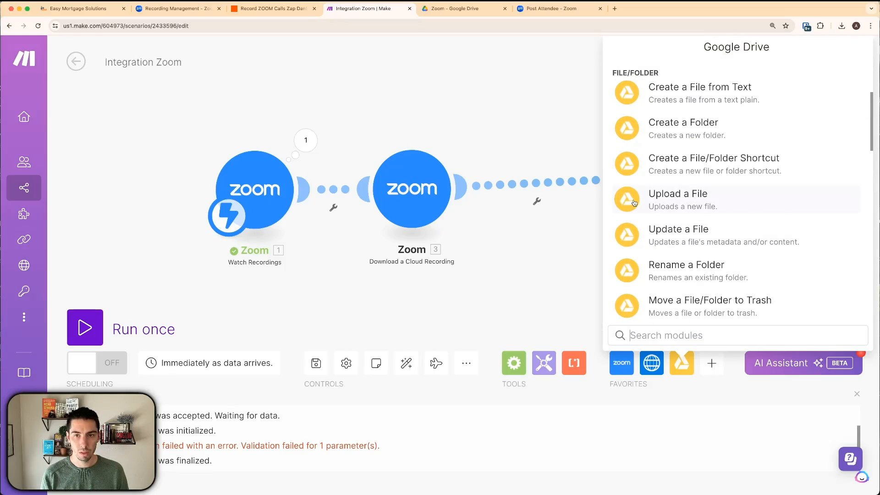
left_click(634, 203)
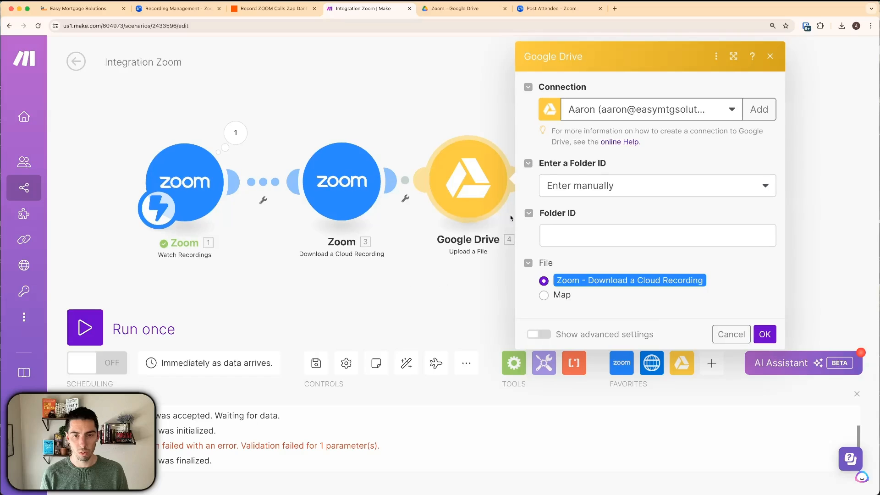
Choose the upload folder from the list, with Shared With Me as the drive location and Zoom as the folder
left_click(576, 188)
left_click(552, 230)
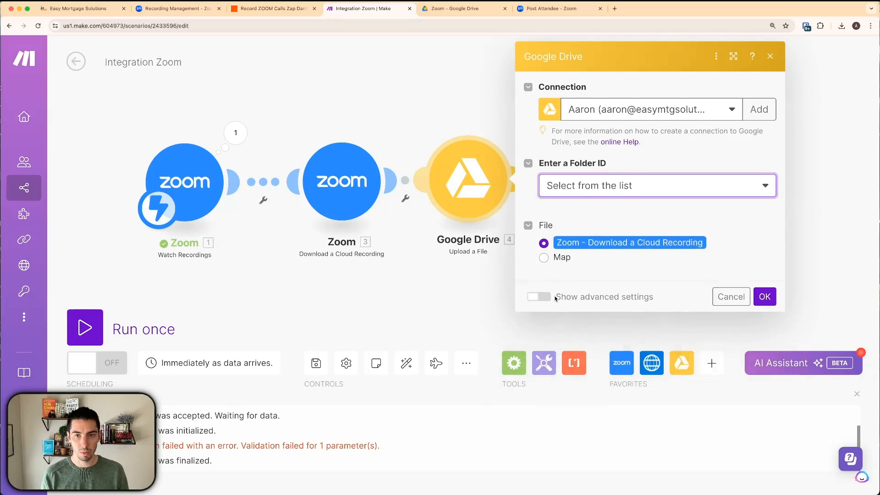
left_click(561, 242)
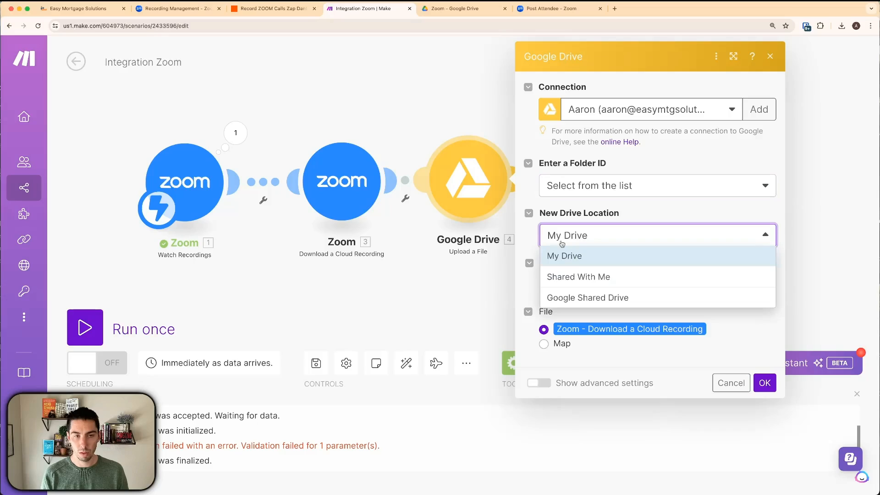
left_click(573, 278)
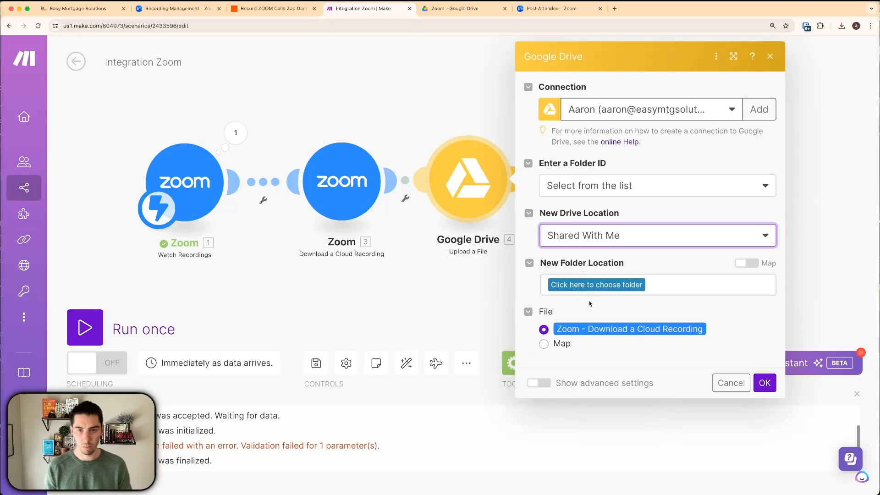
left_click(584, 283)
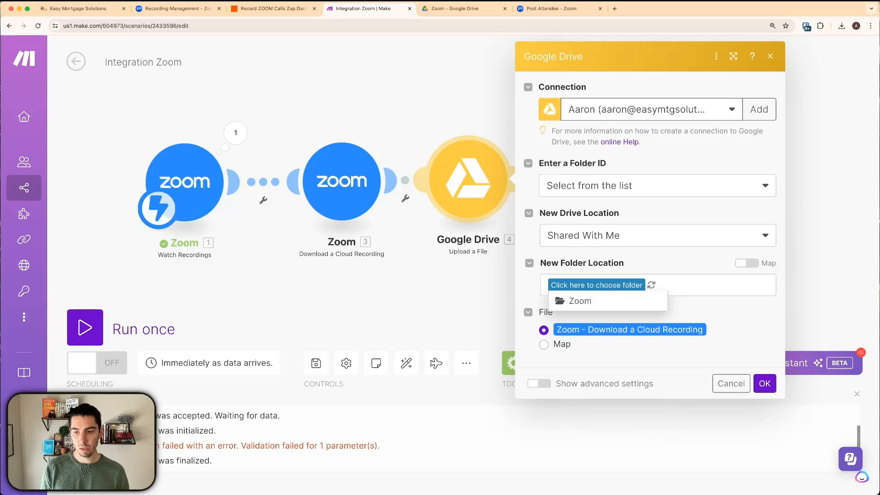
left_click(651, 286)
left_click(583, 285)
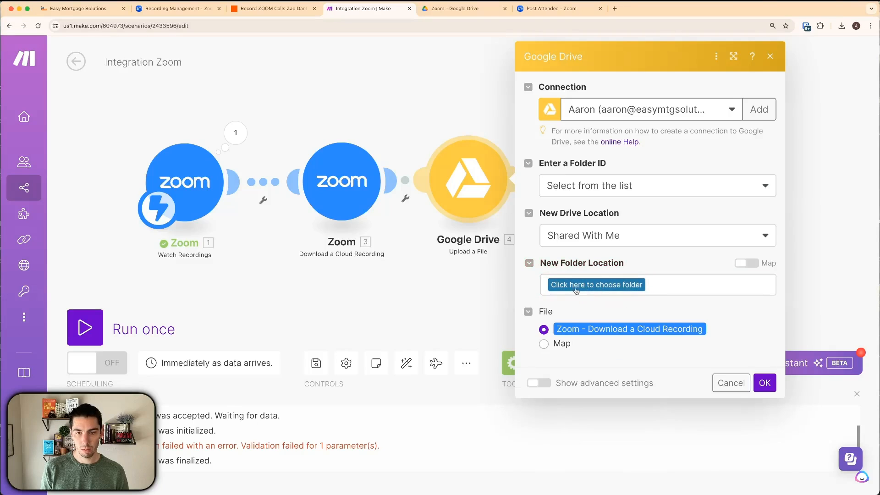
left_click(578, 301)
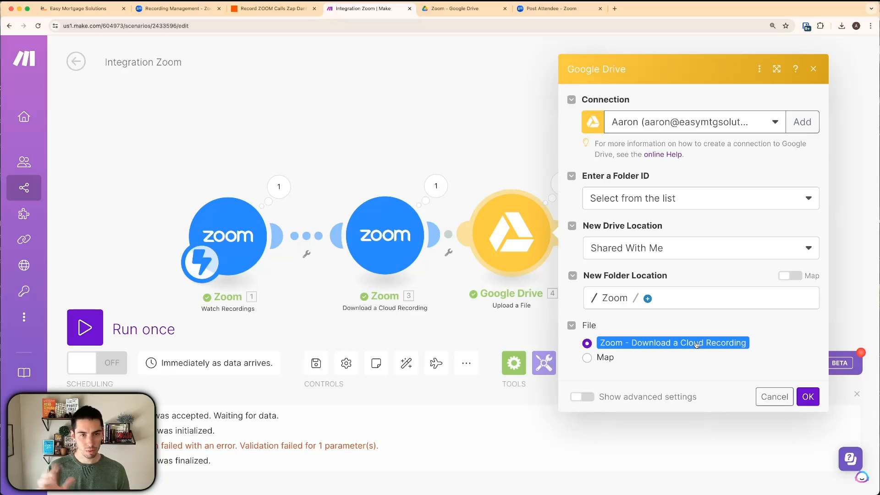
Switch the upload's File setting to Map, append .mp4 to the mapped File Name, and save the Google Drive module
left_click(588, 358)
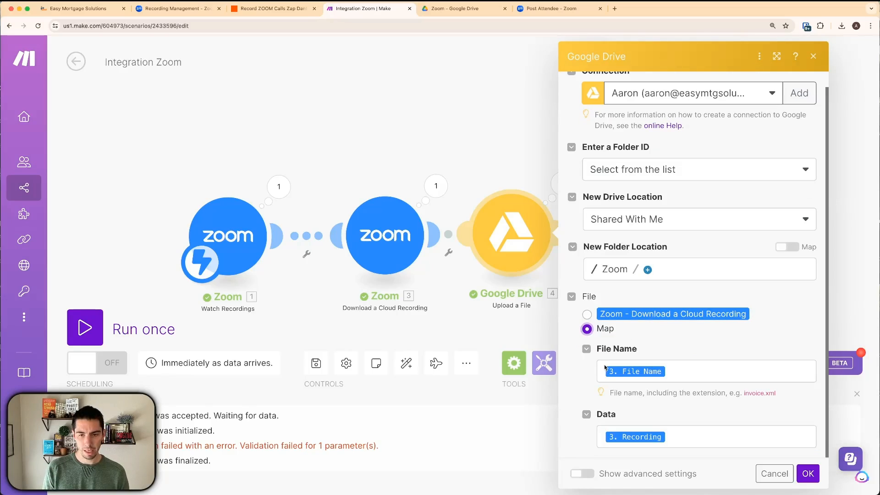
left_click(677, 374)
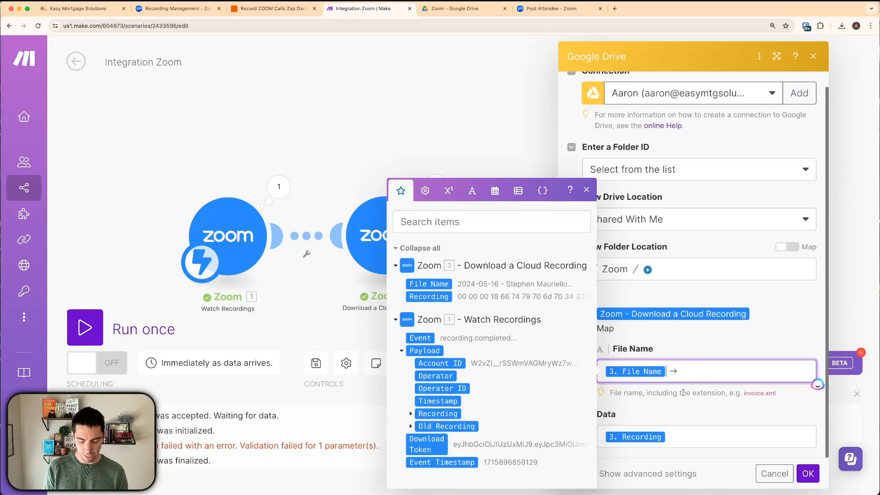
type(".mp4")
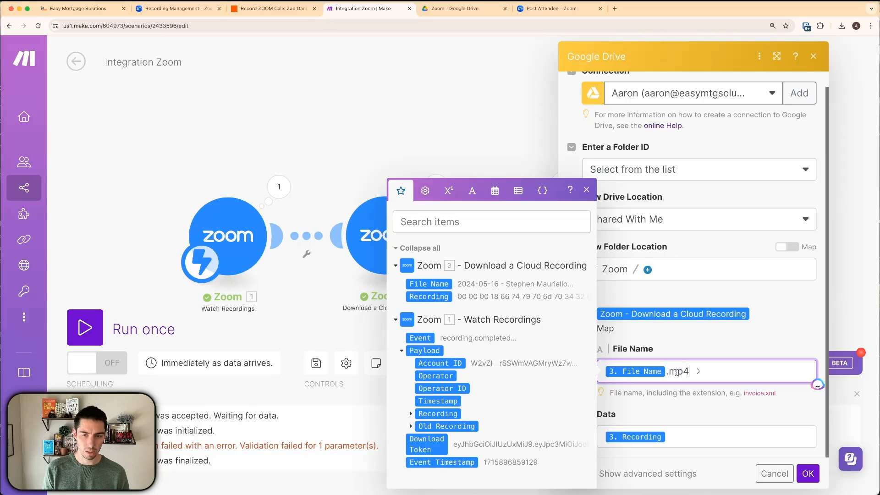
left_click(682, 402)
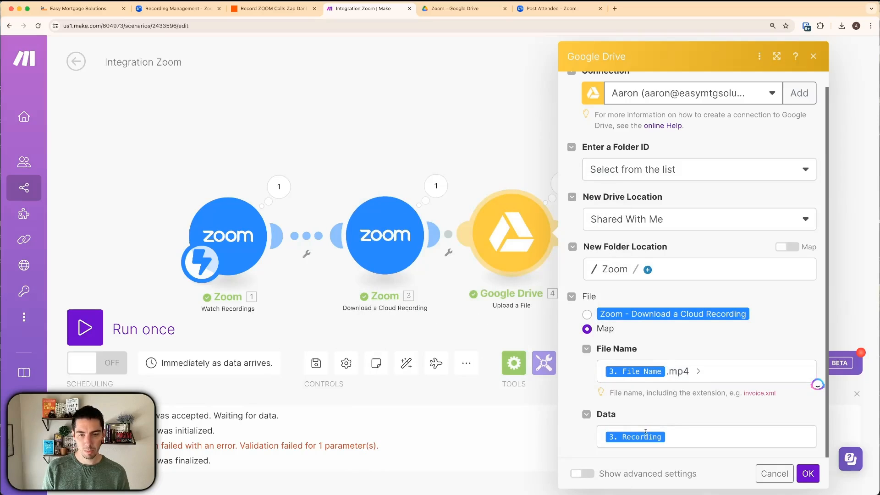
left_click(807, 474)
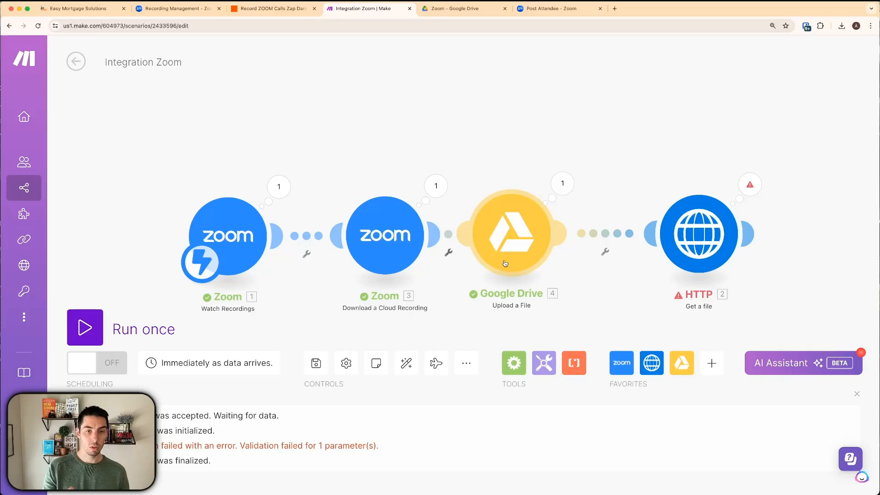
Run the scenario once and refresh the shared Zoom folder in Google Drive
left_click(87, 329)
left_click(376, 371)
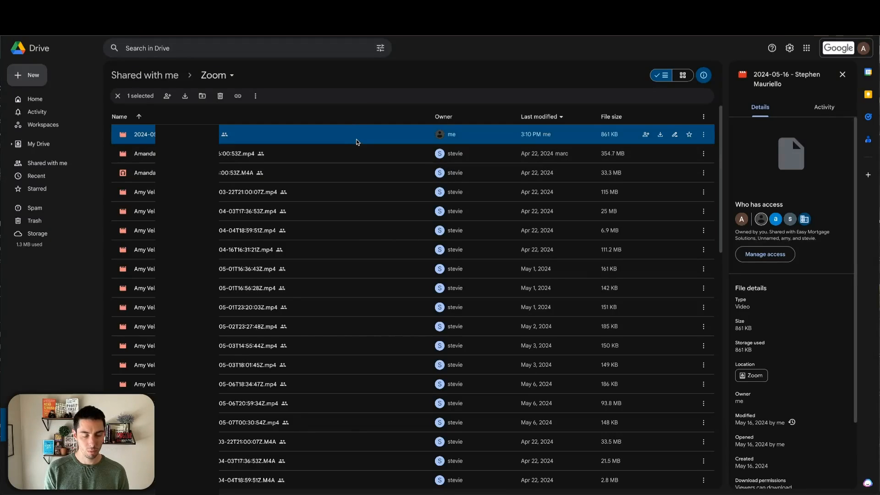
key("super+r")
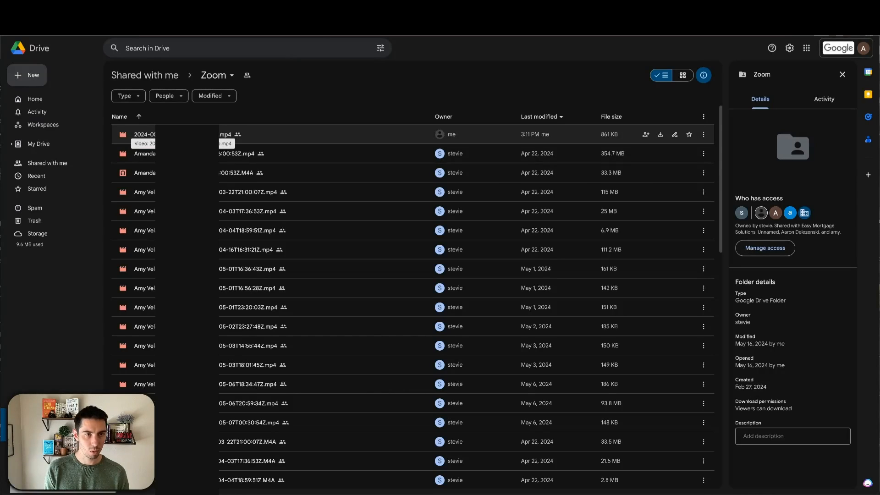
Open the newly uploaded MP4 recording in the Drive folder and check that the video plays
left_click(153, 135)
double_click(154, 135)
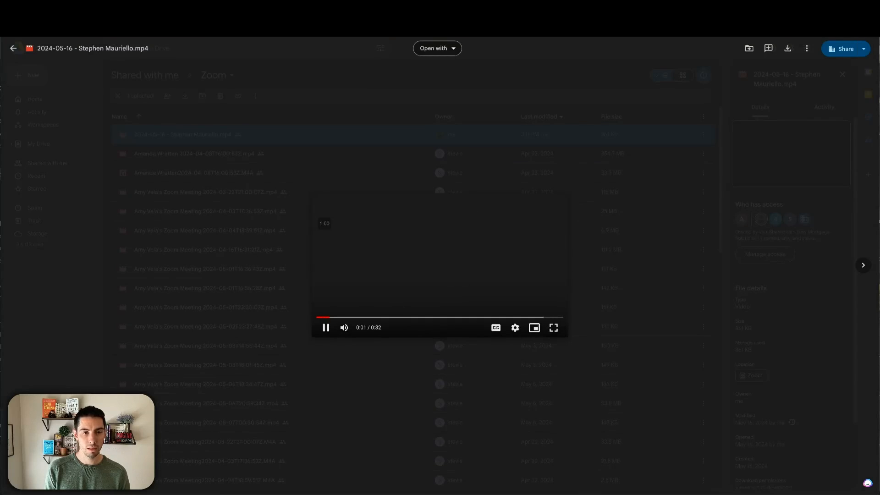
left_click(325, 327)
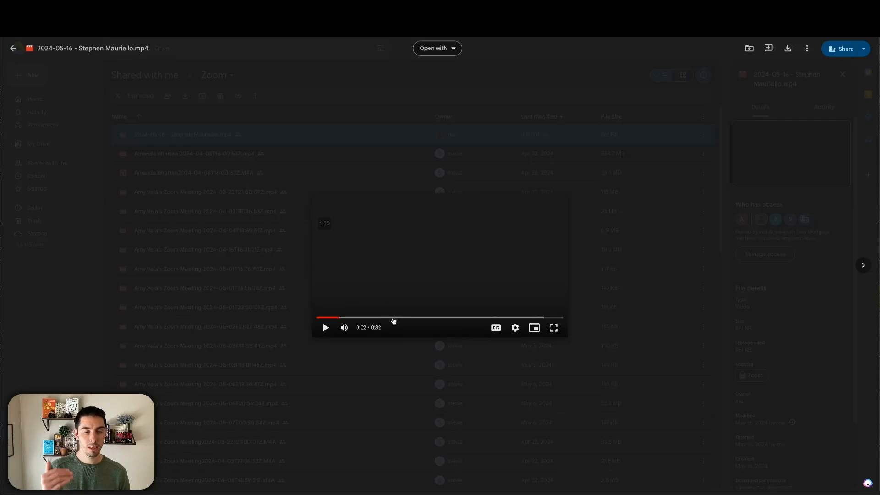
left_click(421, 317)
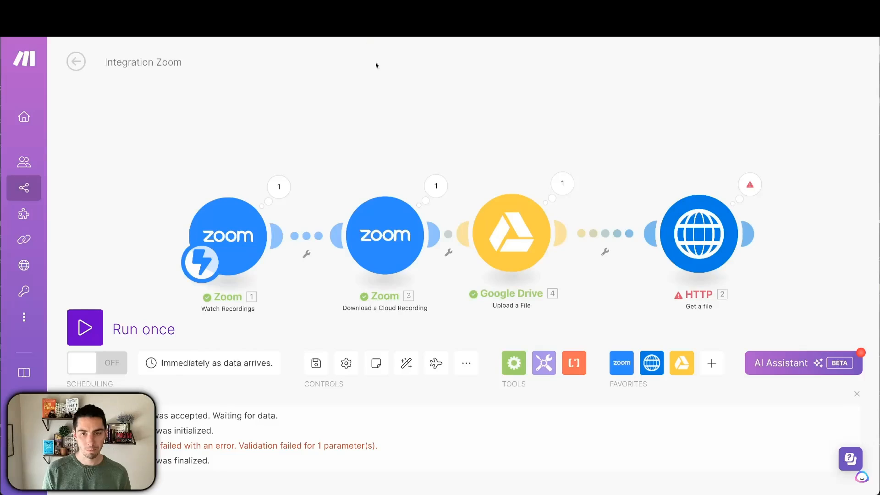
Move the HTTP module farther away and add a Slack Create a Message module after the Google Drive upload
left_click_drag(593, 294, 561, 234)
left_click_drag(674, 185, 782, 181)
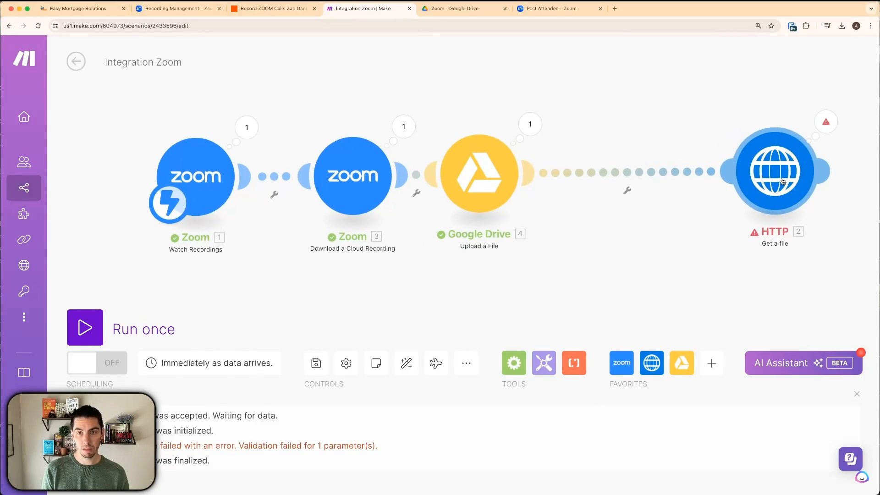
left_click(712, 365)
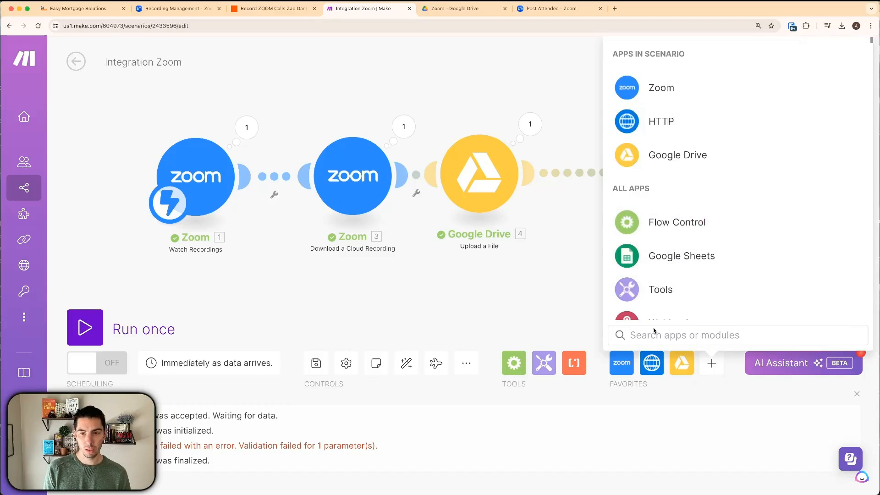
type("slack")
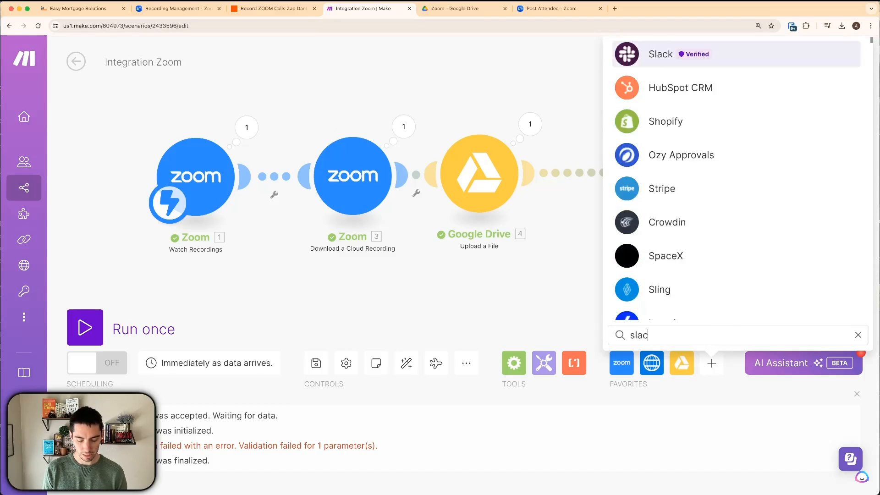
left_click(636, 56)
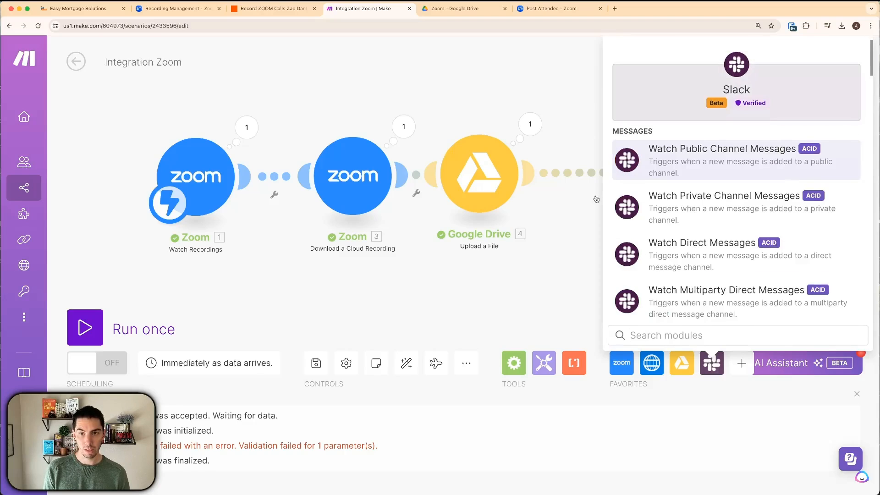
scroll(697, 249, "down", 2)
scroll(702, 250, "down", 1)
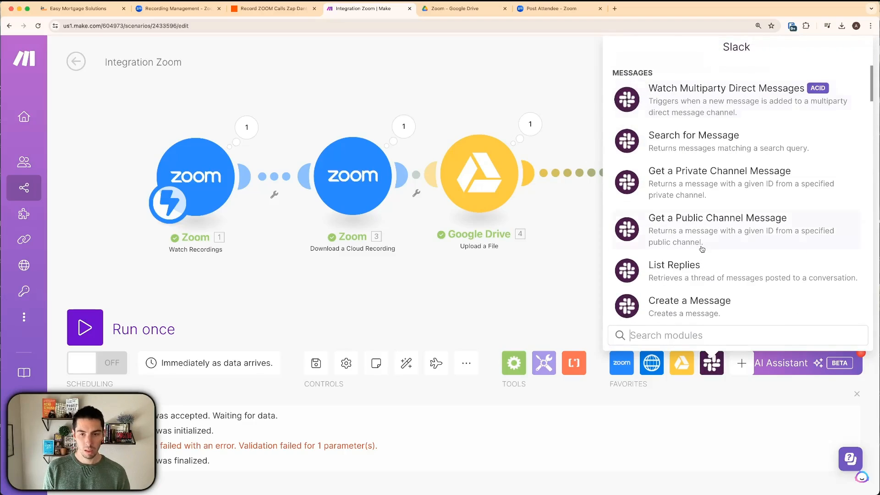
left_click(666, 310)
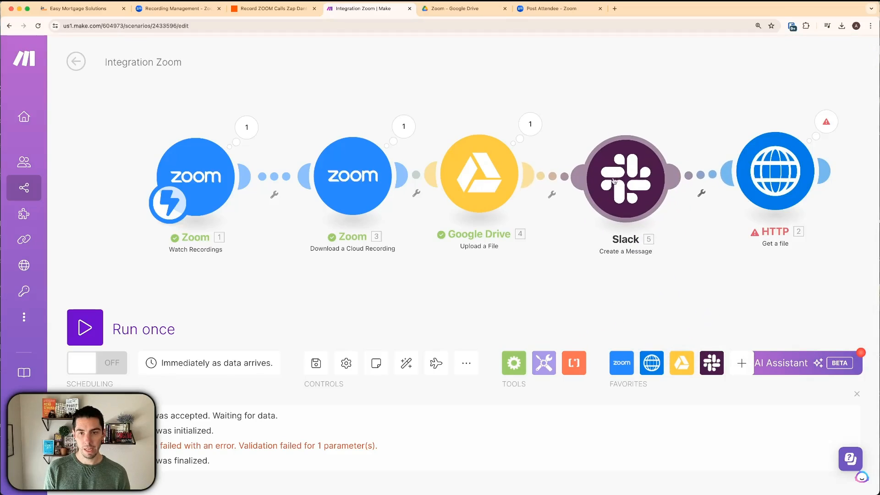
Set the Slack module to select its channel from the list and choose the public channel automation-testing
left_click(622, 190)
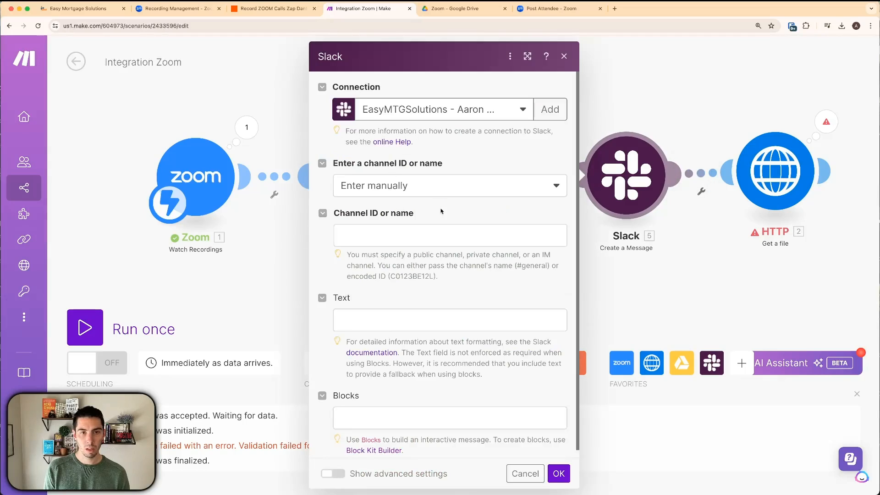
left_click(405, 189)
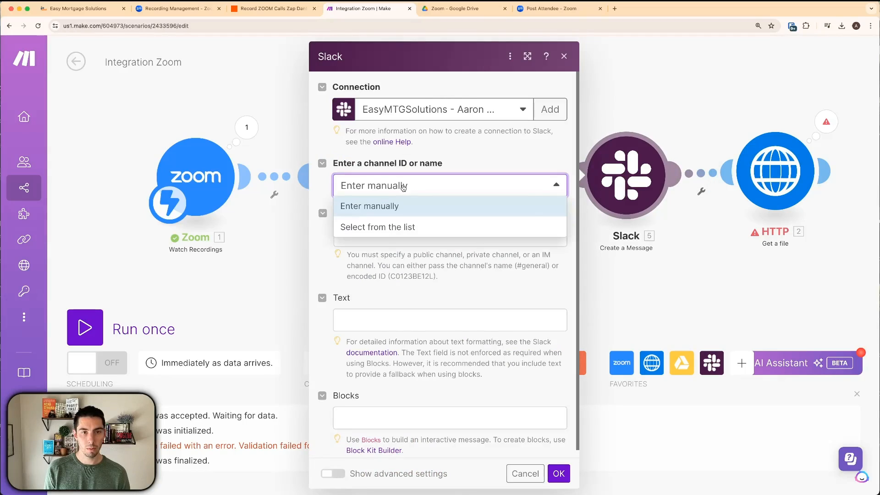
left_click(371, 226)
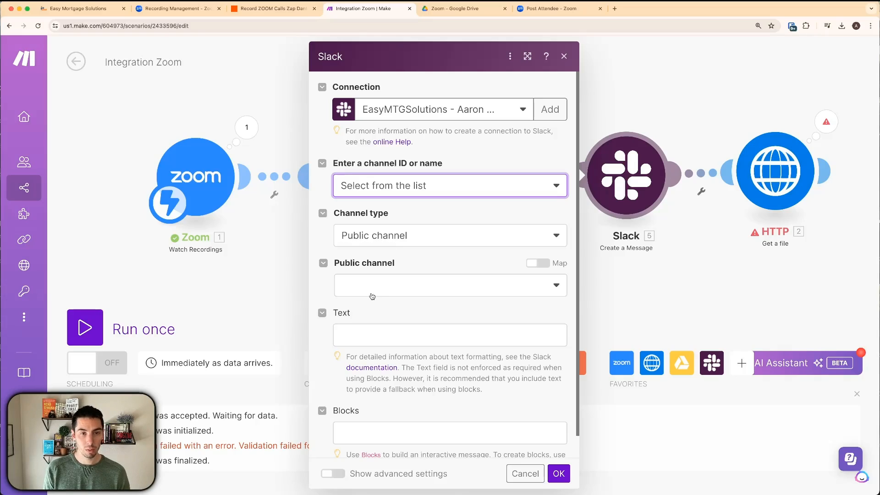
left_click(372, 296)
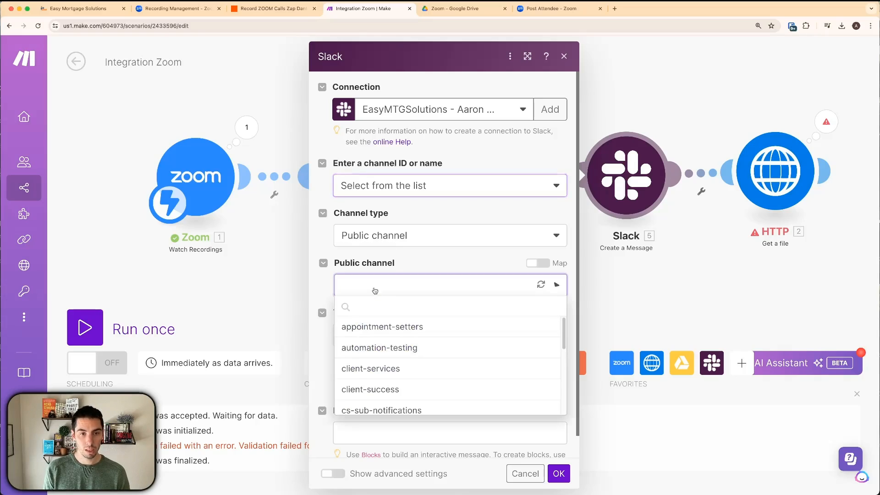
left_click(366, 349)
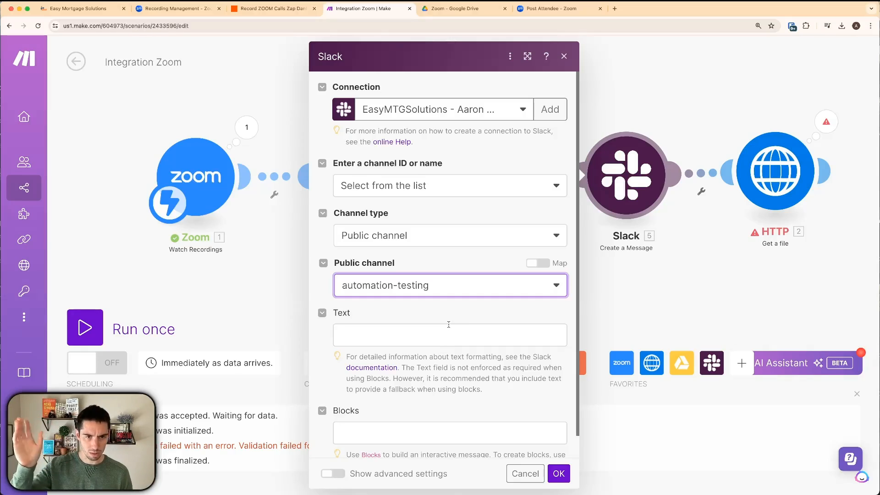
Begin the Slack message text with the line "Zoom Recording Uploaded!" and start a new line below it
left_click(413, 339)
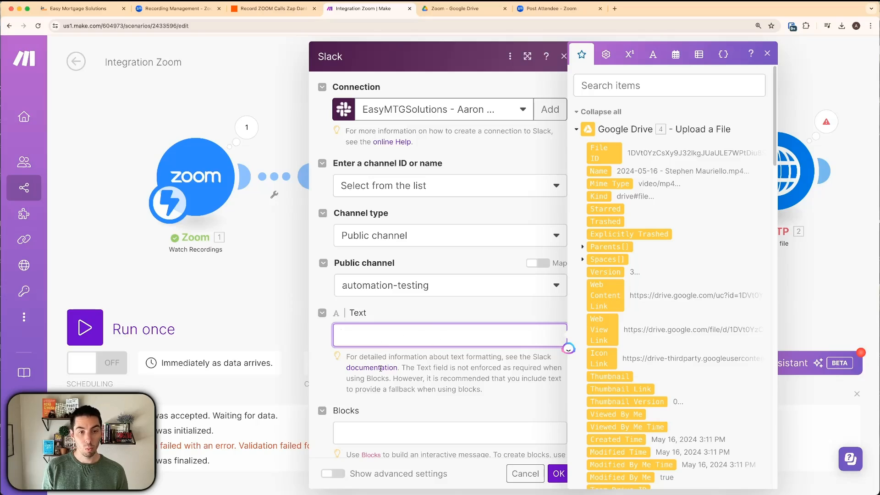
type("Zoom")
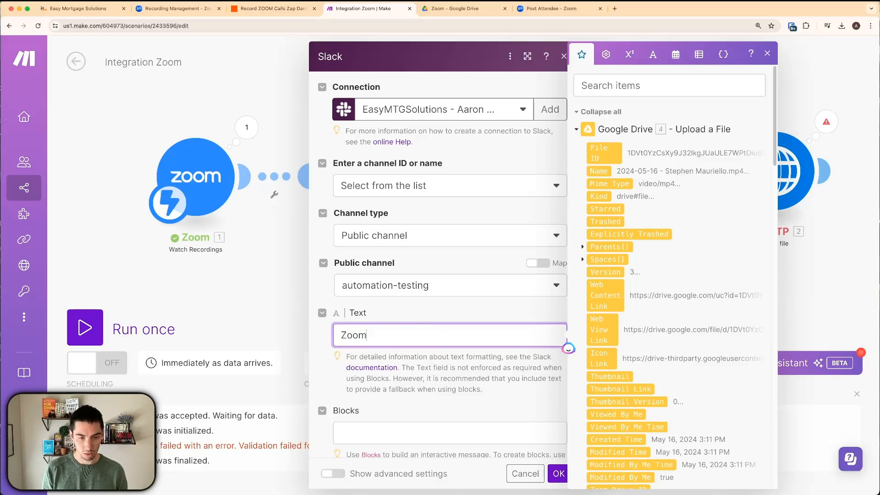
type(" Recording Uploaded!")
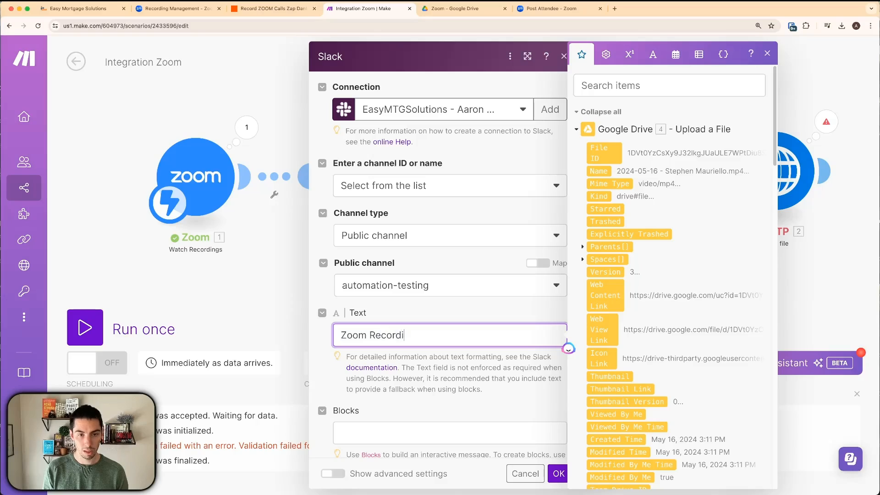
key("Return")
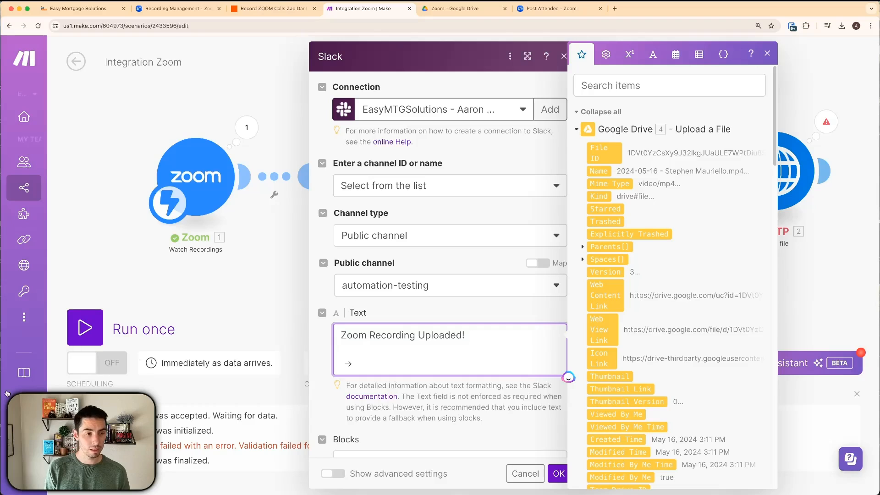
Switch to Slack and review the earliest test messages in the automation-testing channel, including their folder and file links
left_click_drag(0, 67, 389, 66)
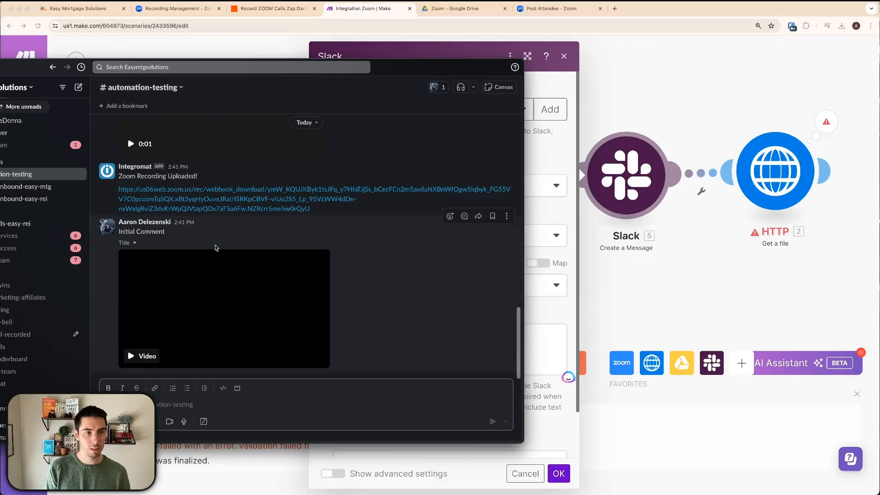
scroll(220, 269, "up", 15)
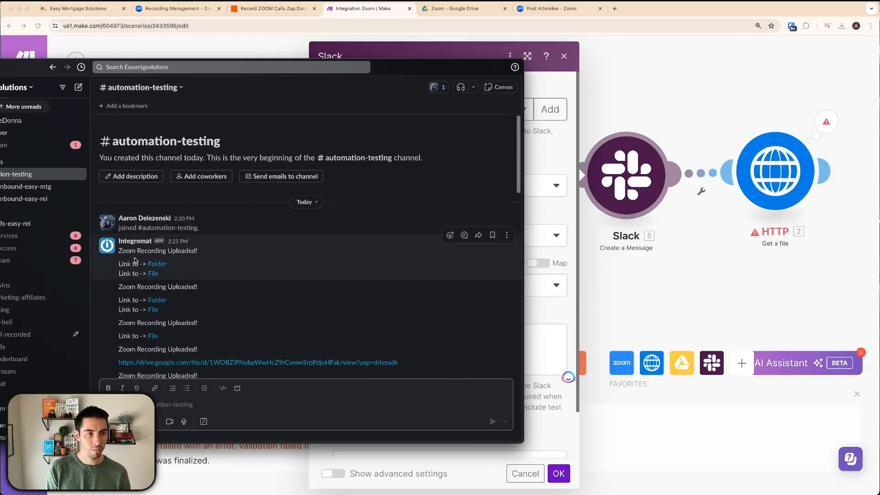
left_click_drag(120, 252, 220, 257)
left_click(195, 270)
left_click_drag(121, 264, 170, 266)
left_click_drag(120, 274, 175, 274)
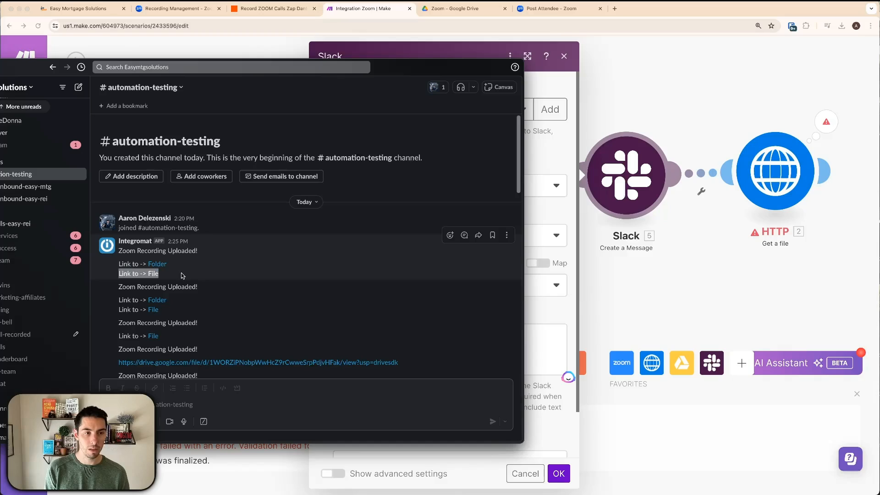
left_click(176, 272)
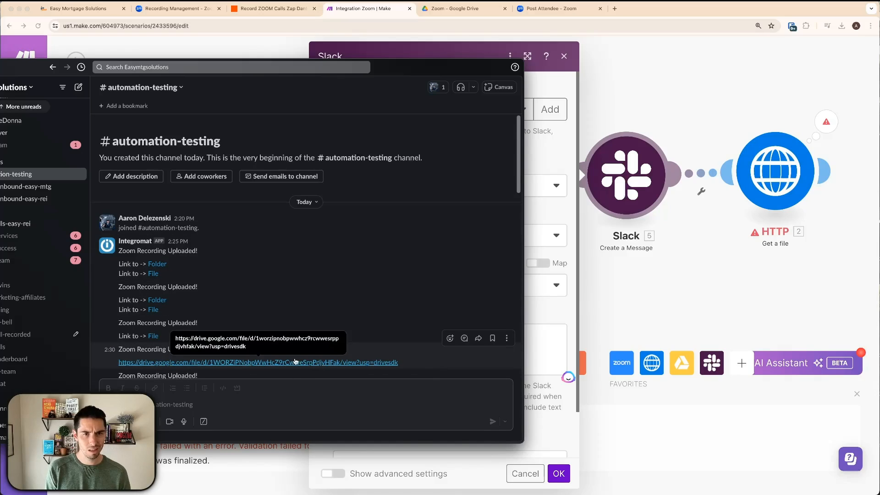
Return to Make and add the line "Link to -> <" to the Slack module's message text
left_click(525, 414)
type("Link to ")
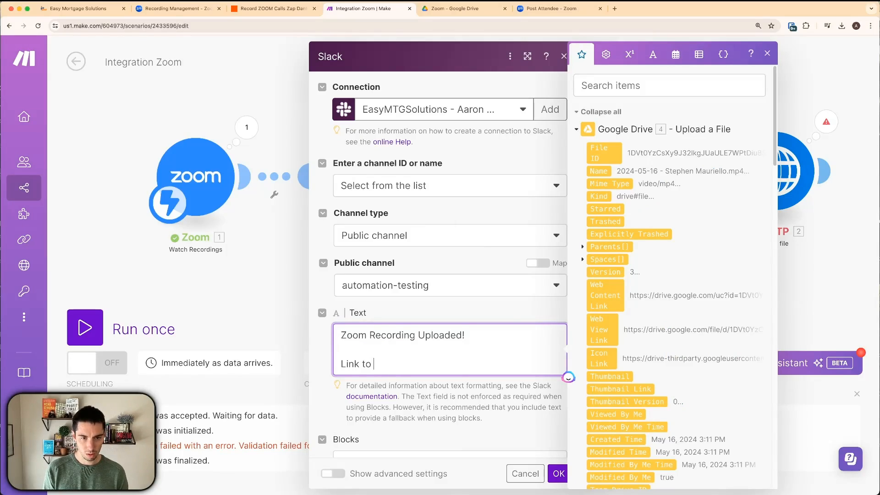
type("->")
key("BackSpace")
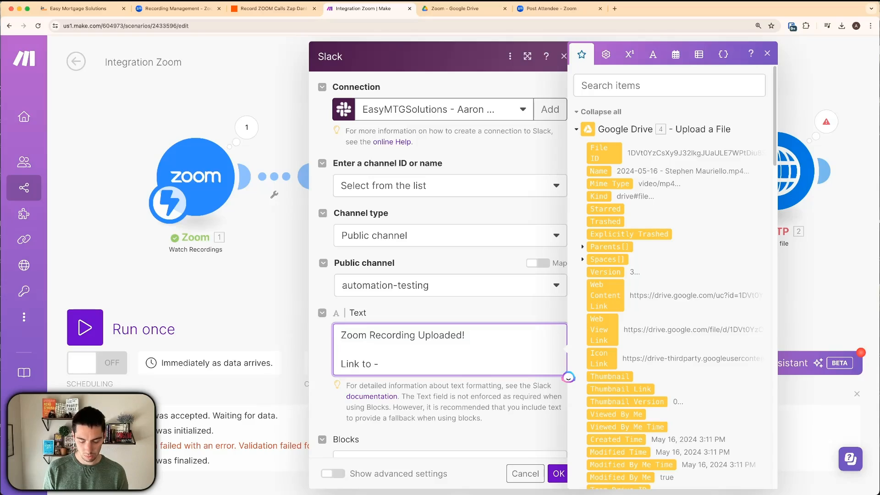
type("> >")
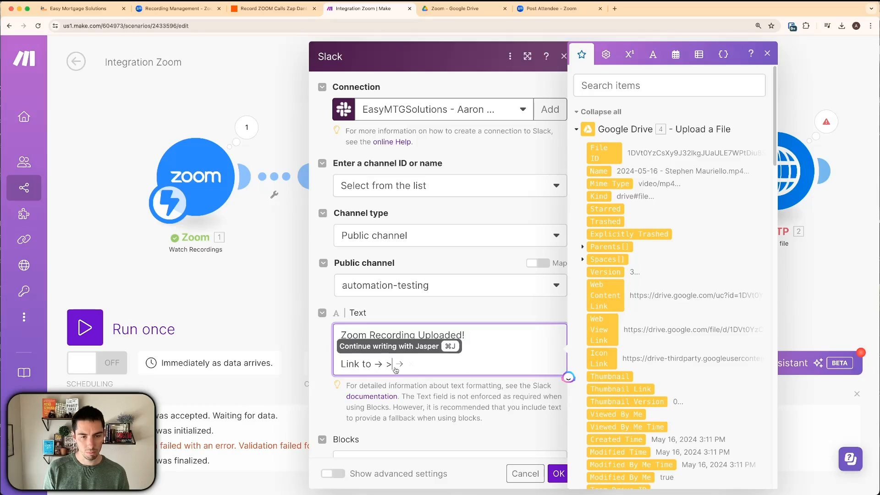
key("BackSpace")
key("BackSpace")
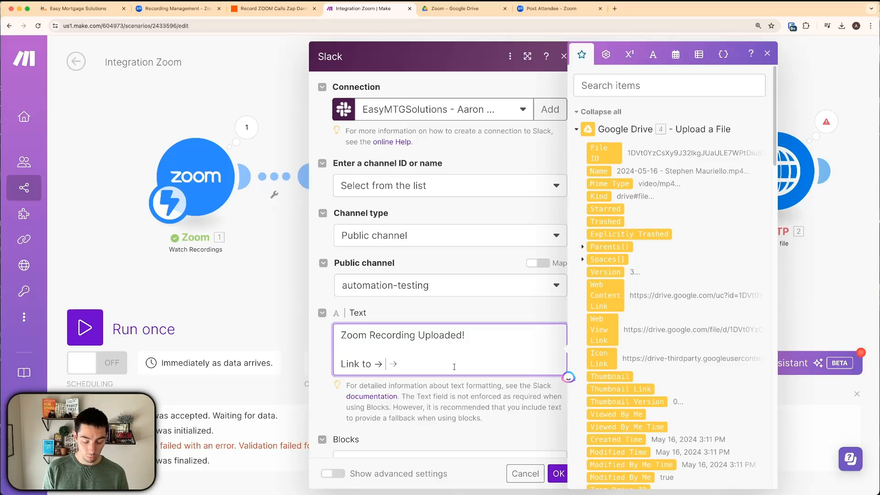
type("<")
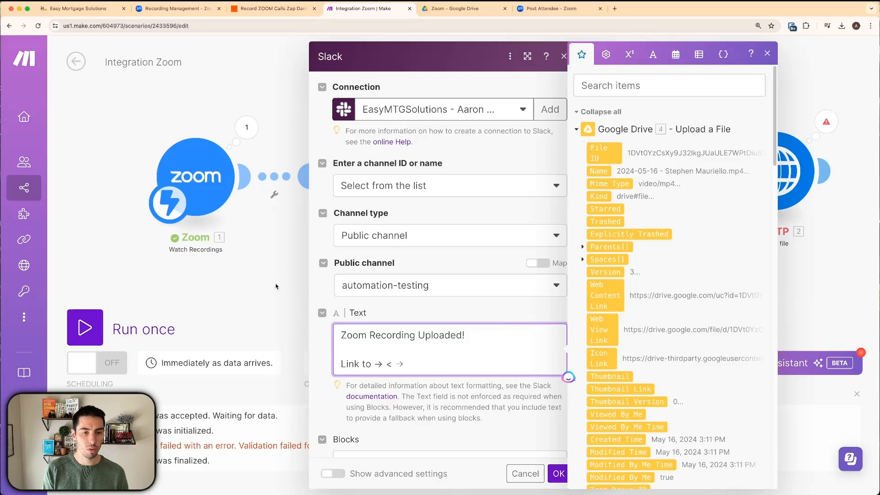
Copy the web address of the shared Zoom folder in Google Drive and paste it after "<" in the Slack message text
left_click(451, 10)
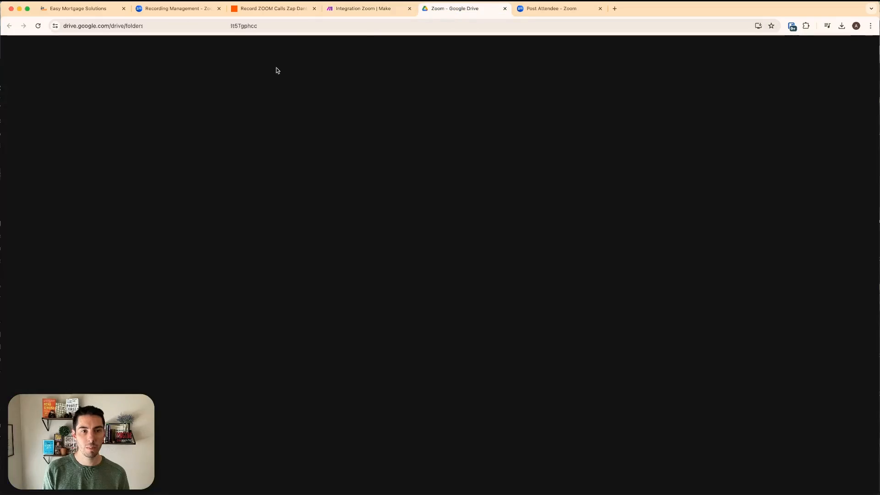
left_click(178, 200)
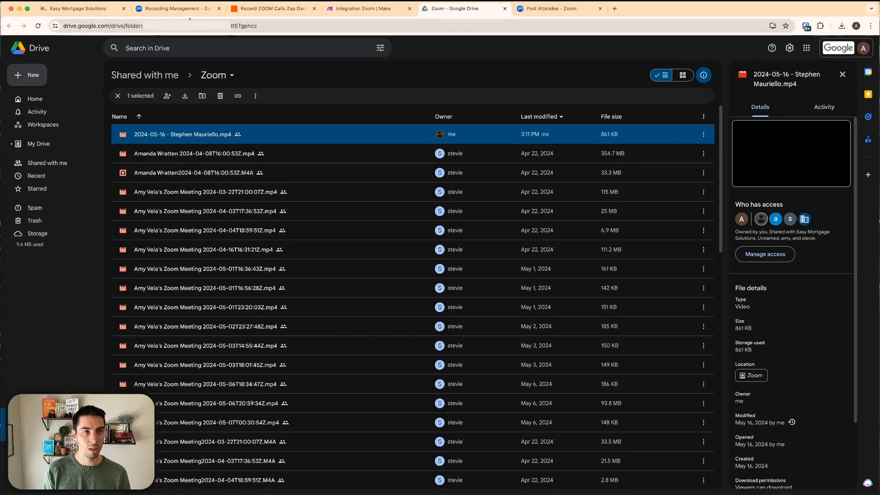
left_click(172, 28)
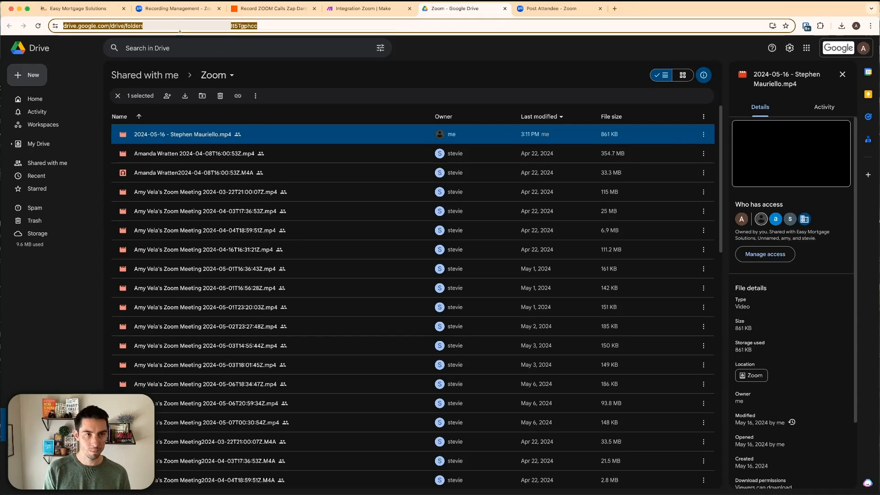
left_click(382, 11)
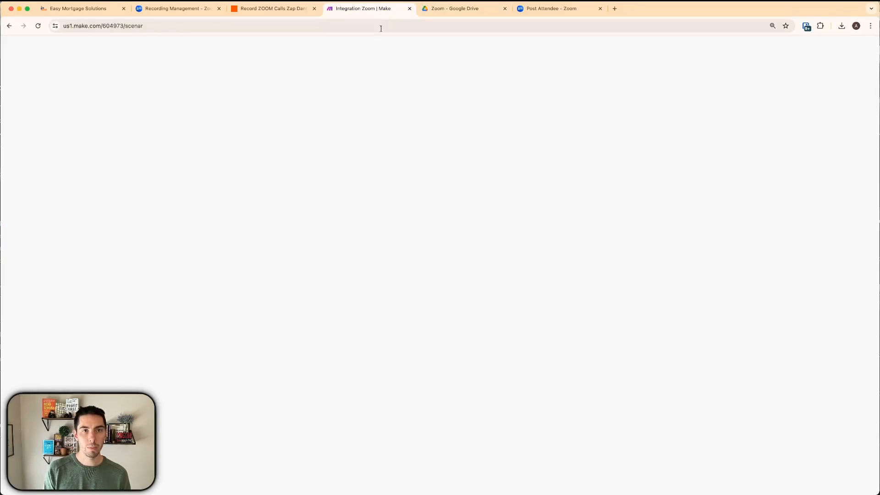
key("super+v")
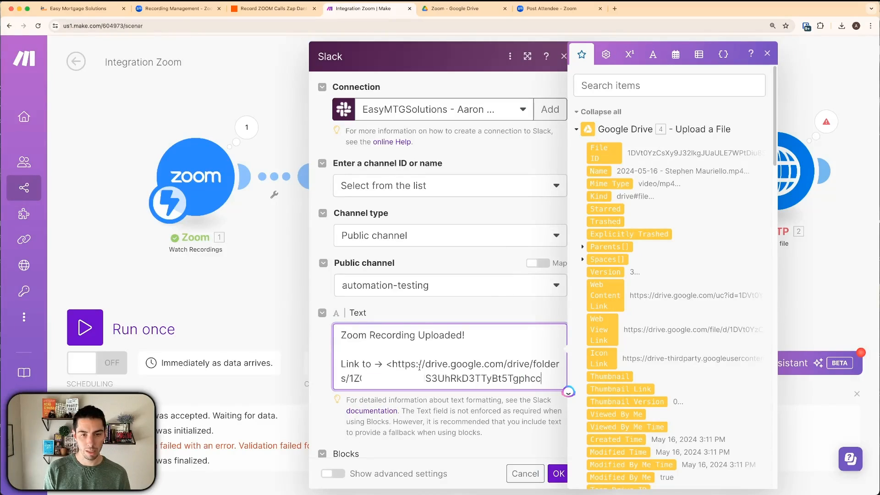
Finish the folder link by adding "|Folder>" directly after the pasted Drive address
type("->")
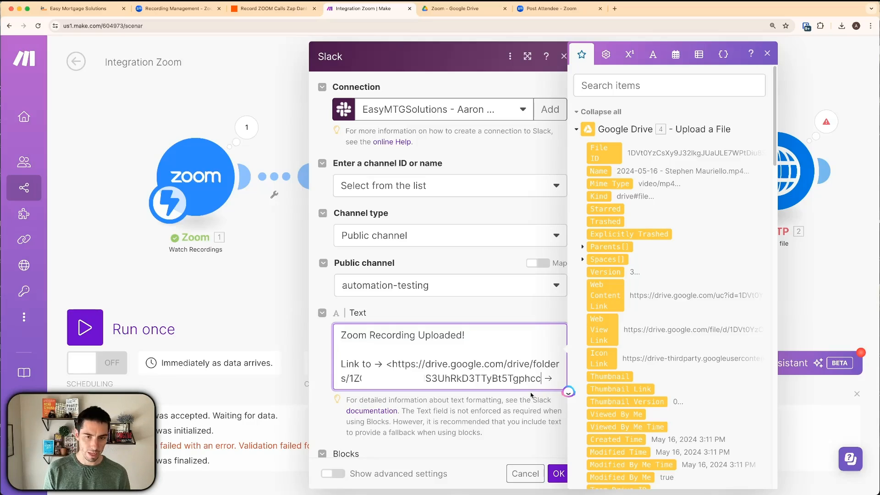
key("Delete")
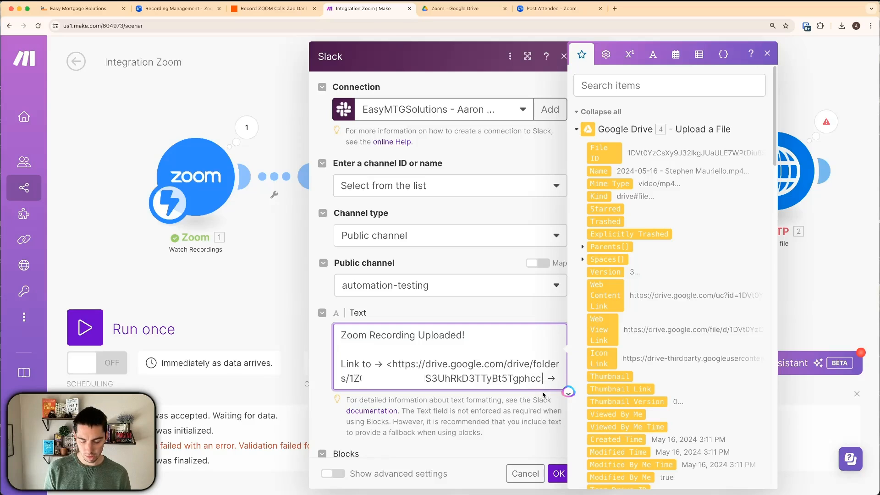
key("Delete")
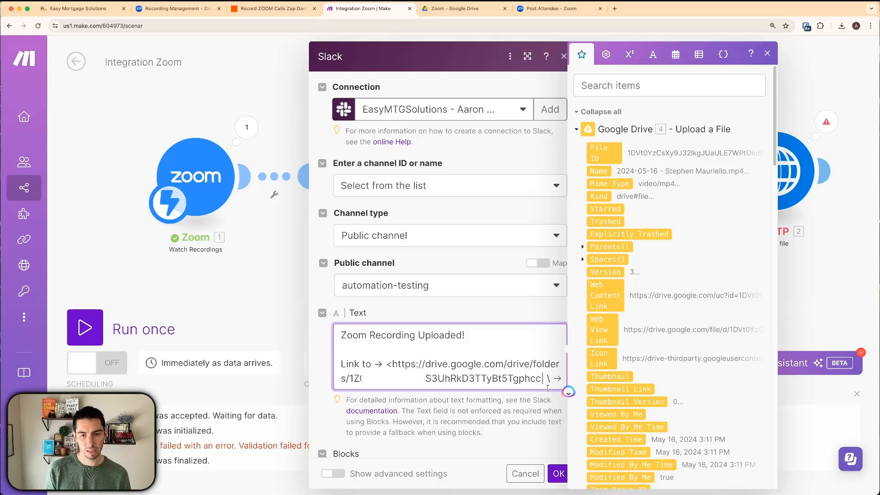
type("/")
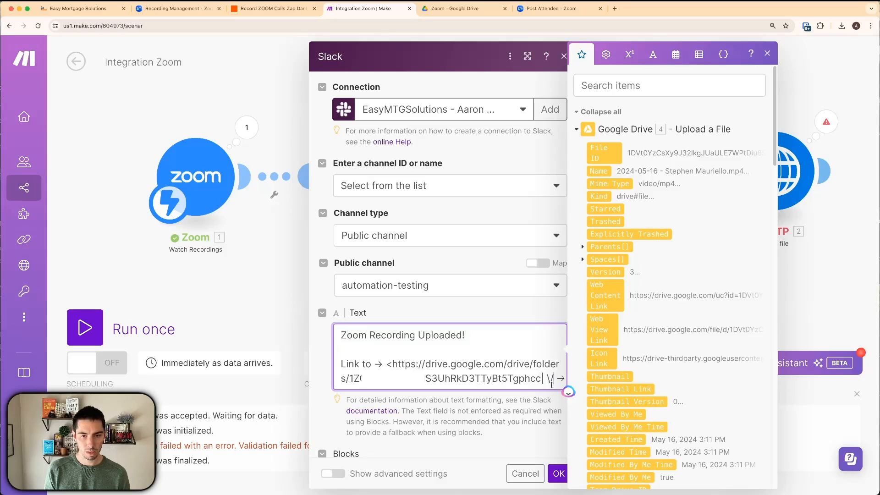
key("BackSpace")
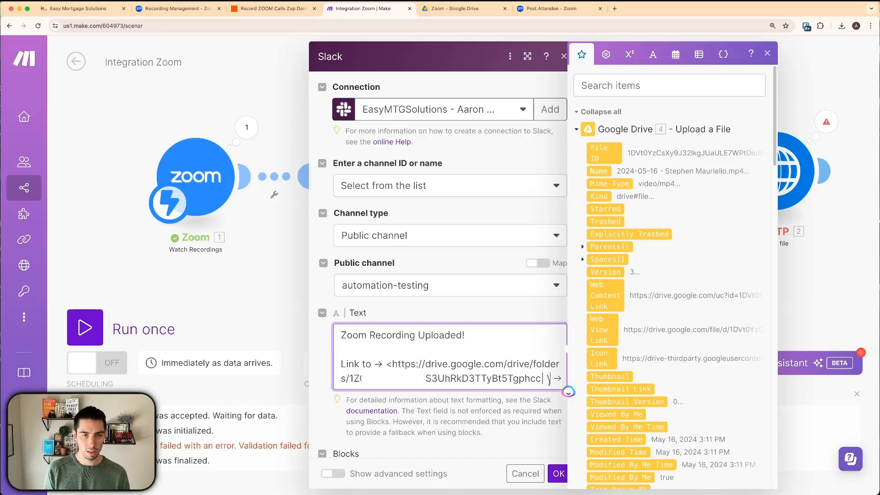
key("BackSpace")
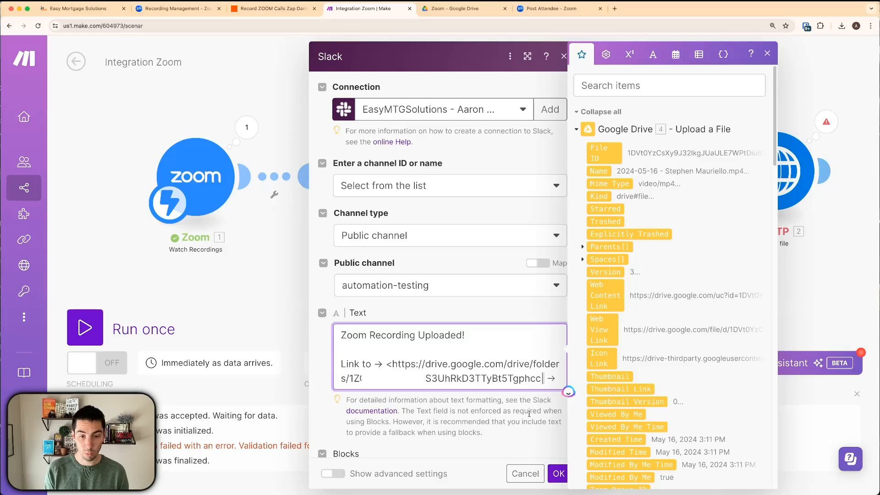
type("Folder")
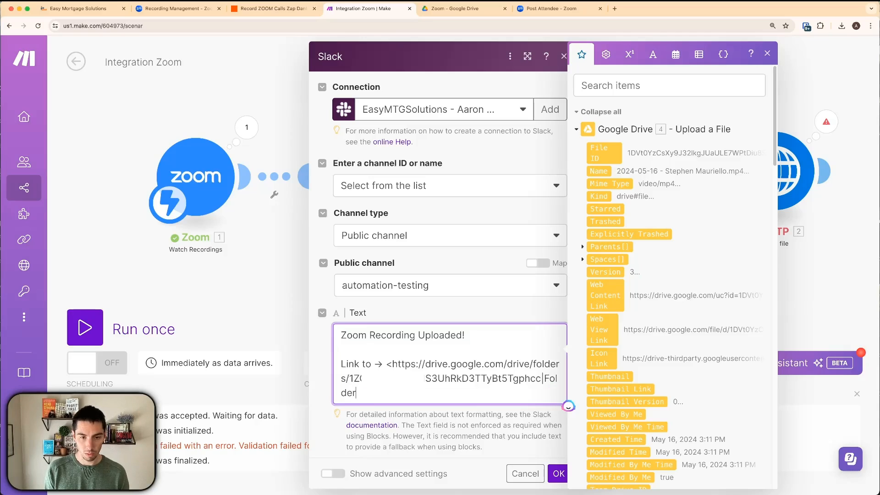
type("> →")
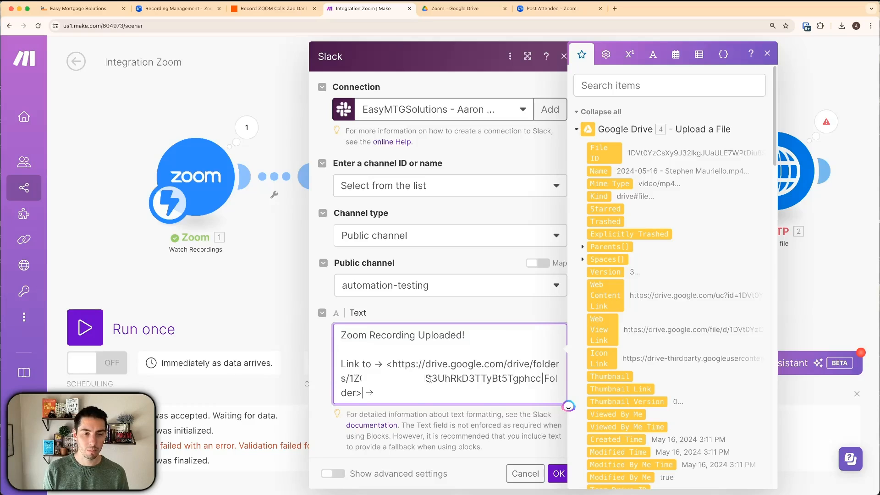
Add a second line "Link to -> <" to the message and insert the Google Drive upload's Web View Link
key("Return")
type("Link to")
key("Right")
key("Right")
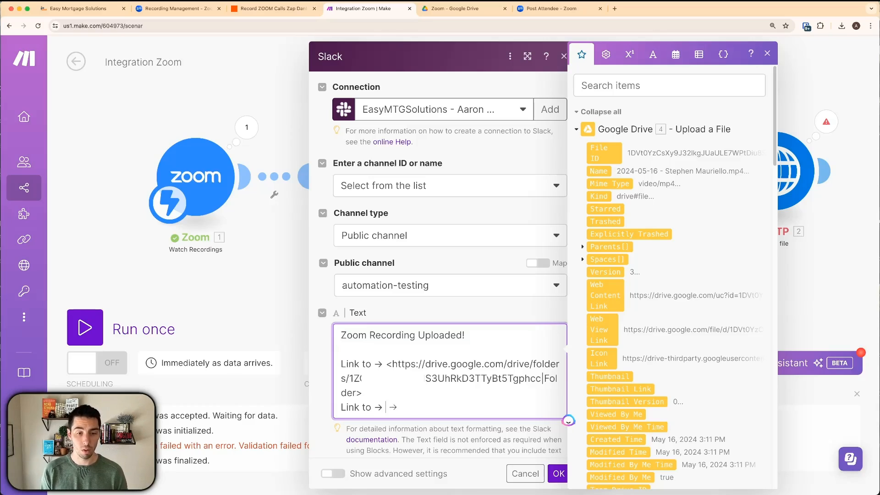
type("<")
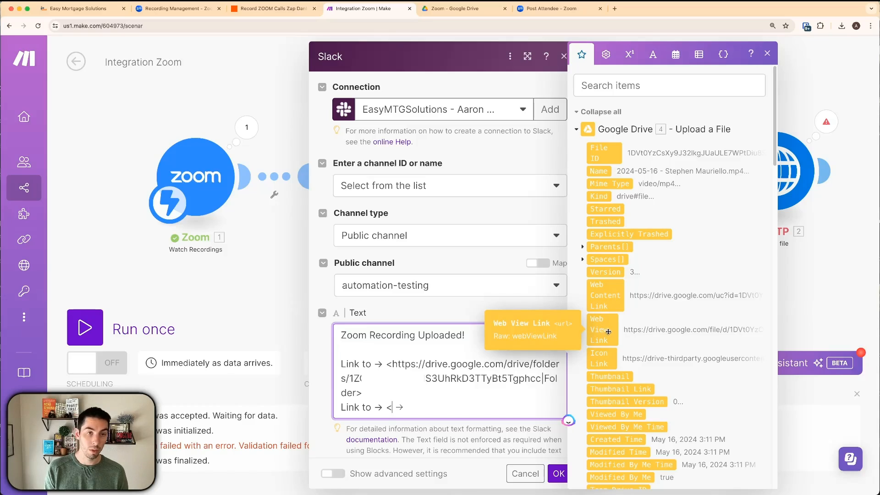
left_click(608, 331)
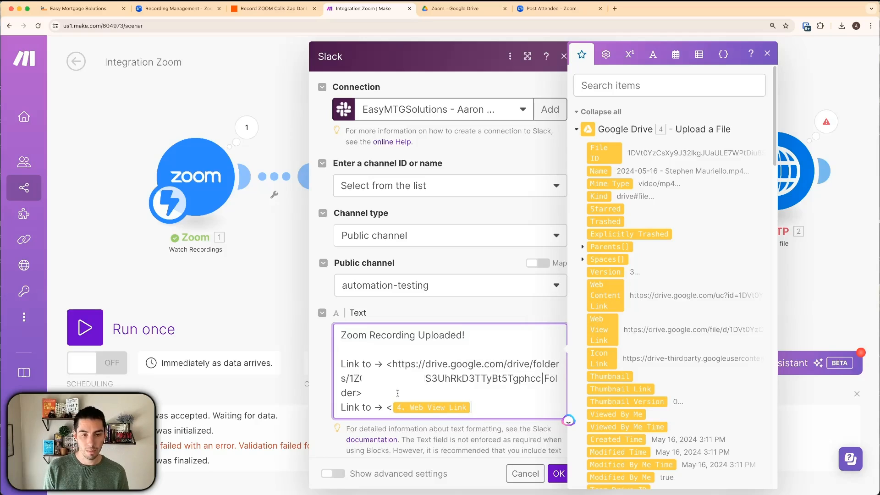
Finish the file link after the Web View Link variable with "|Drive Recording>"
type("|")
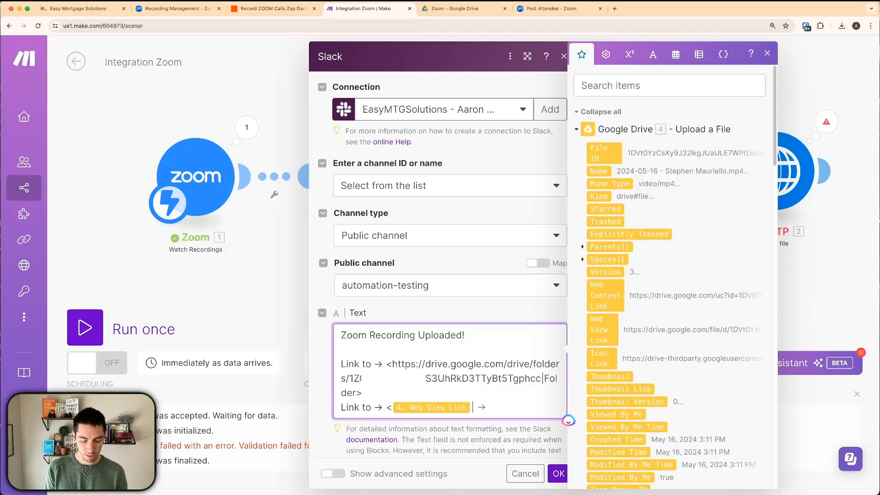
type("Zoom R")
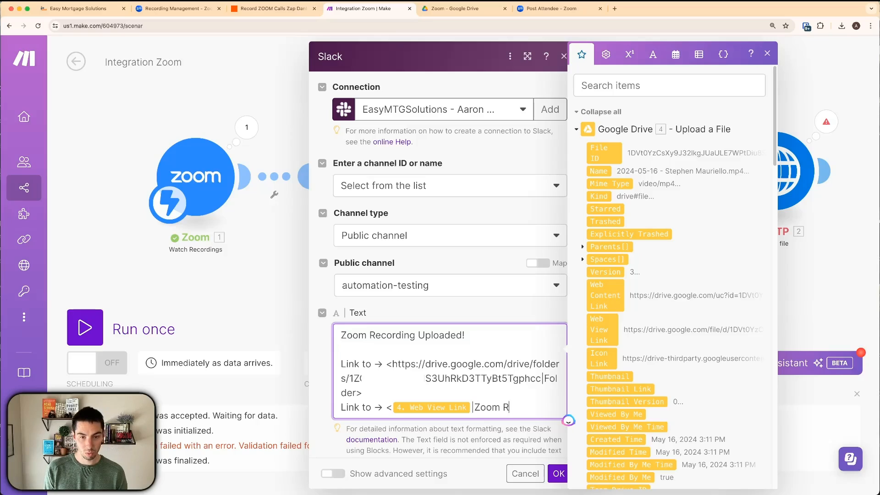
type("ecording")
key("BackSpace")
key("BackSpace")
key("BackSpace")
key("BackSpace")
key("BackSpace")
key("BackSpace")
key("BackSpace")
key("BackSpace")
key("BackSpace")
key("BackSpace")
key("BackSpace")
key("BackSpace")
key("BackSpace")
key("BackSpace")
type("Drive Recording →")
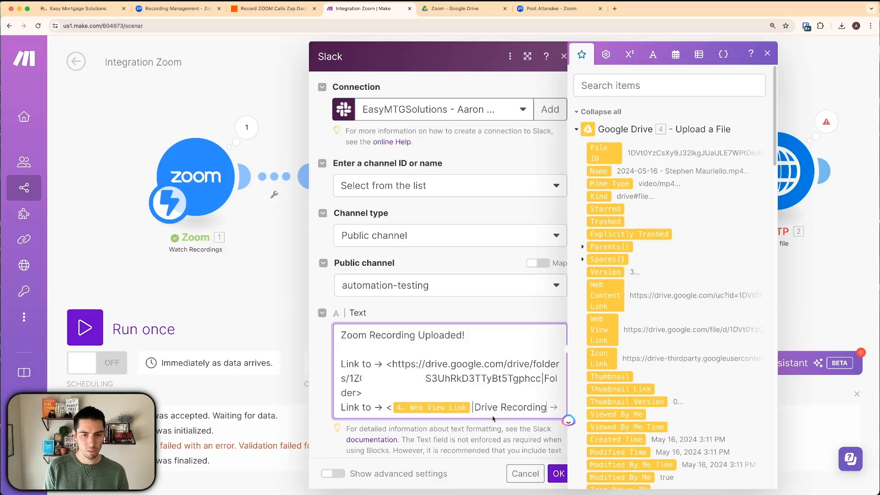
key("BackSpace")
key("BackSpace")
type(">")
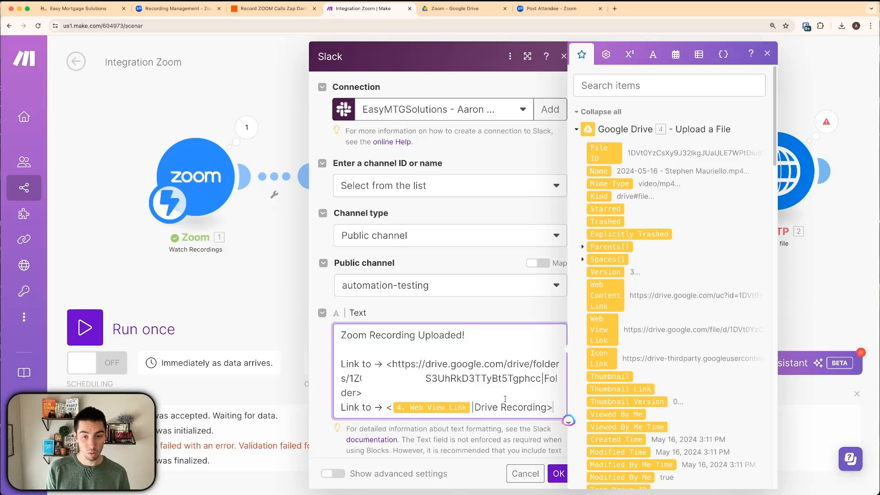
Save the Slack module's settings and run the scenario once
left_click(558, 474)
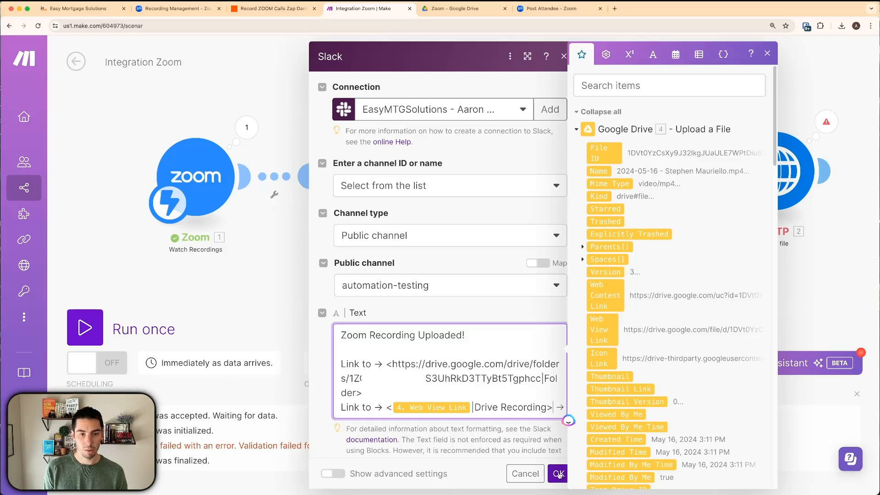
left_click(87, 328)
left_click(354, 377)
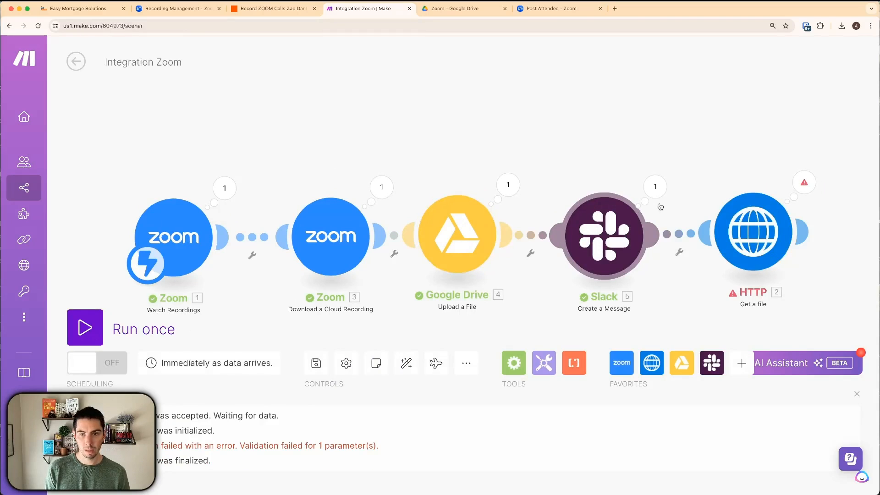
Switch to Slack, review the newest message in #automation-testing, and open its Folder link
key("super+Tab")
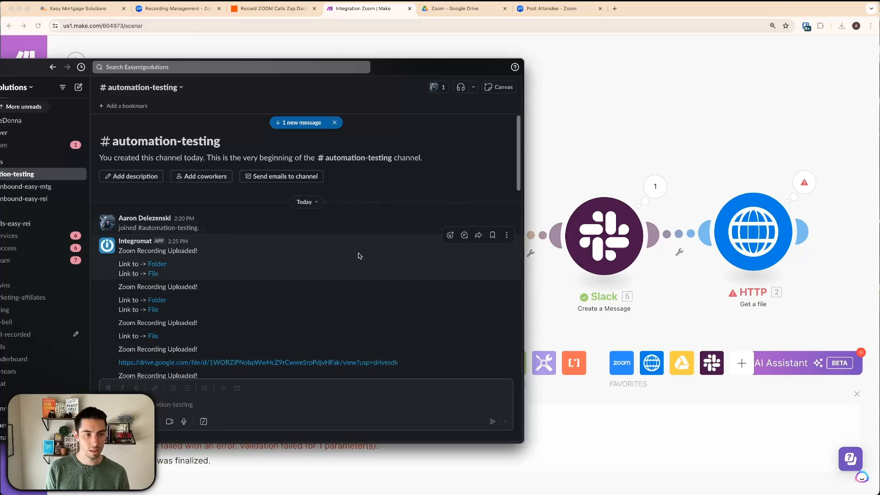
scroll(283, 287, "down", 10)
scroll(283, 285, "down", 5)
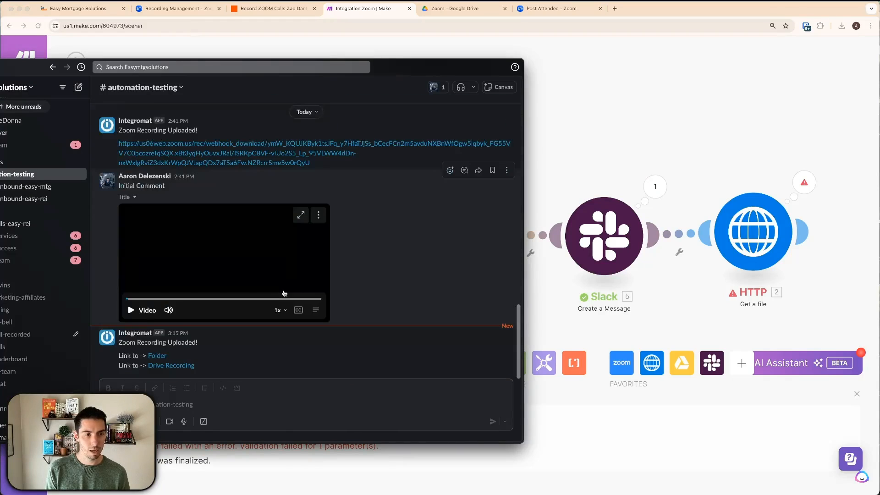
left_click_drag(122, 344, 222, 341)
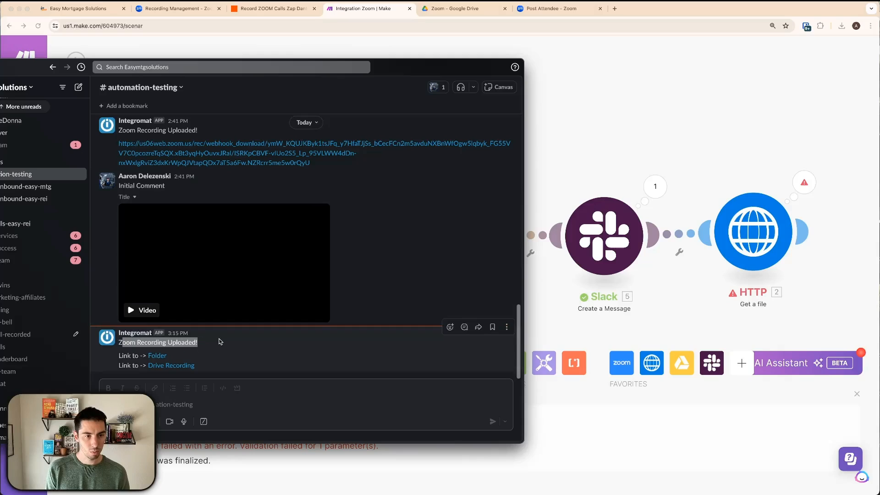
left_click(158, 356)
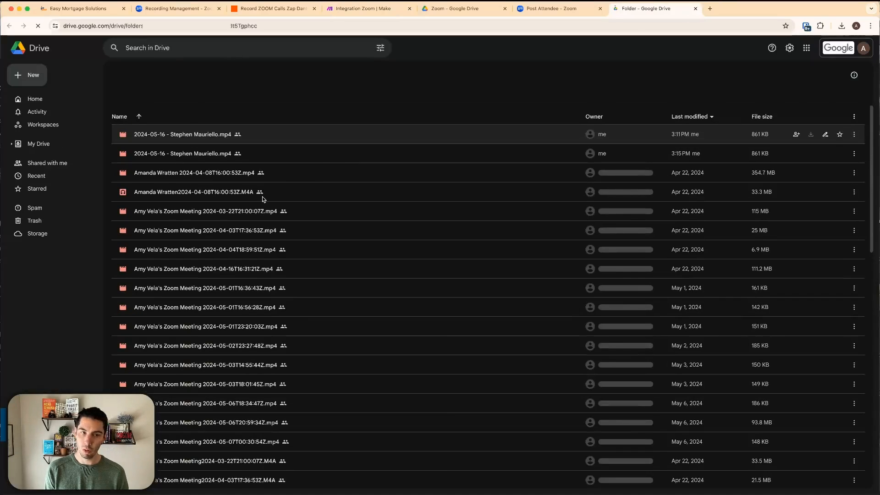
Return to the Slack message, open its Drive Recording link, and sample the video at a few points
left_click(339, 8)
key("super+Tab")
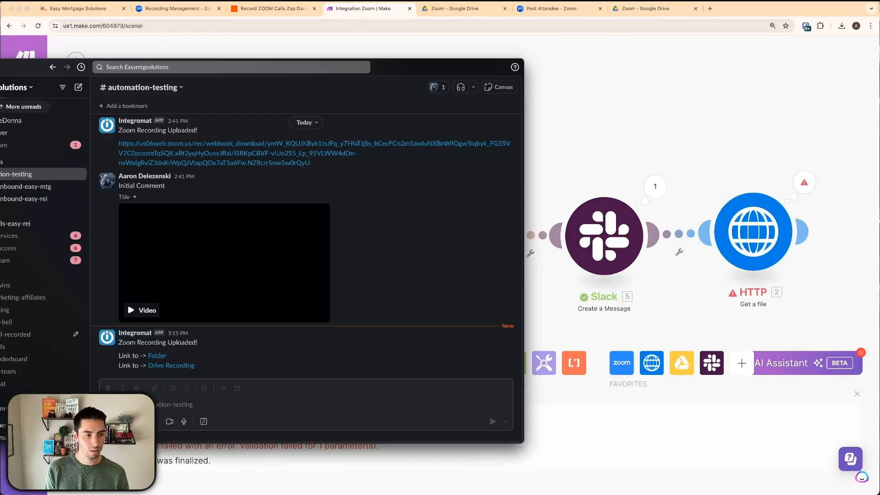
left_click(173, 366)
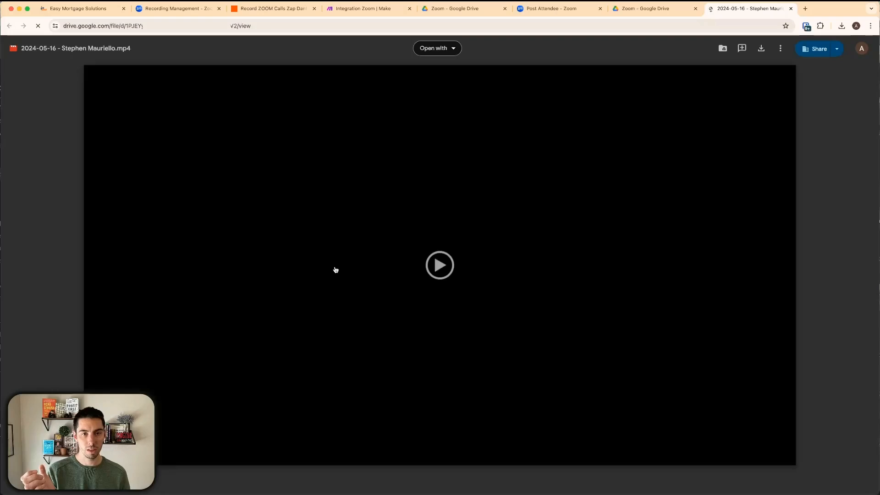
left_click(436, 272)
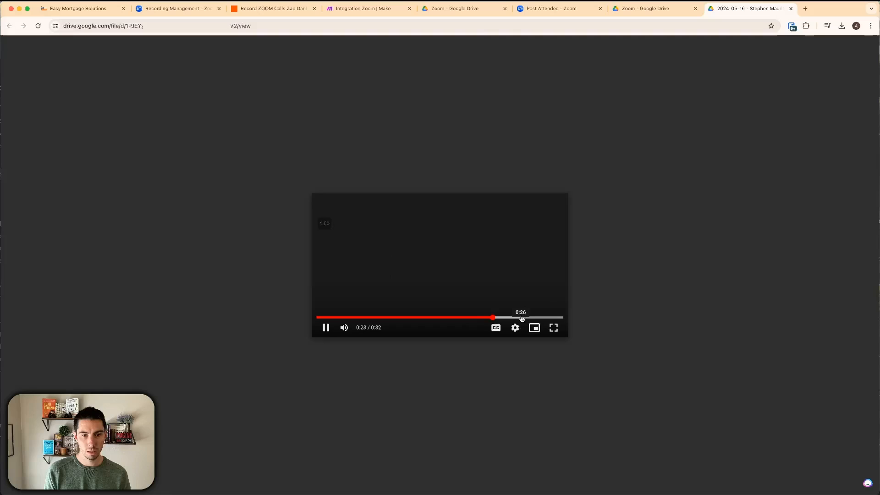
left_click(431, 318)
left_click(400, 317)
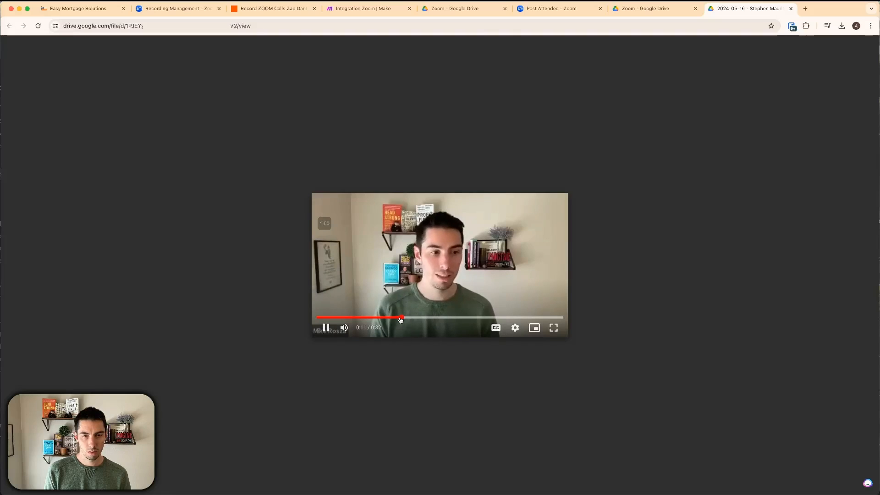
Back in Make, unlink the Slack Create a Message module from Google Drive and HTTP and move it above the chain
left_click(362, 8)
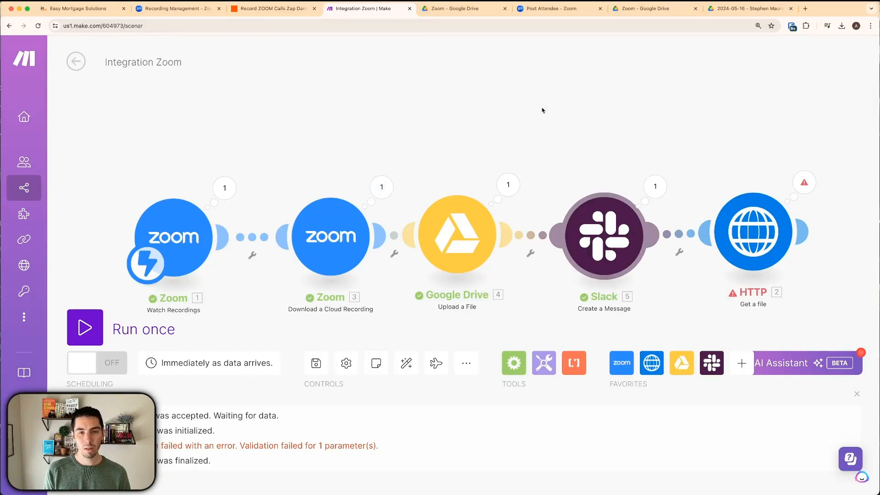
left_click(0, 394)
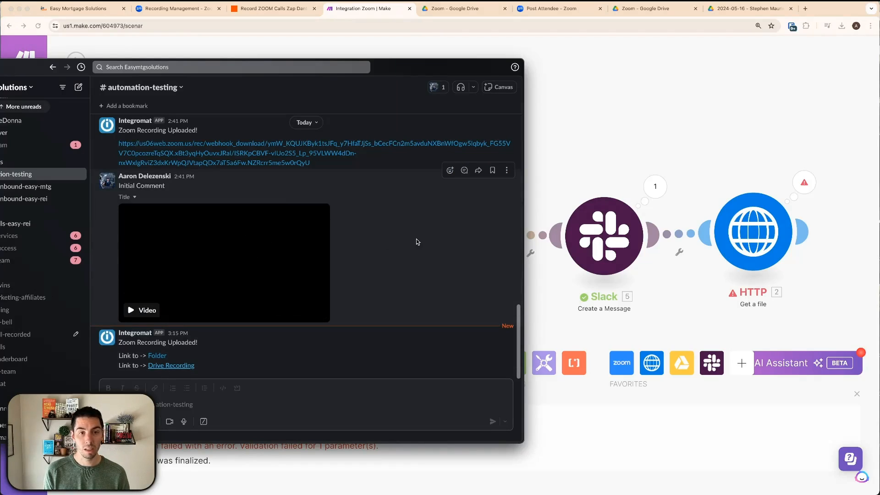
left_click(561, 146)
left_click_drag(562, 145, 466, 122)
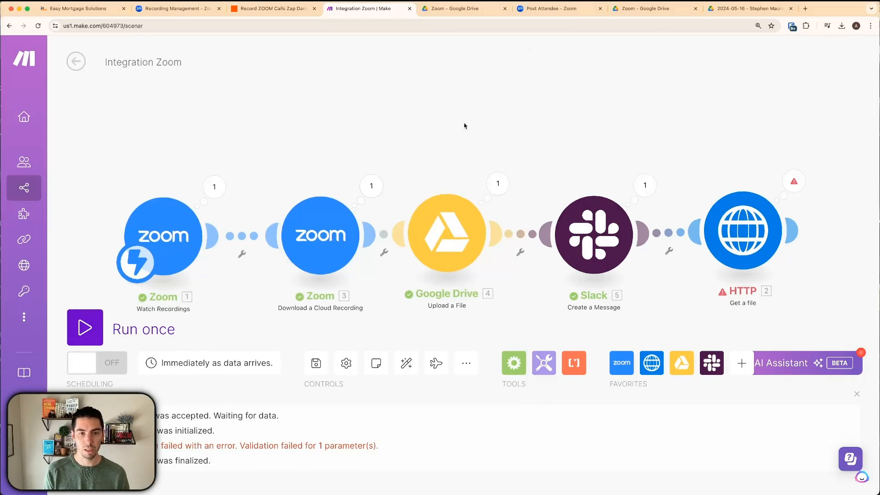
left_click_drag(659, 225, 793, 223)
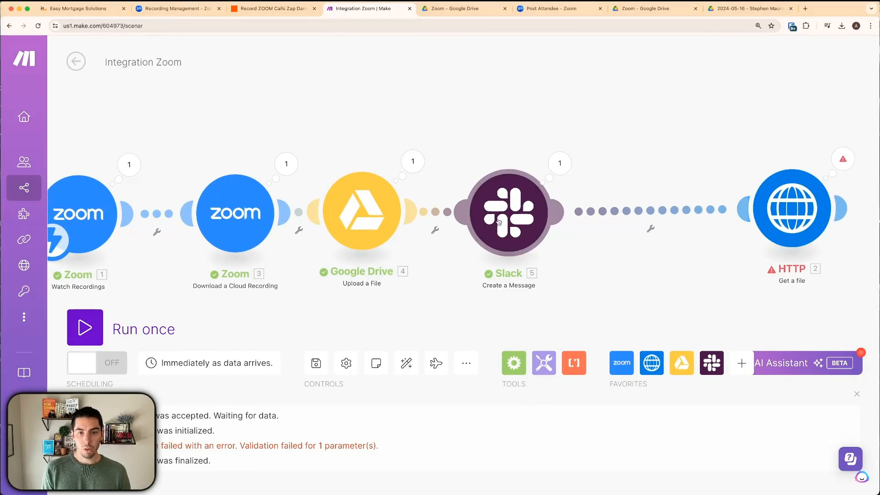
right_click(450, 215)
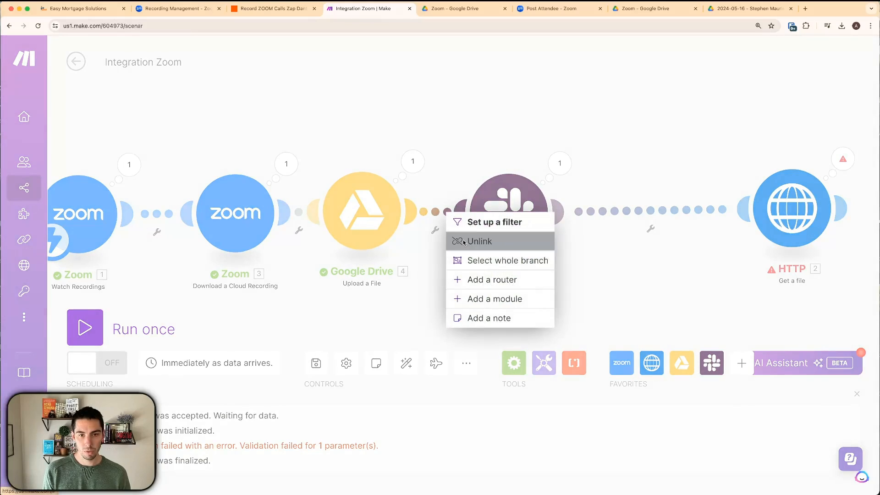
left_click(464, 241)
right_click(616, 212)
left_click(642, 253)
scroll(601, 261, "down", 3)
left_click_drag(536, 166, 527, 83)
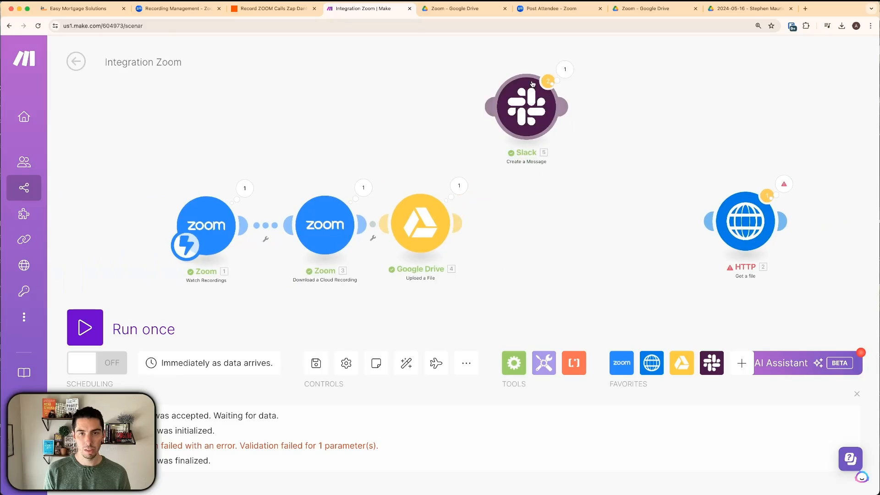
Add a Slack Upload a File module after Google Drive and attach the HTTP module behind it
left_click(703, 359)
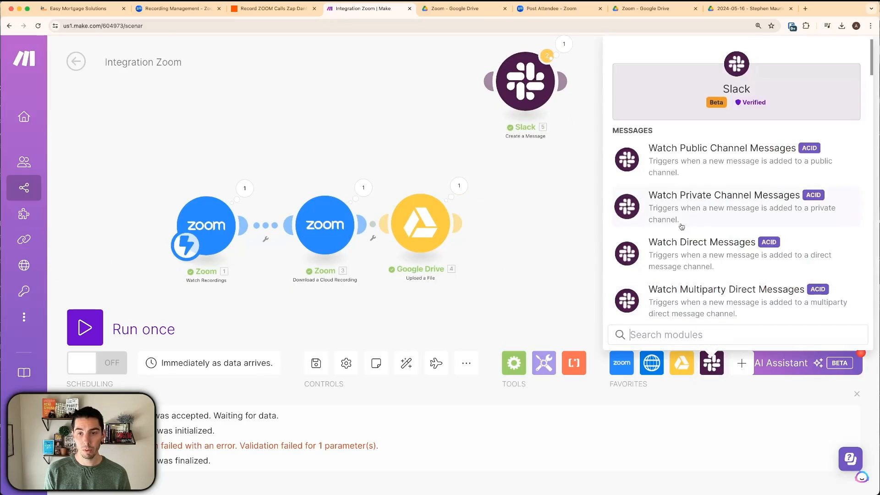
scroll(685, 256, "down", 10)
scroll(687, 257, "down", 3)
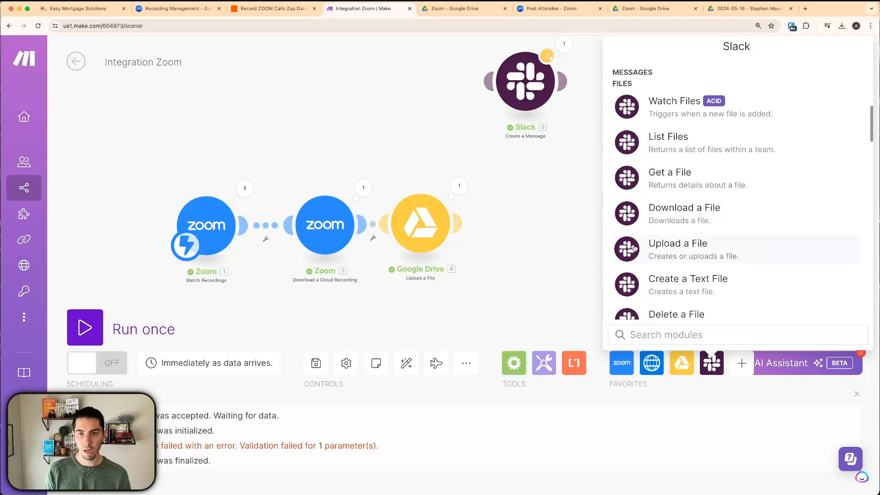
left_click(633, 249)
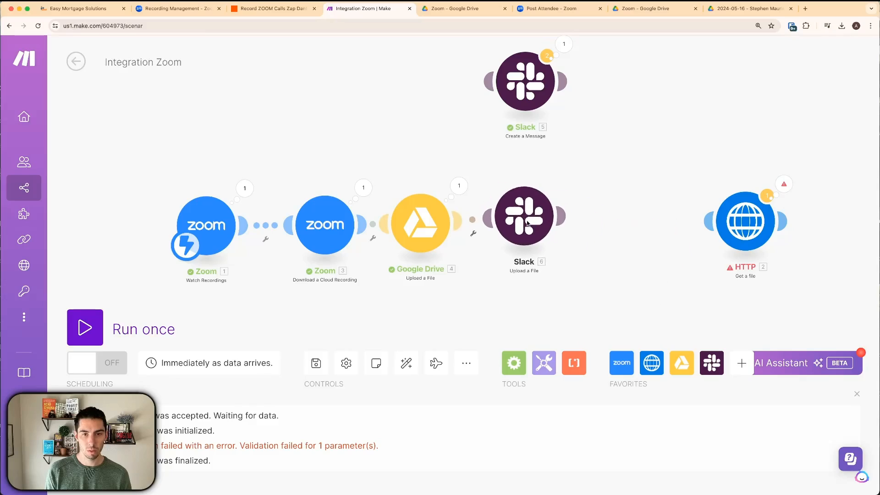
left_click_drag(724, 221, 628, 220)
Create and authorize a Slack connection for the Upload a File module, replacing "user" in its name with the account owner's first name
left_click(526, 232)
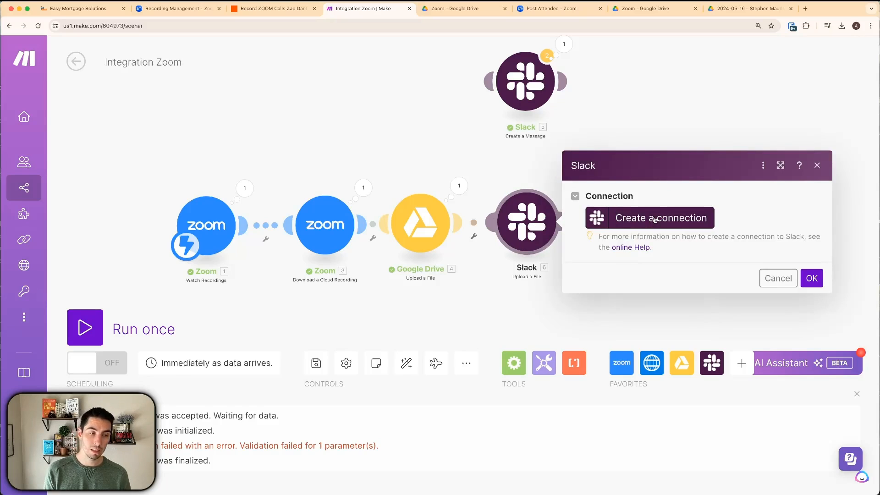
left_click(655, 220)
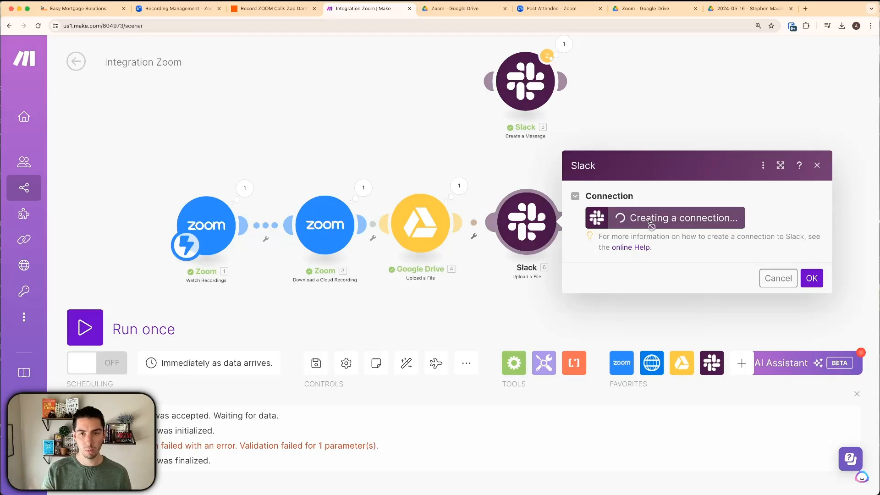
double_click(425, 175)
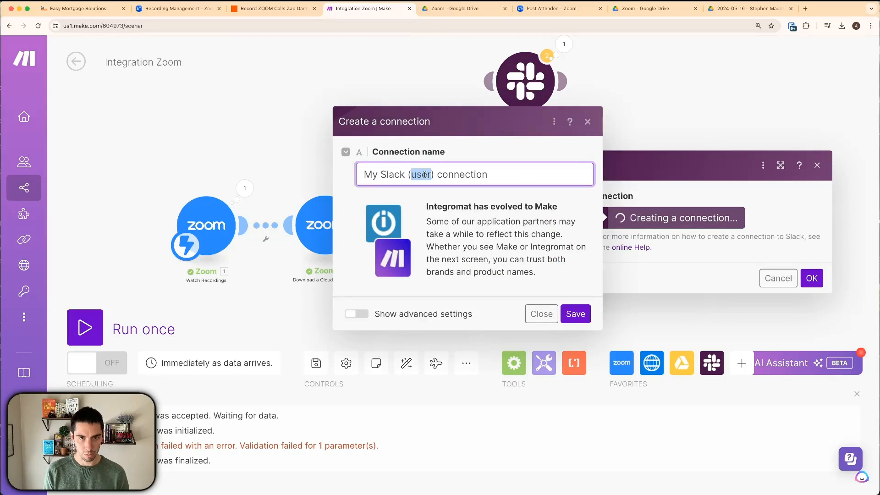
type("Aaron")
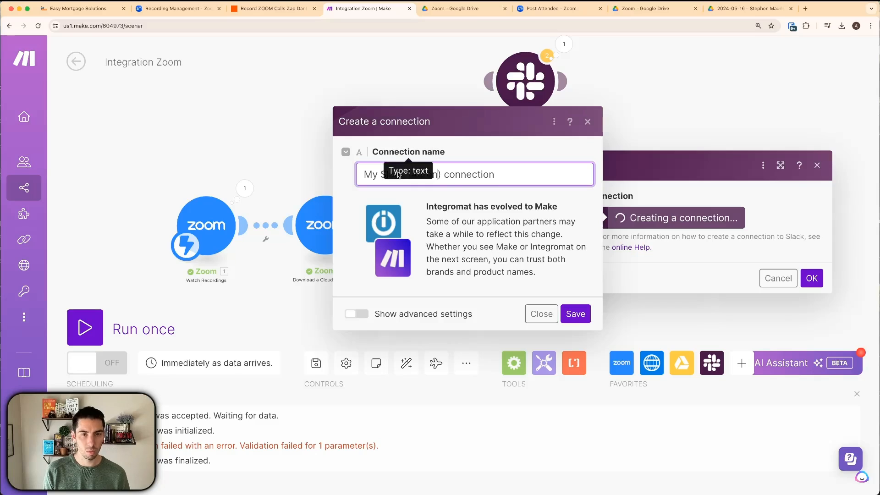
left_click(575, 318)
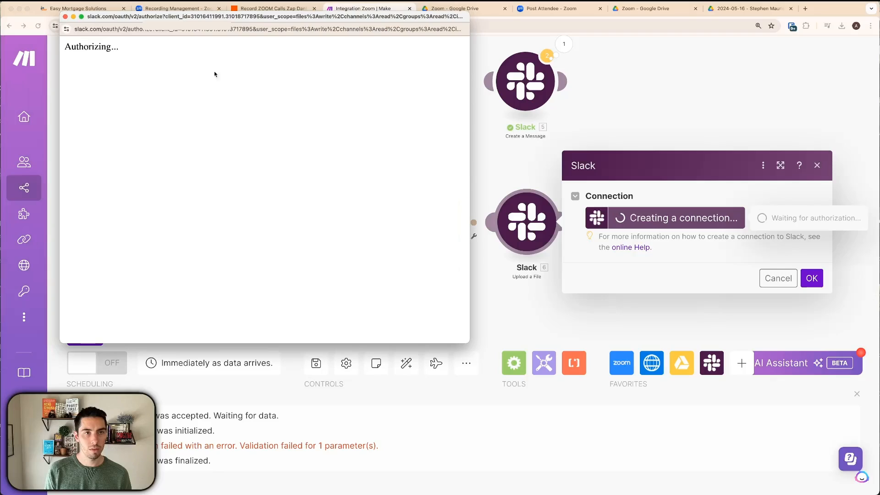
left_click(283, 285)
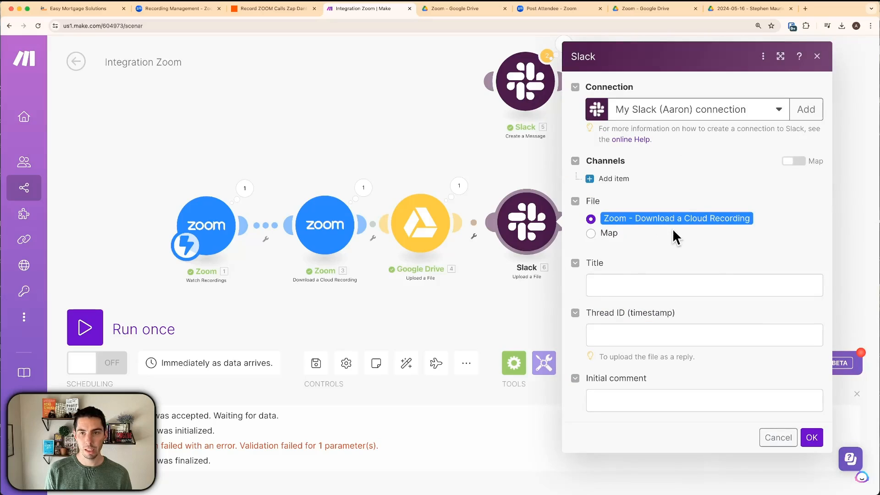
Add the public channel automation-testing to the upload module and start its initial comment with "Zoom"
left_click(602, 179)
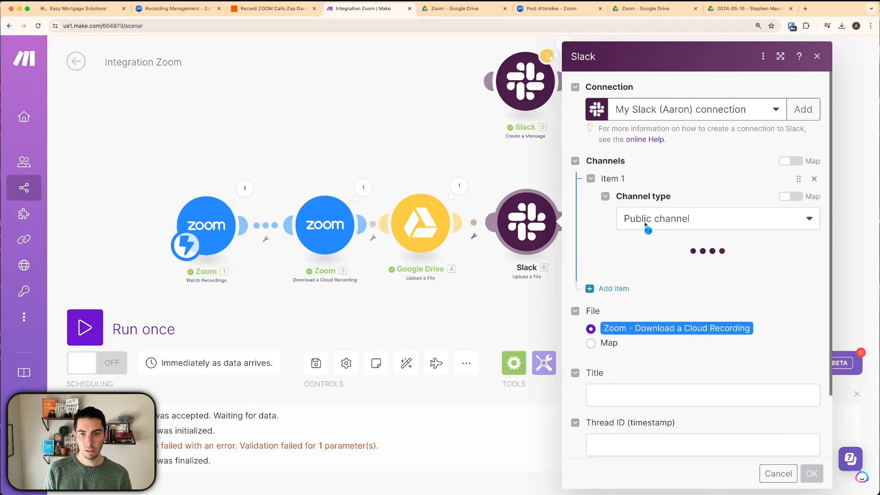
left_click(624, 312)
scroll(599, 340, "down", 5)
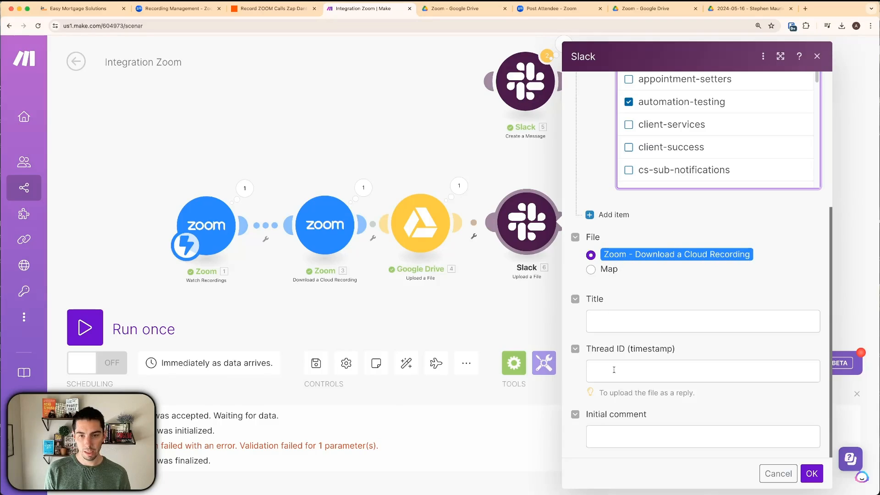
left_click(608, 436)
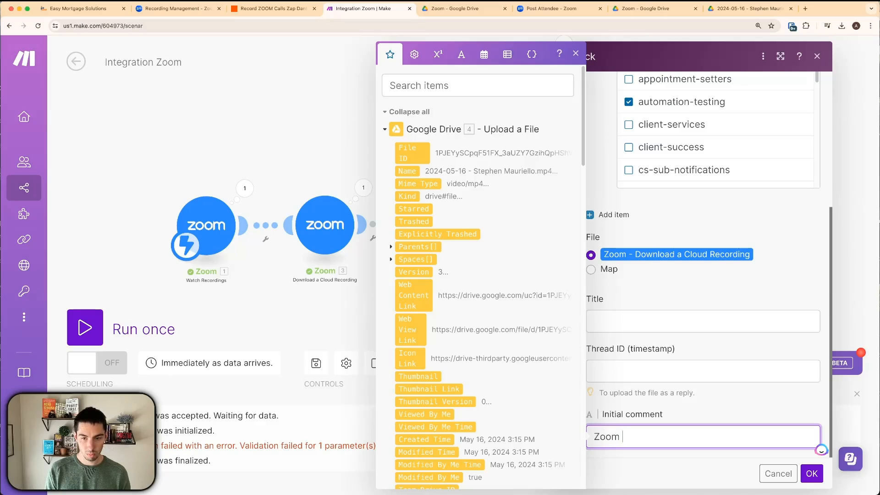
left_click(312, 320)
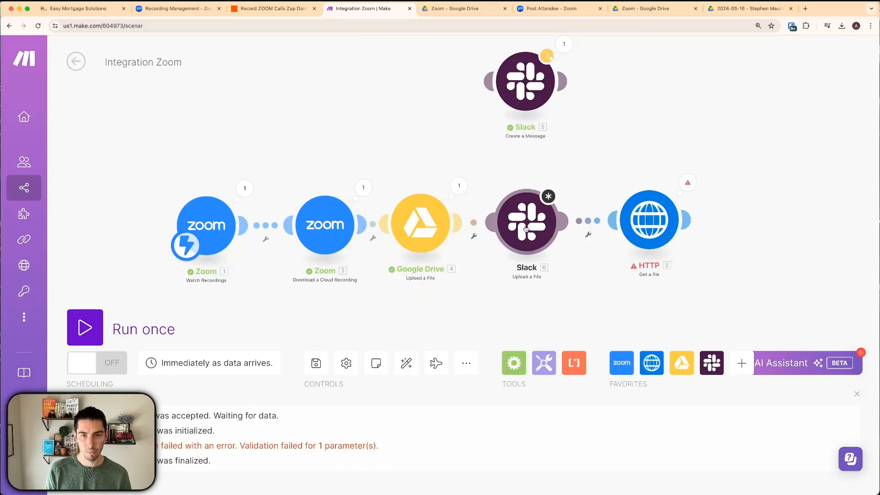
Copy the message text from the Slack Create a Message module, linking it to HTTP for access and unlinking it again
left_click_drag(486, 90, 642, 206)
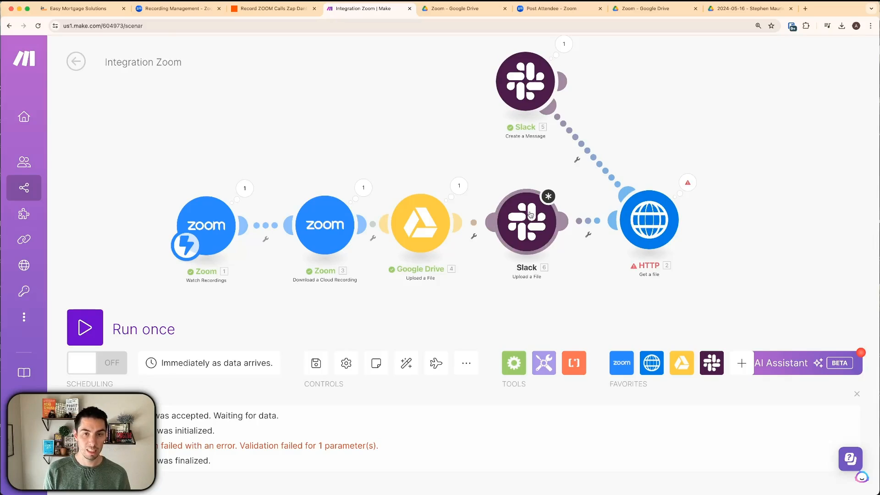
left_click(521, 84)
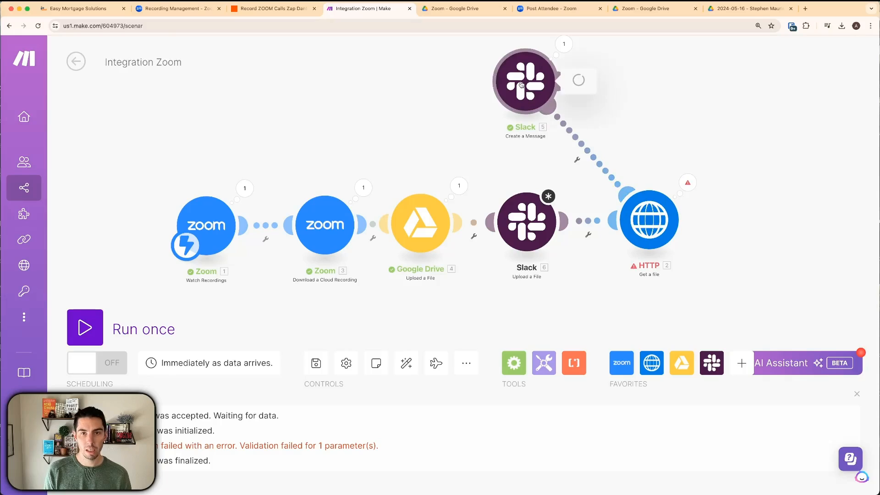
left_click_drag(807, 408, 597, 339)
left_click(330, 147)
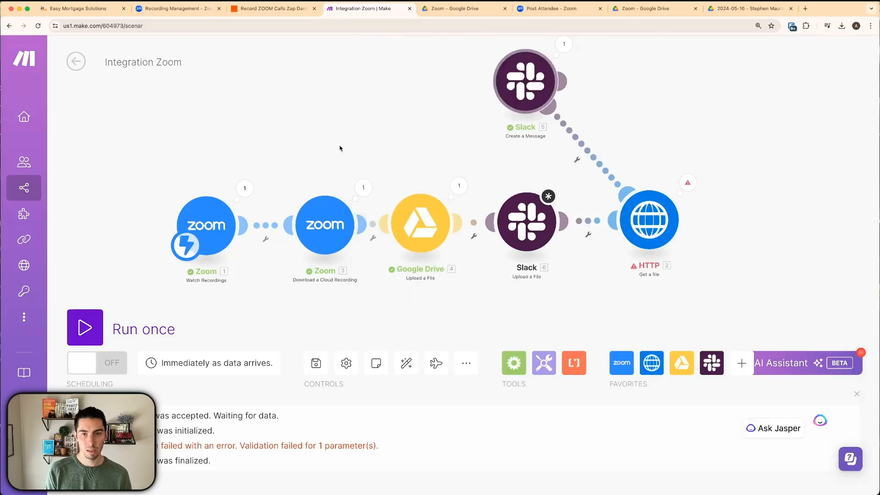
right_click(594, 155)
left_click(625, 183)
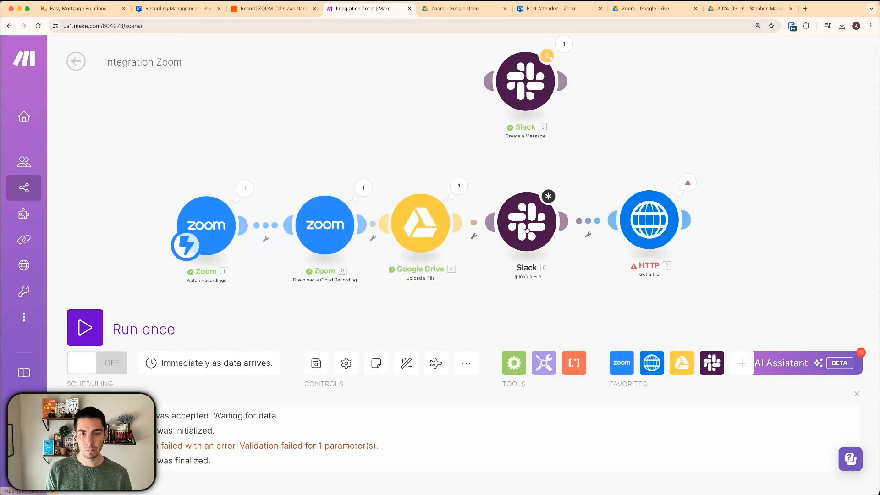
Replace the upload module's initial comment with the copied "Zoom Recording Uploaded!" text and its Folder and Drive Recording links, and save the settings
left_click(532, 241)
scroll(623, 317, "down", 10)
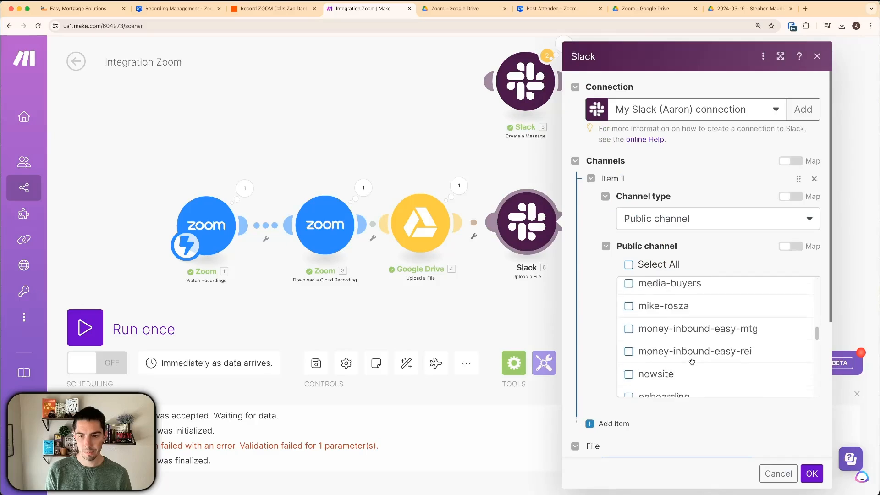
left_click(608, 435)
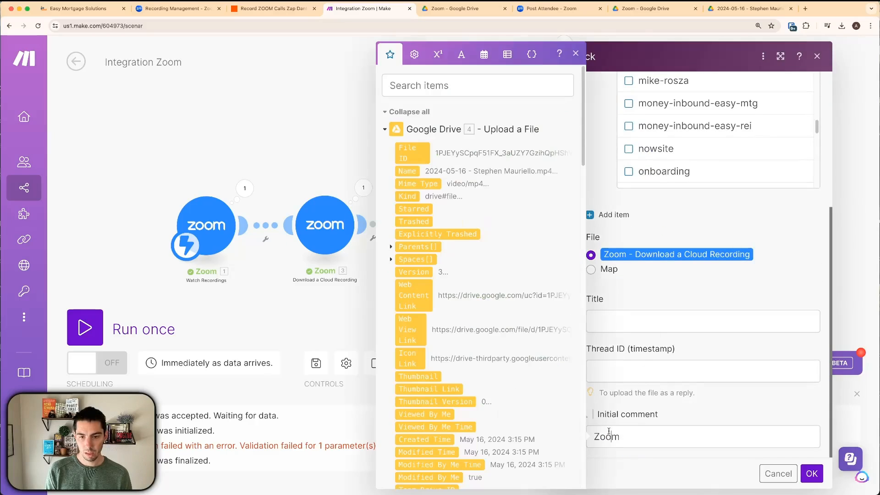
scroll(734, 426, "down", 1)
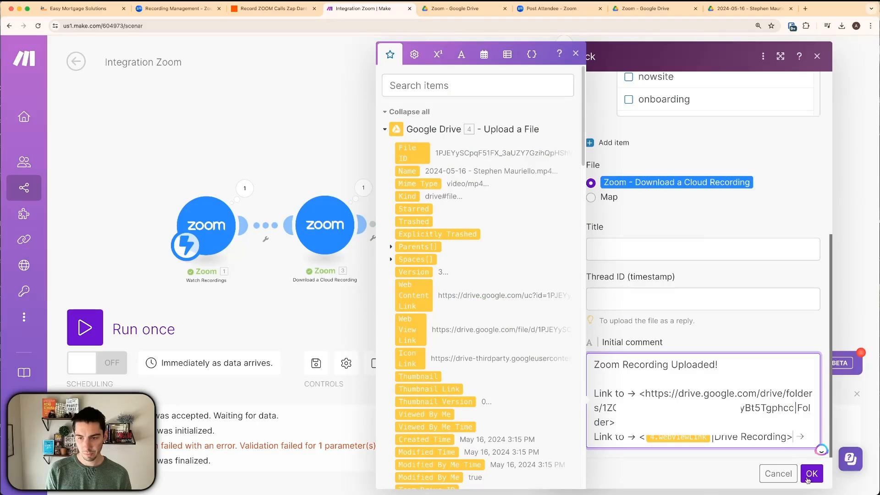
left_click(809, 473)
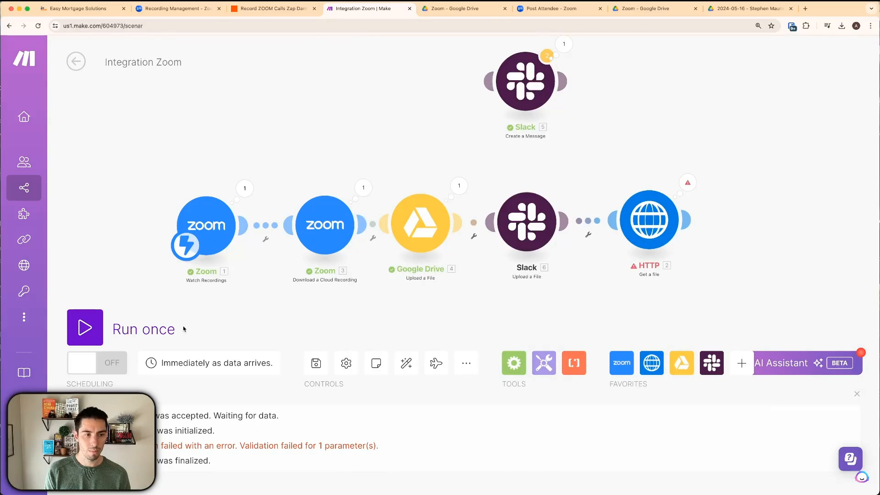
Run the scenario once, play the uploaded recording in Slack's automation-testing channel, and return to Make
left_click(93, 335)
left_click(339, 373)
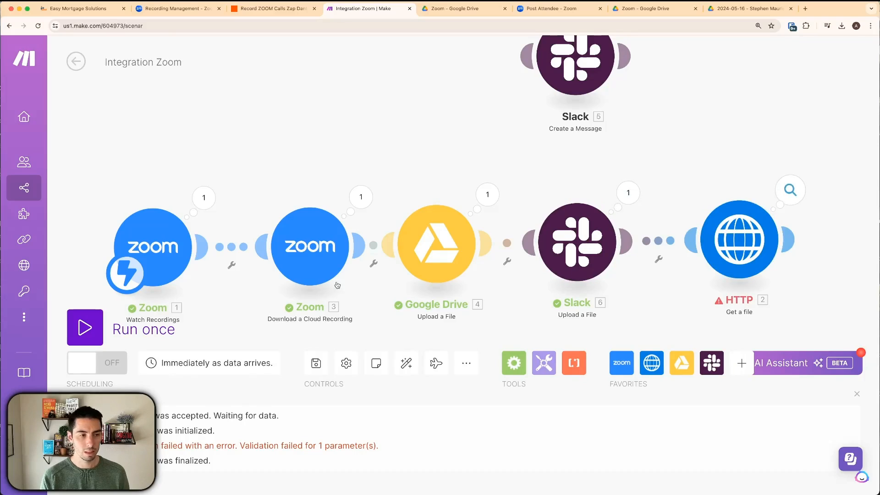
key("super+Tab")
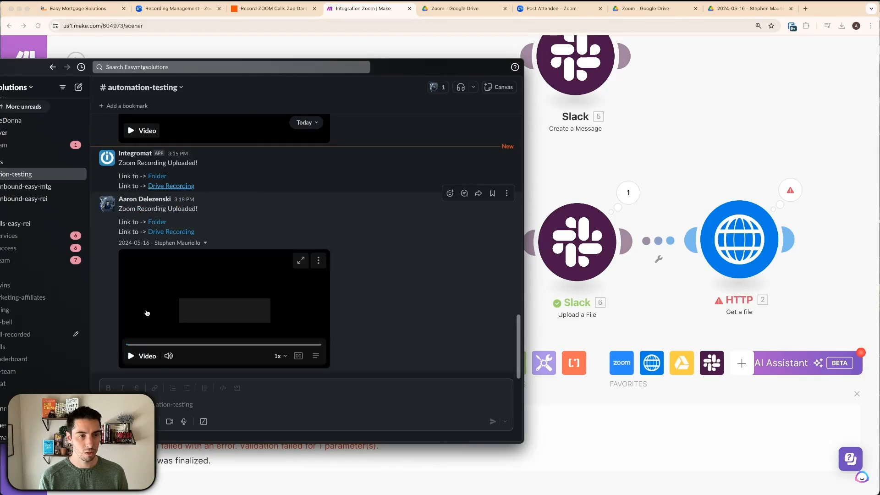
left_click(133, 358)
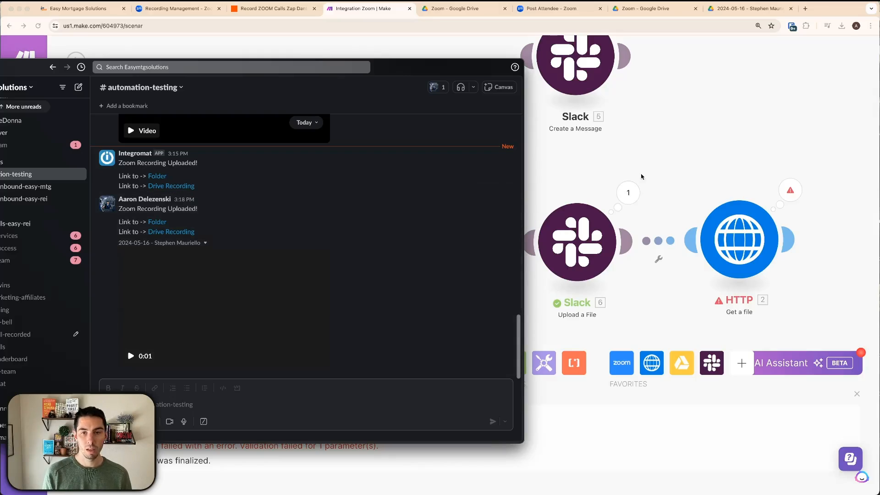
left_click(681, 150)
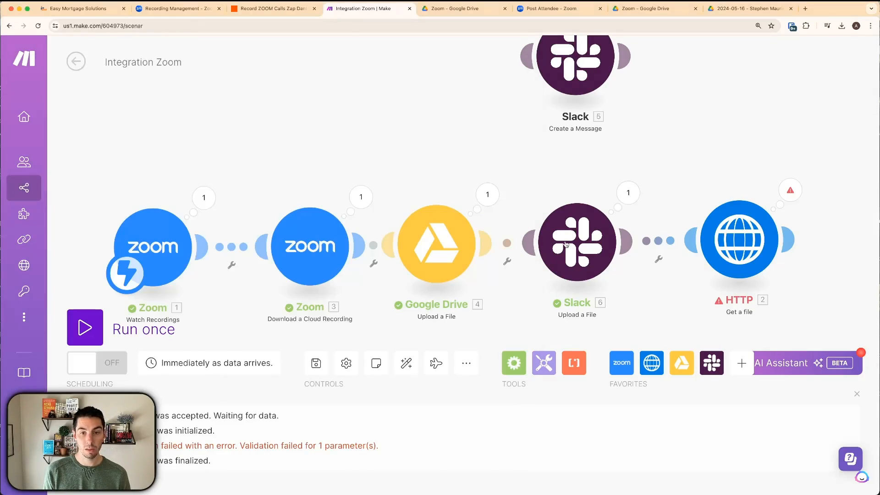
Reposition the unlinked Slack Create a Message module and move the HTTP module farther from the Slack Upload a File module
scroll(531, 177, "down", 2)
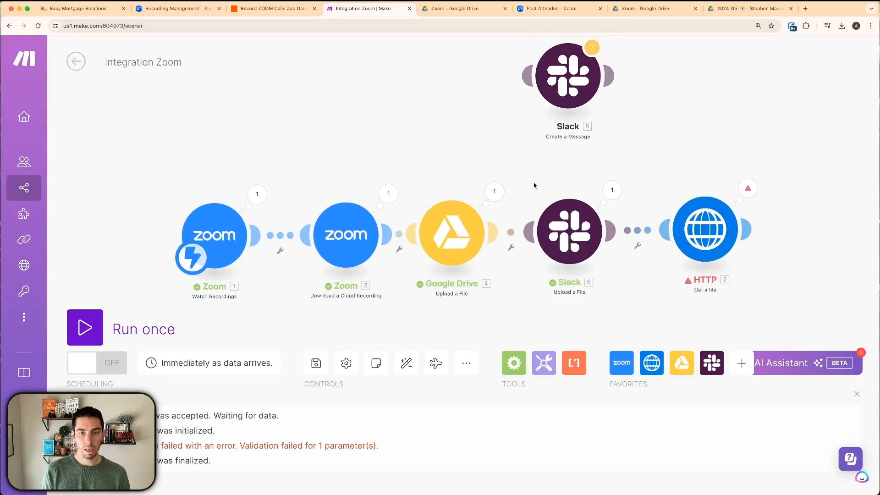
left_click_drag(564, 93, 558, 115)
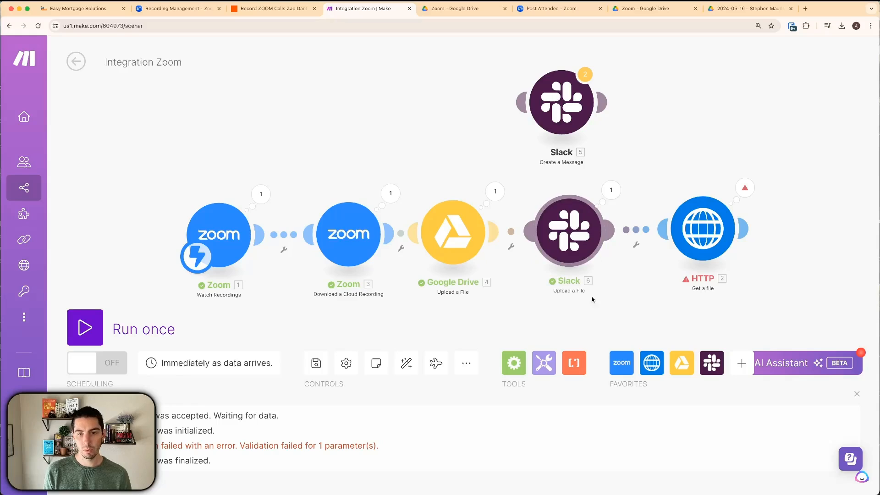
left_click_drag(700, 226, 708, 226)
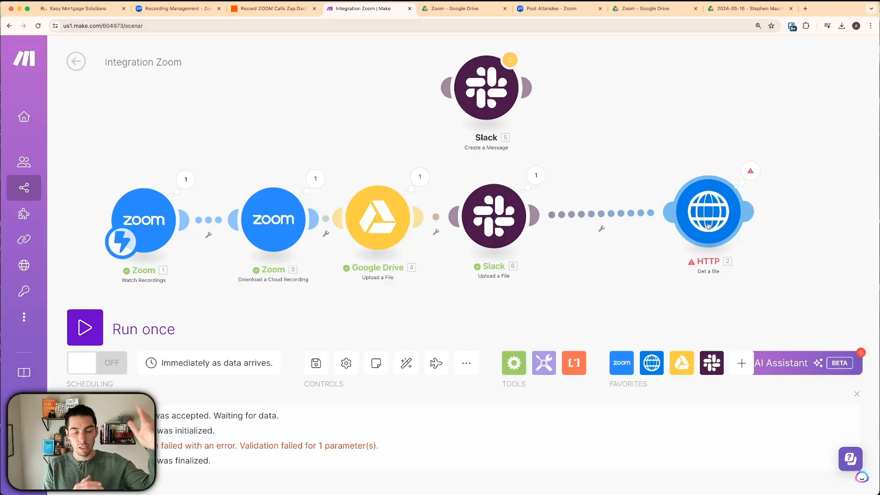
Add a Zoom Delete a Cloud Recording module between the Slack Upload a File and HTTP modules
left_click(622, 363)
scroll(684, 270, "down", 10)
scroll(683, 270, "down", 12)
scroll(666, 178, "up", 2)
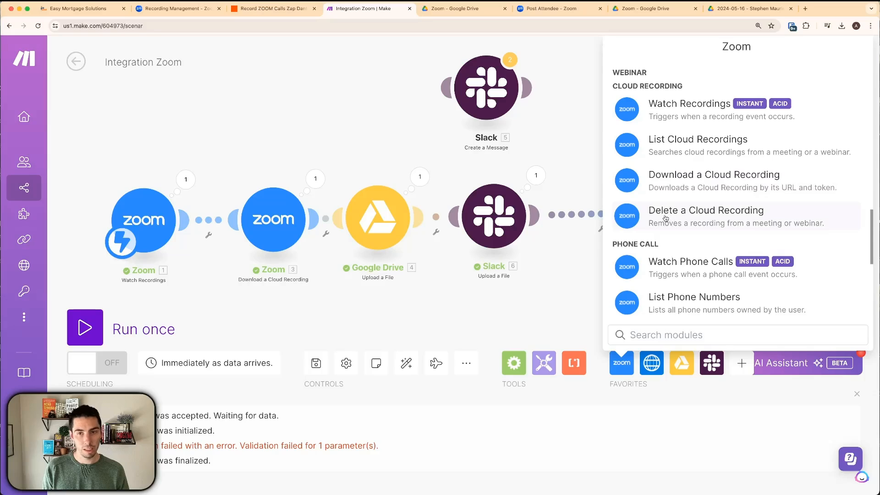
left_click(666, 219)
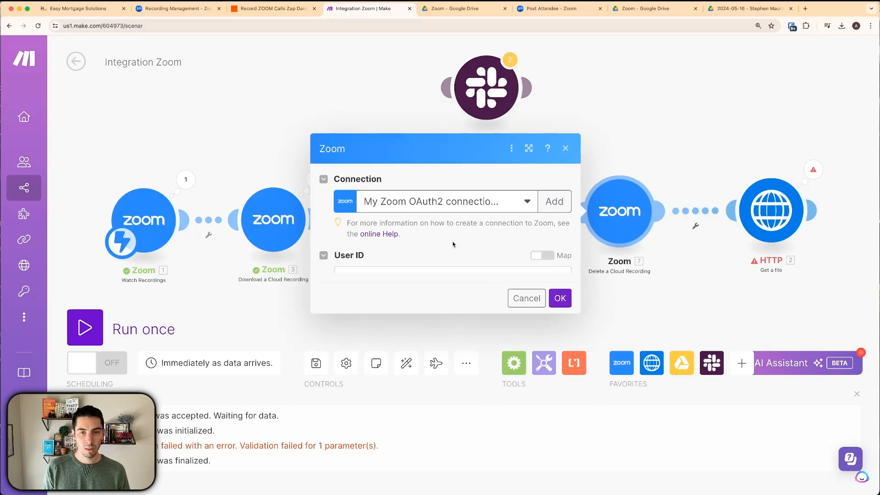
Choose the host's e-mail as the User ID and map Meeting ID to the Watch Recordings Meeting / Webinar ID
left_click(386, 257)
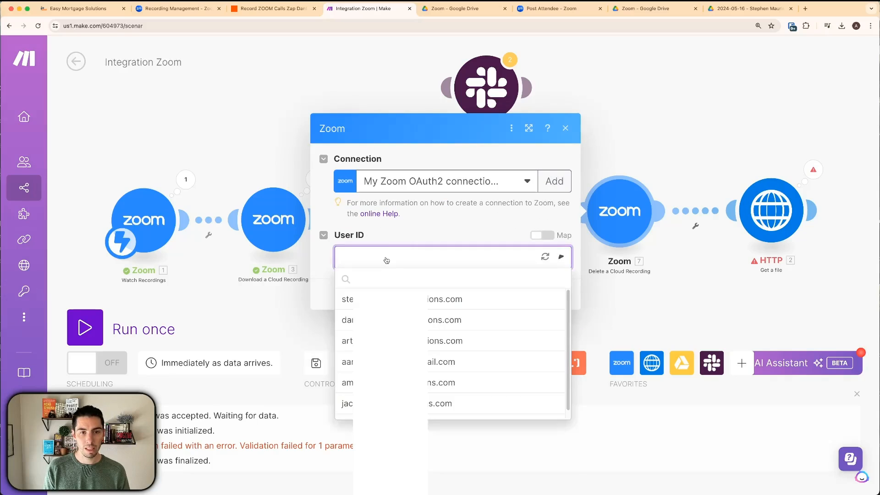
left_click(453, 466)
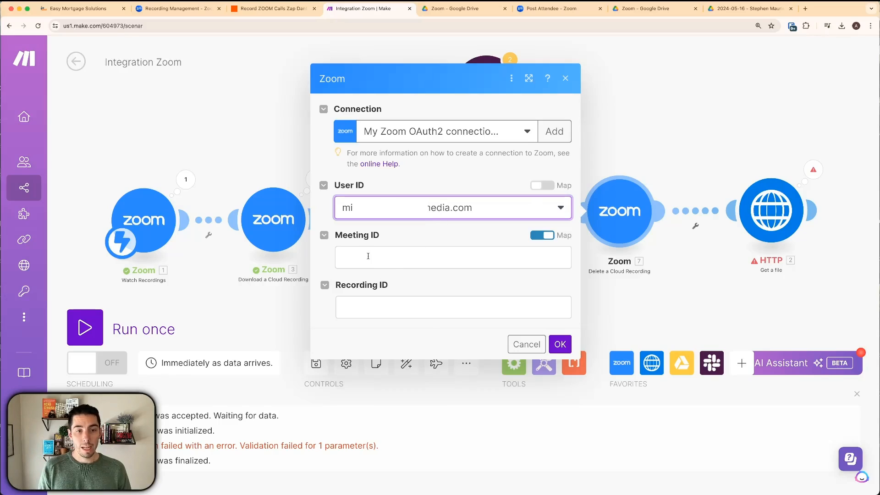
left_click(410, 258)
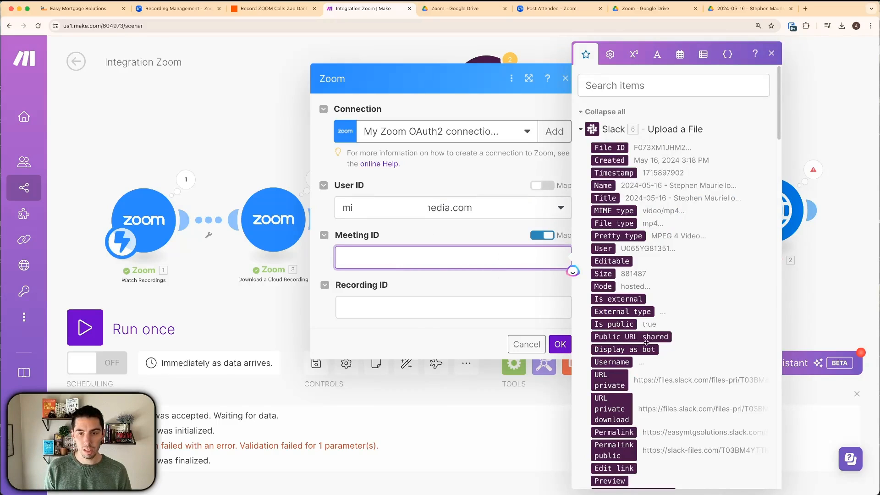
scroll(648, 344, "down", 20)
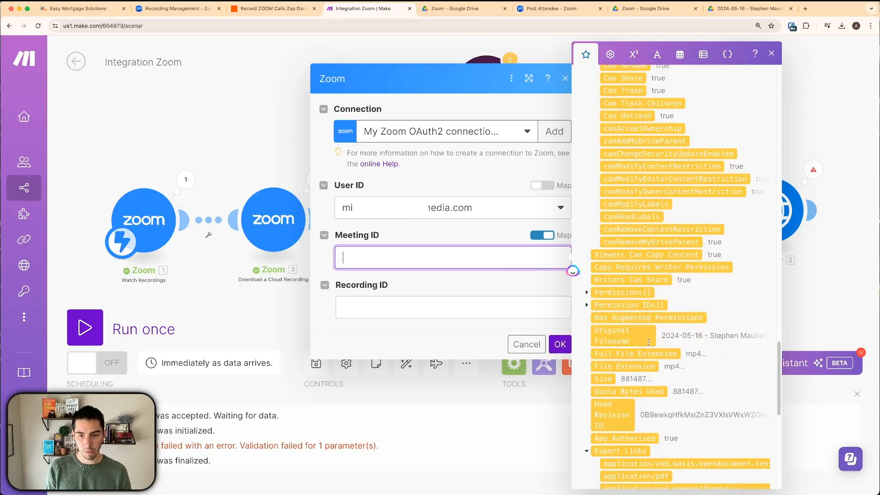
scroll(649, 342, "down", 10)
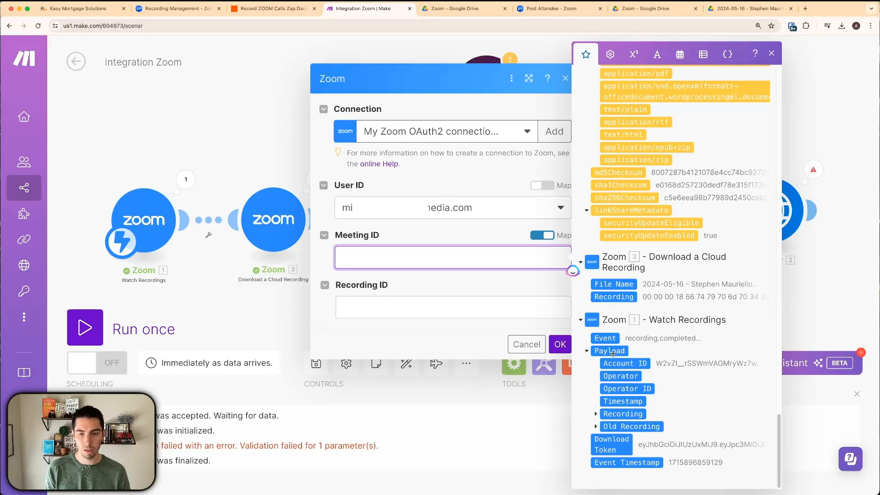
left_click(595, 414)
scroll(620, 244, "down", 5)
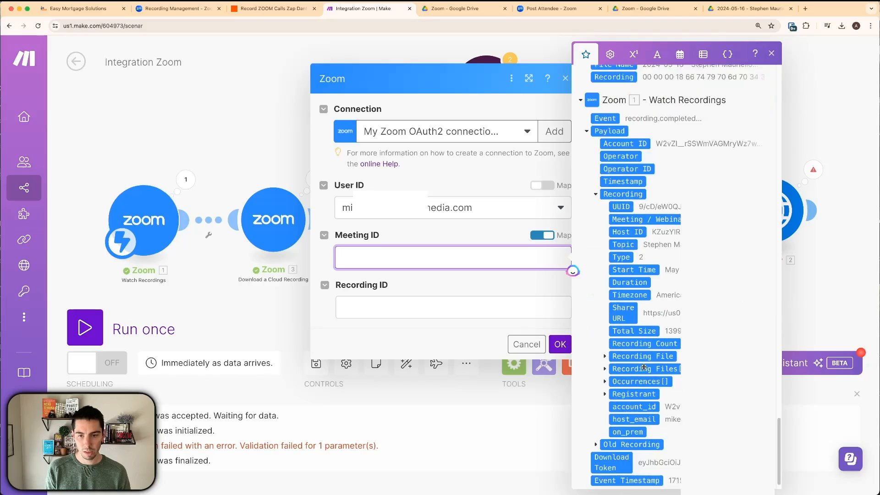
left_click(644, 202)
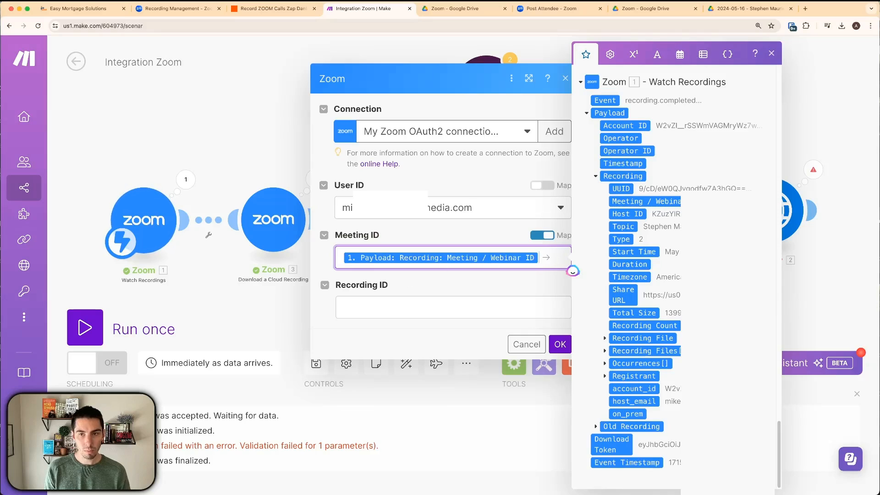
Map the Recording ID to Recording File ID from the Watch Recordings Recording Files[] and save the delete module's settings
left_click(391, 304)
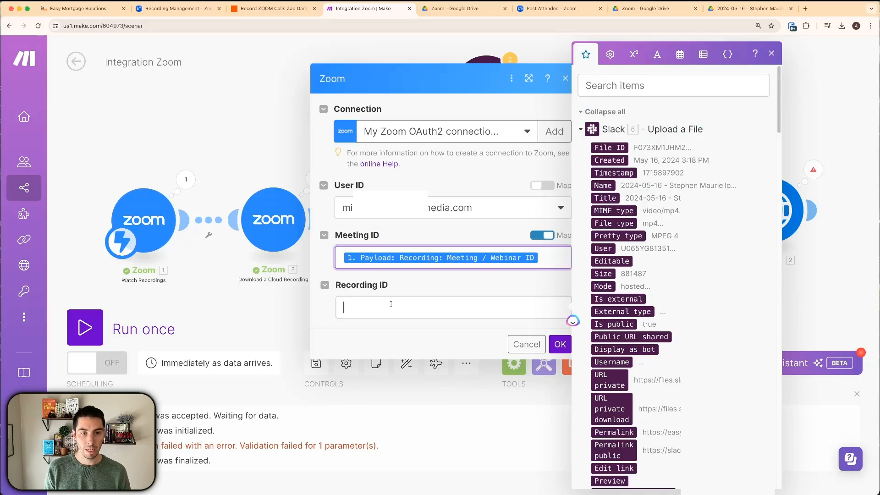
scroll(649, 341, "down", 15)
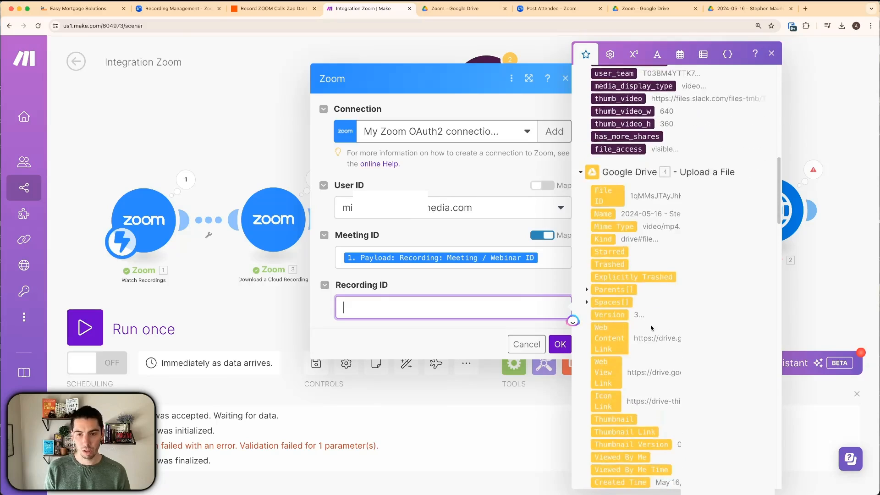
scroll(651, 337, "down", 10)
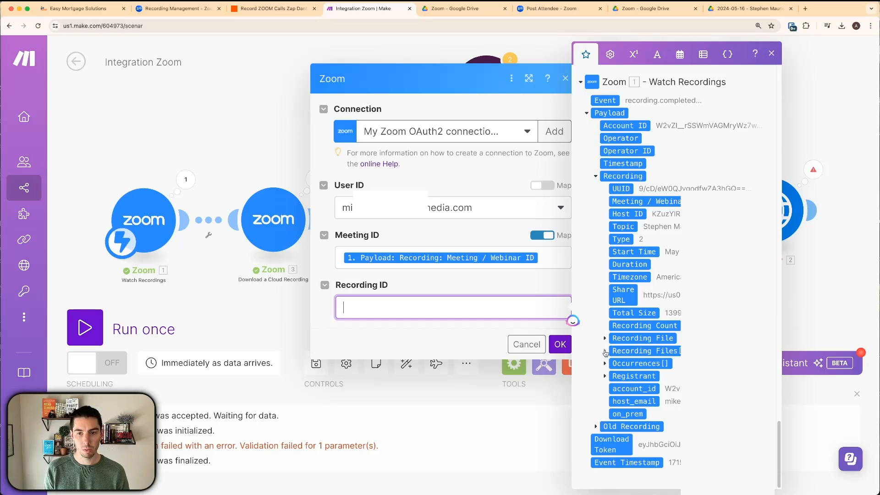
left_click(605, 352)
scroll(607, 296, "down", 3)
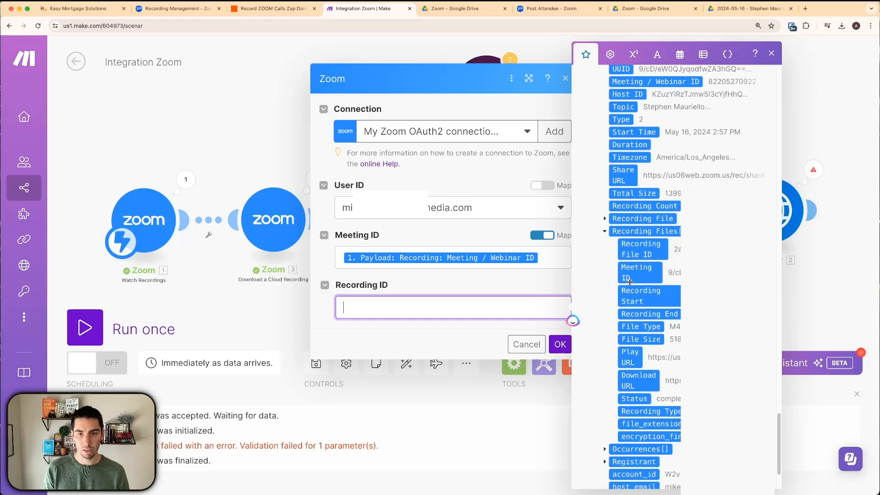
left_click(642, 251)
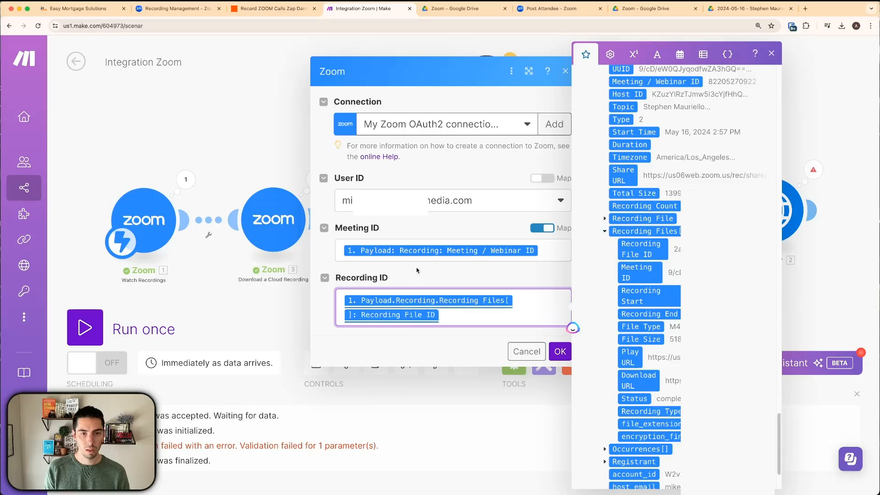
left_click(561, 351)
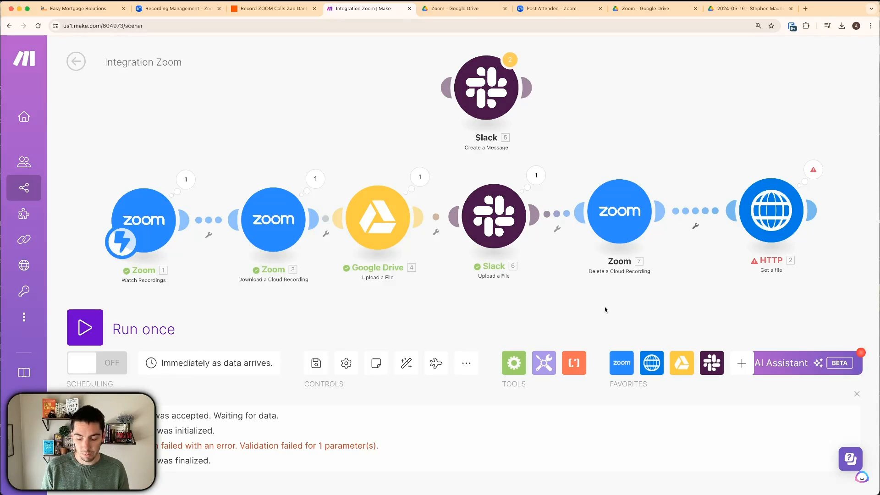
left_click(405, 312)
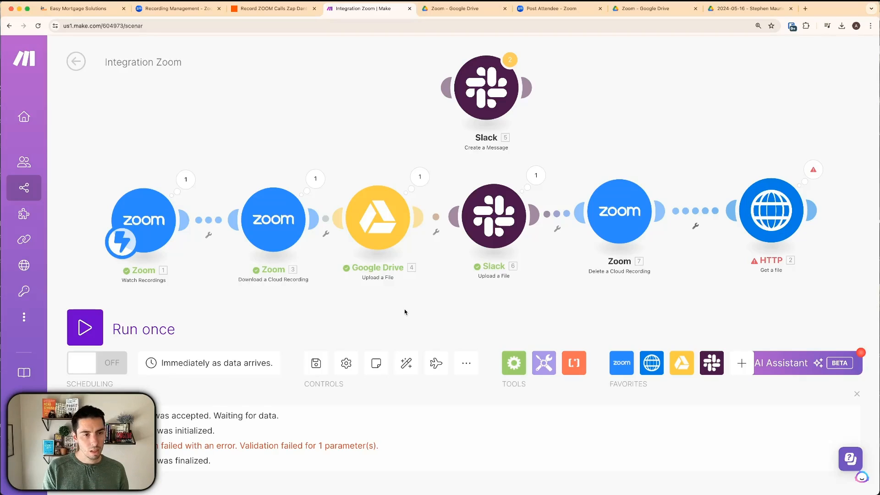
Start a filter between Watch Recordings and Download a Cloud Recording, using the recording's Total Size as the condition field
left_click(209, 221)
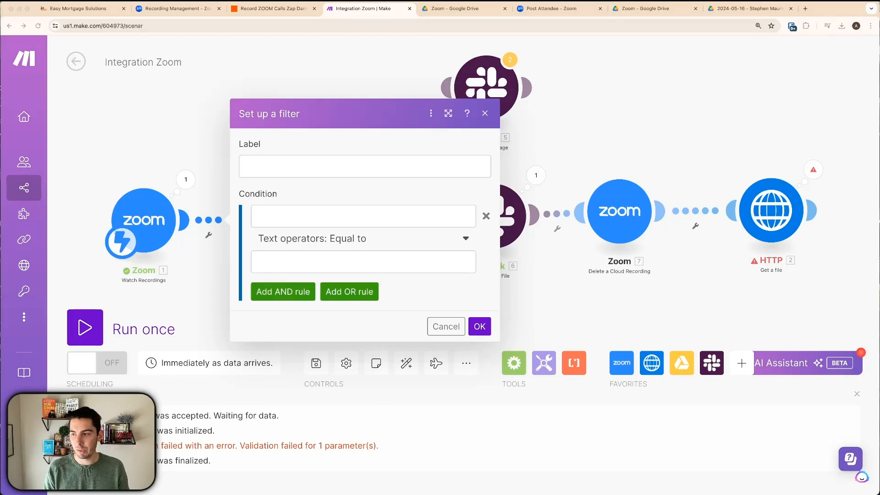
left_click(367, 218)
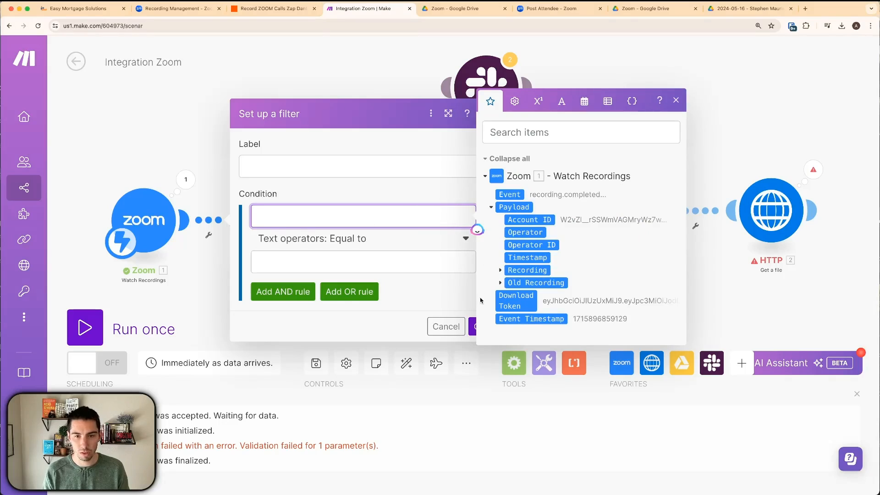
left_click(501, 272)
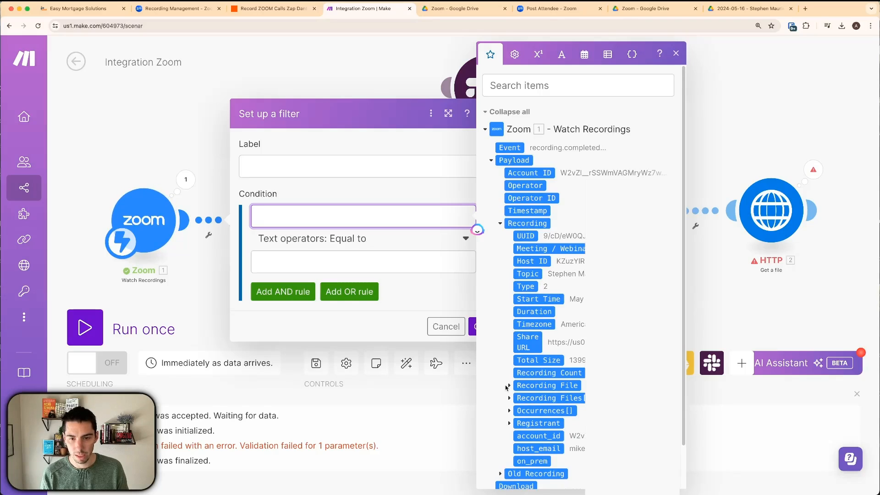
left_click(508, 398)
scroll(504, 366, "down", 5)
scroll(504, 366, "down", 1)
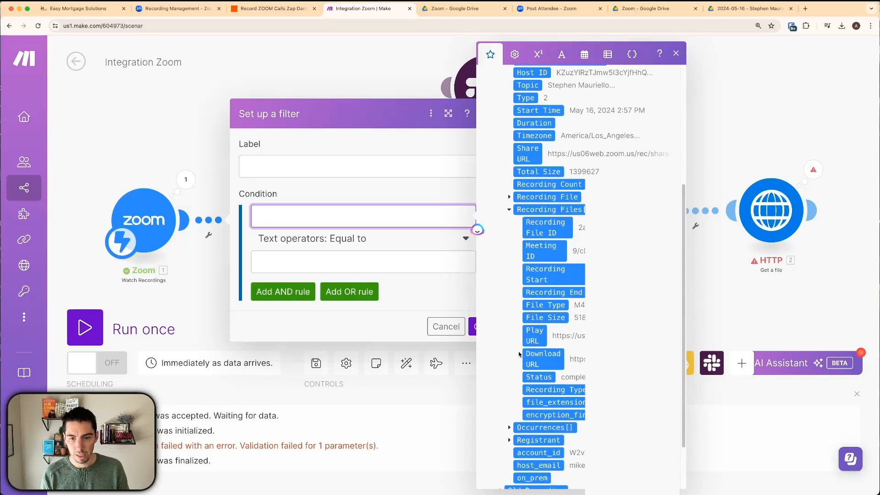
scroll(513, 358, "down", 3)
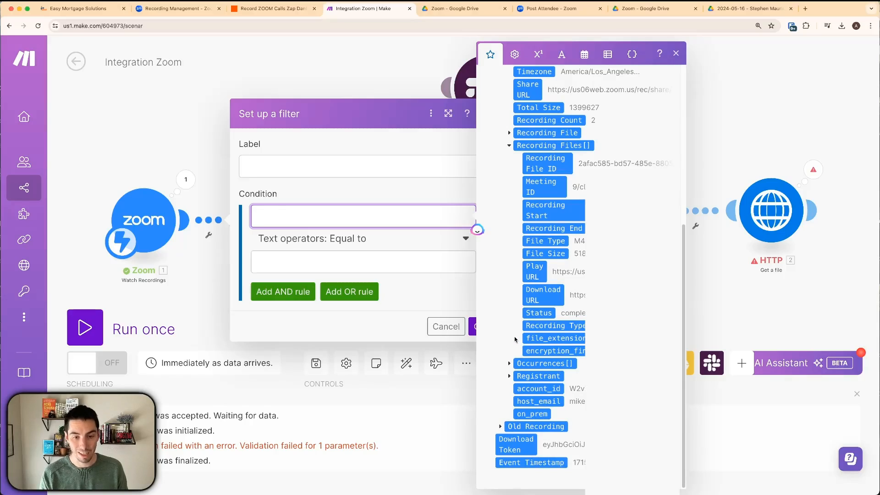
scroll(514, 339, "up", 5)
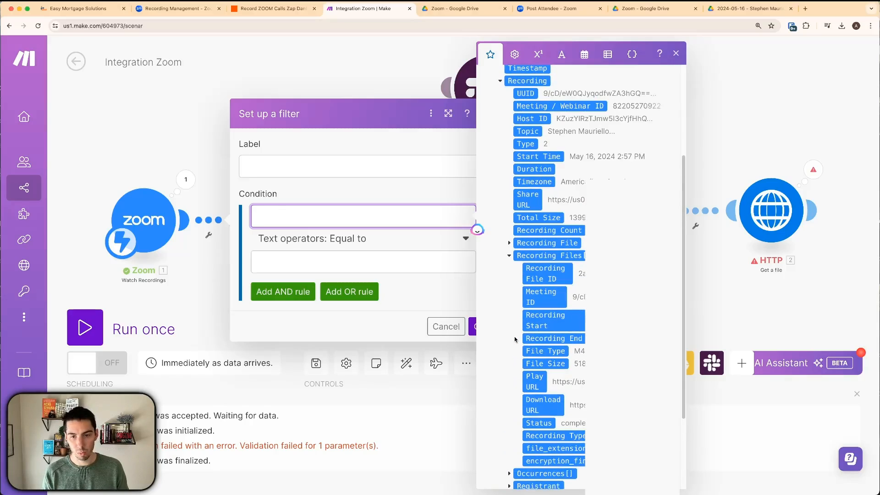
scroll(568, 254, "up", 1)
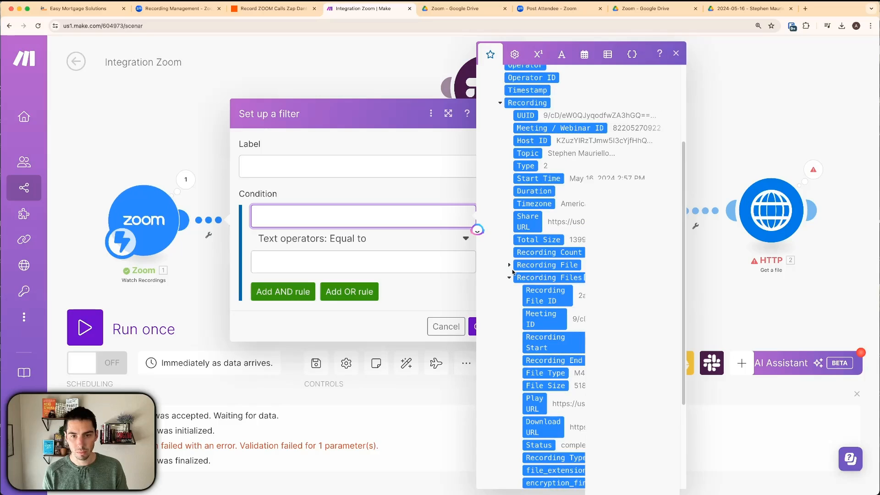
left_click(509, 277)
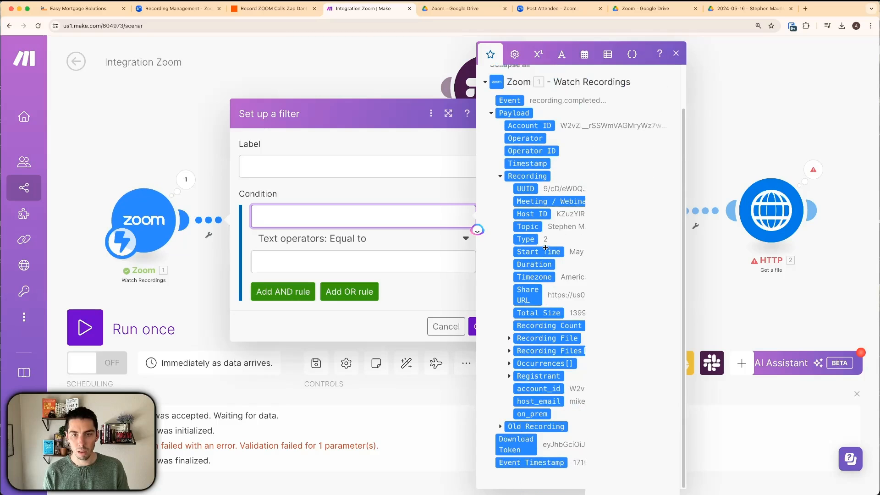
left_click(535, 314)
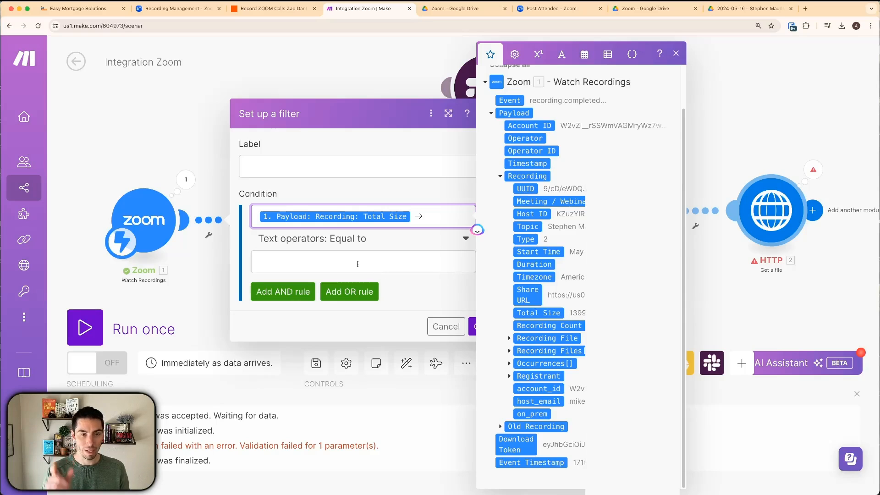
Enter 5 as the filter's comparison value and label the filter "> 5 MB"
left_click(339, 260)
type("5")
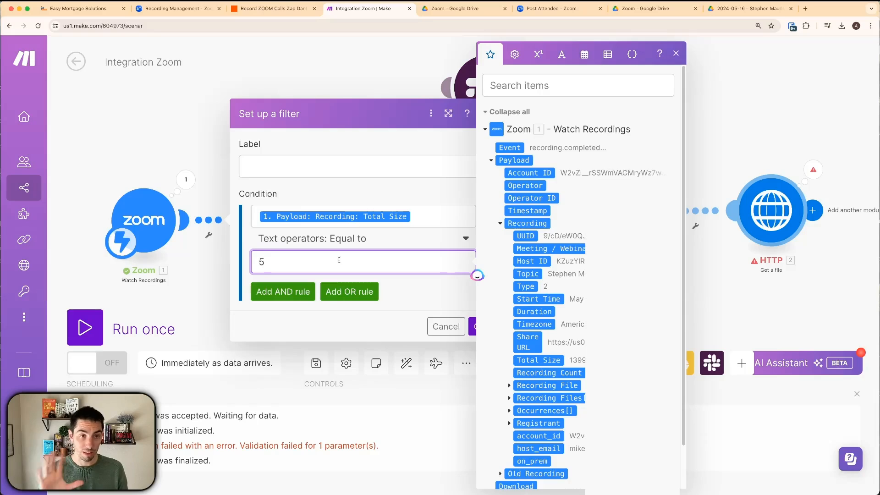
left_click(281, 168)
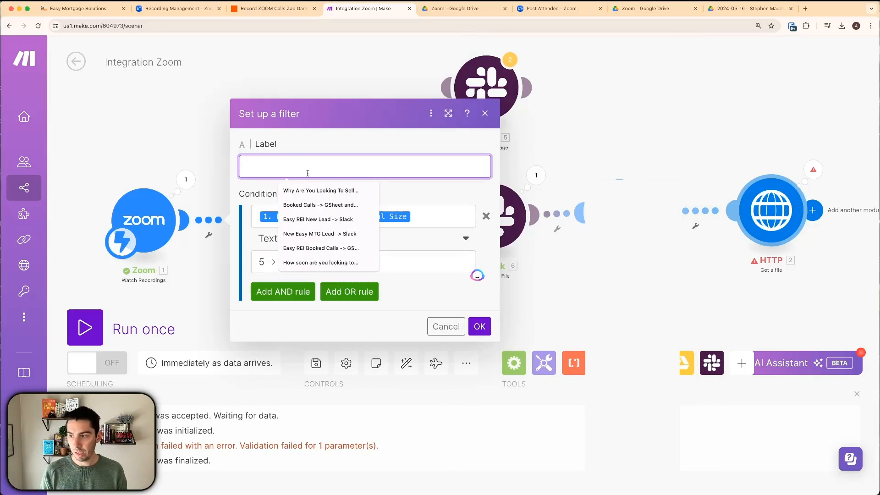
type("> ")
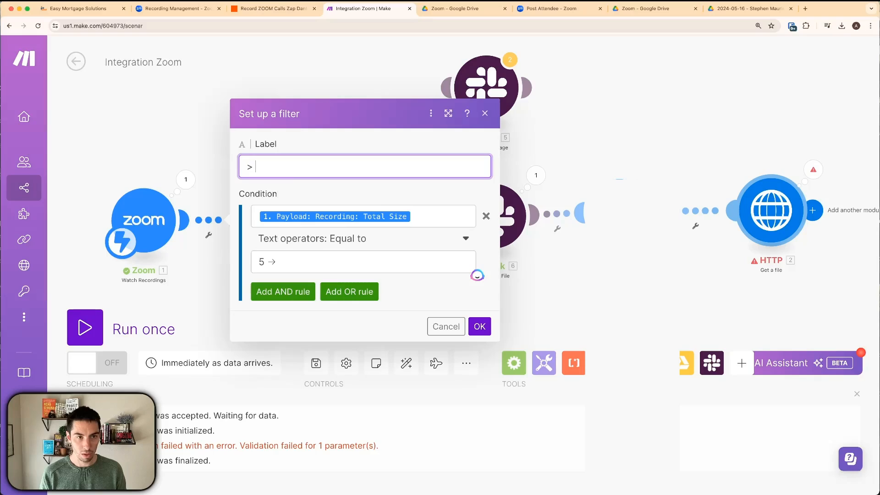
type("5 MB")
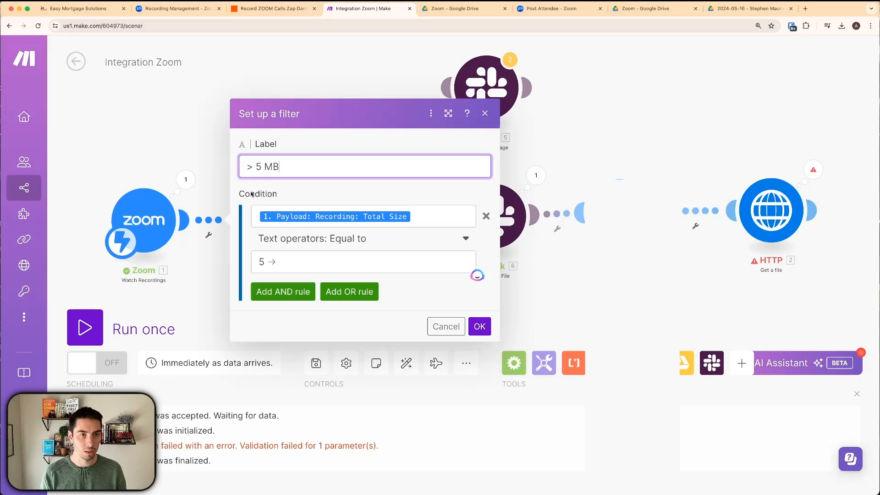
Set the Total Size condition's comparison value to 5000000 and save the filter
left_click(304, 263)
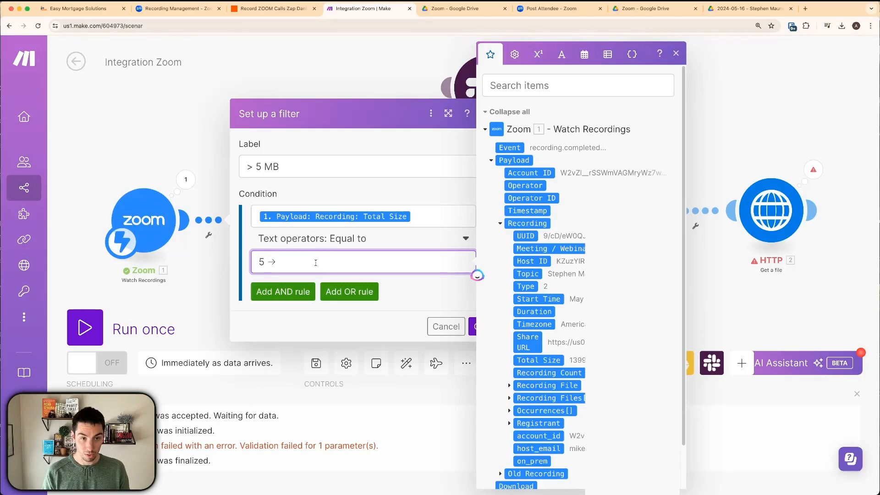
type("000")
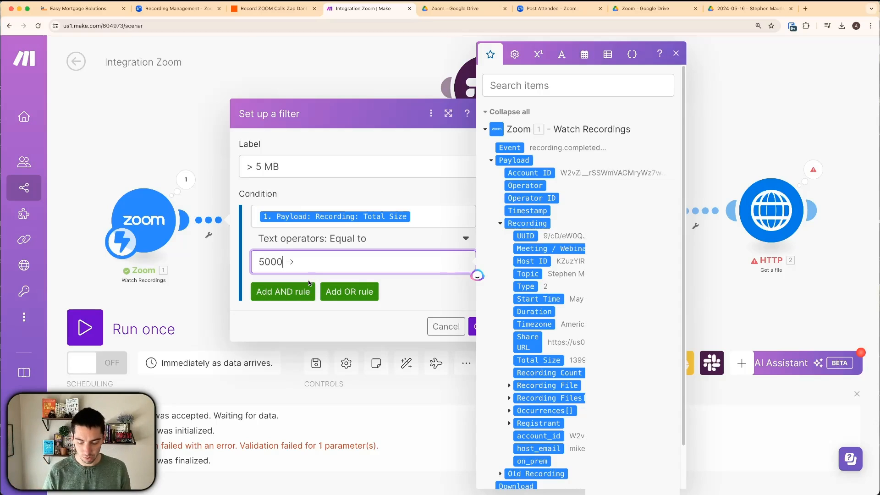
type("000")
left_click(293, 268)
left_click_drag(301, 261, 267, 261)
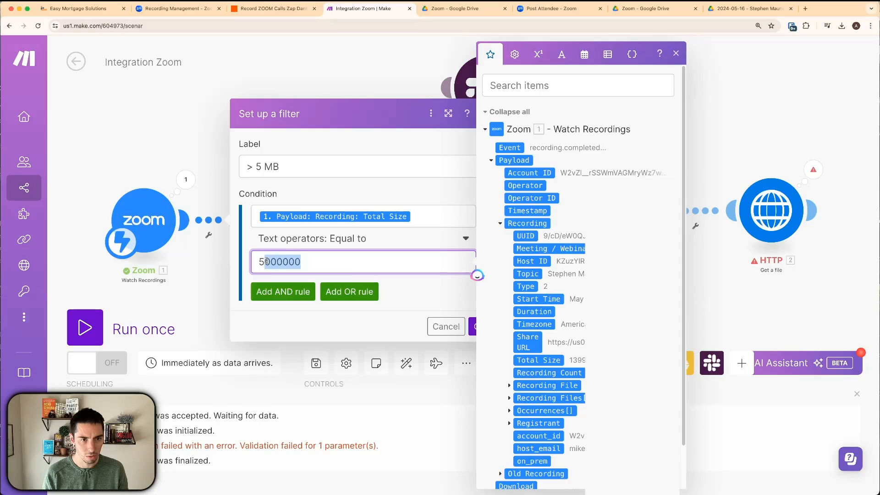
key("BackSpace")
type("000")
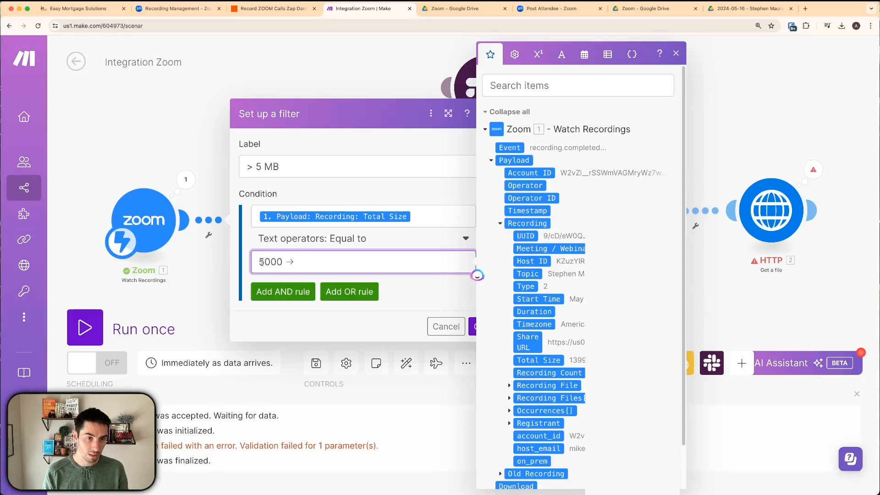
type("000")
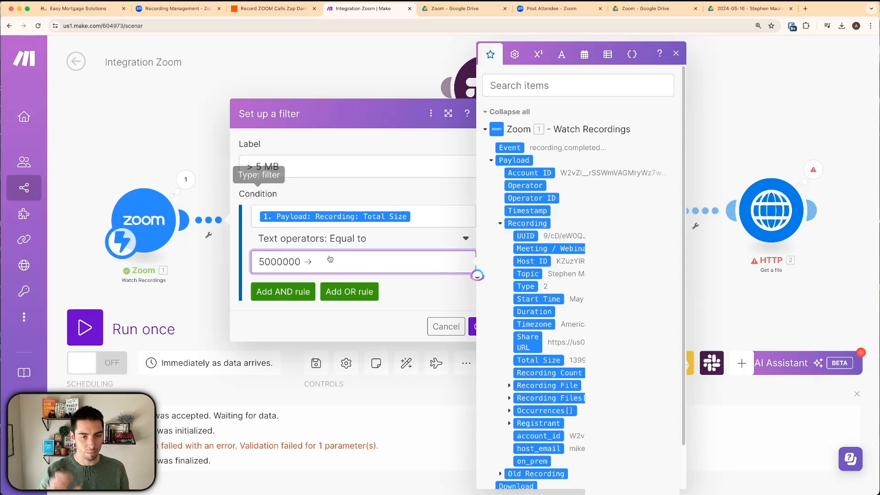
left_click(366, 323)
left_click(479, 326)
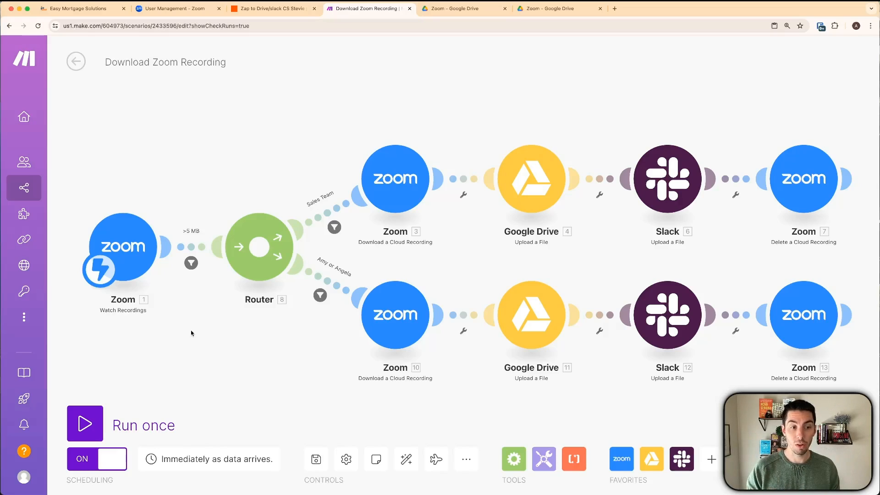
In the Download Zoom Recording scenario's >5 MB filter, add an OR rule on the recording's Duration
left_click(189, 248)
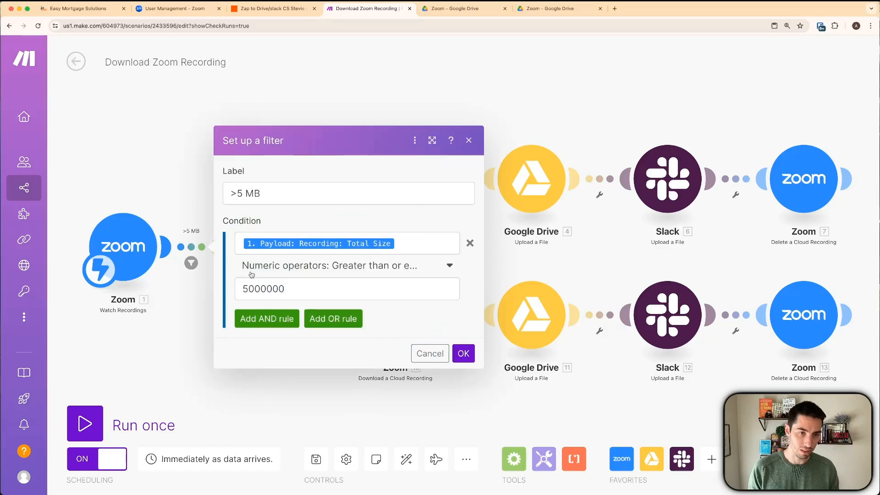
left_click(306, 292)
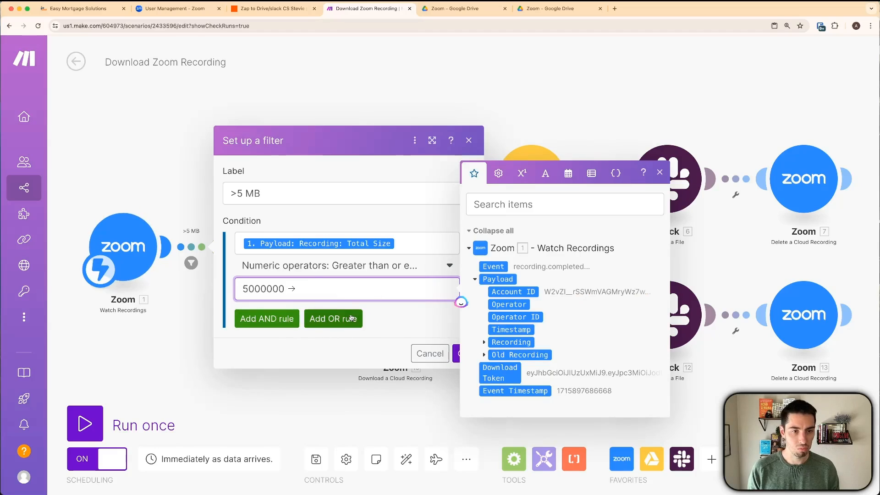
left_click(333, 319)
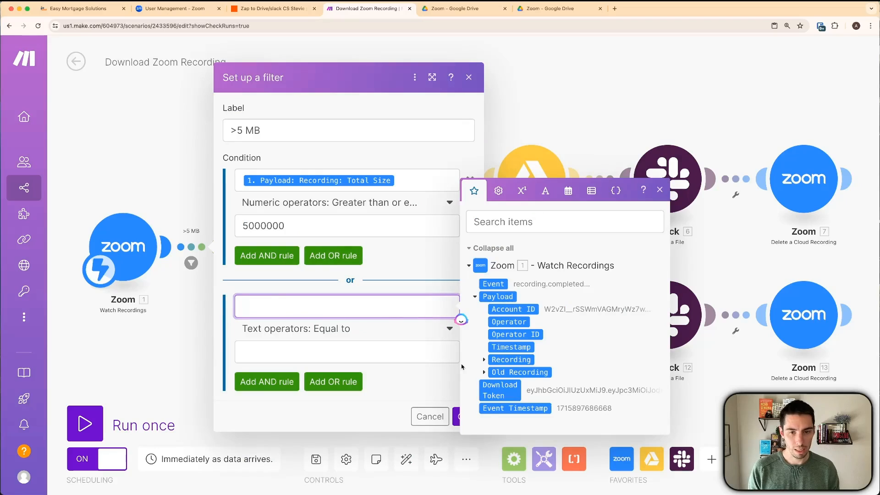
left_click(484, 360)
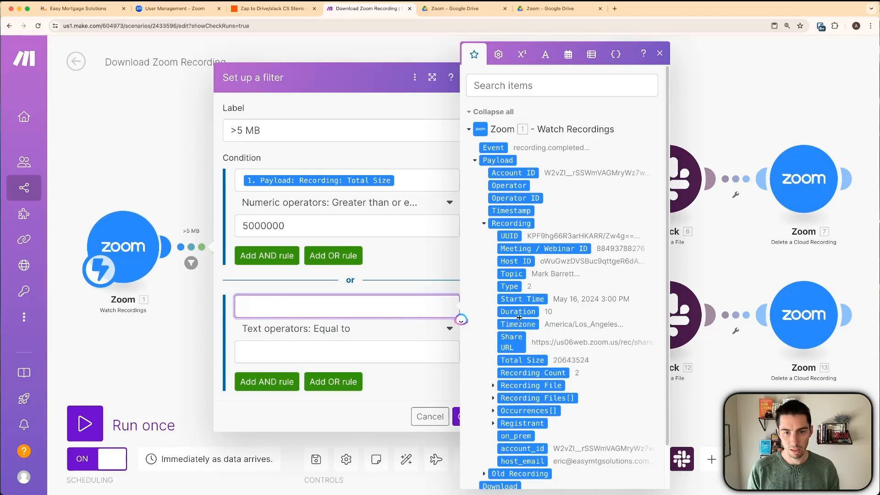
left_click(517, 312)
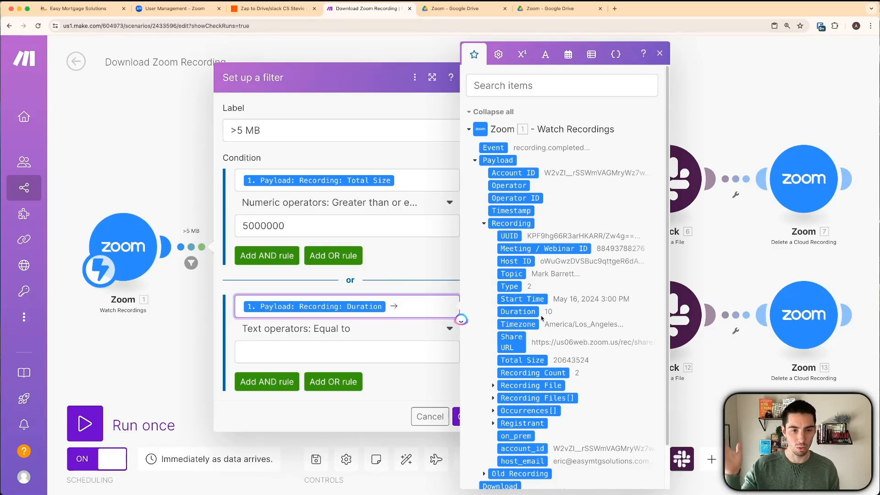
Set the Duration rule to the numeric operator Greater than or equal to with value 5, and close the filter
left_click(322, 330)
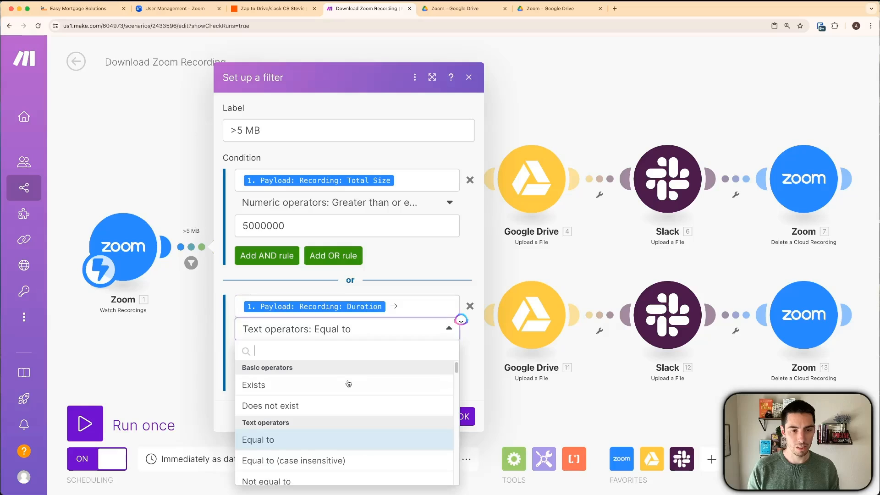
scroll(342, 382, "down", 10)
scroll(304, 412, "down", 3)
left_click(285, 402)
left_click(249, 348)
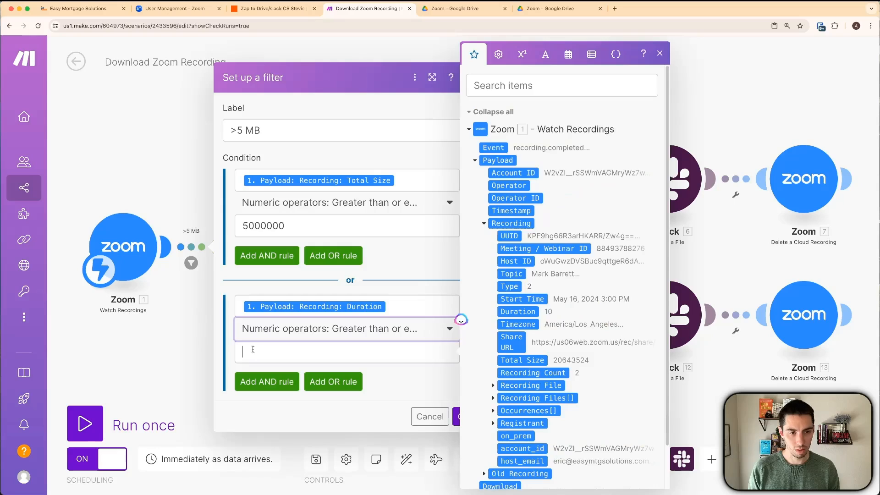
type("5")
key("BackSpace")
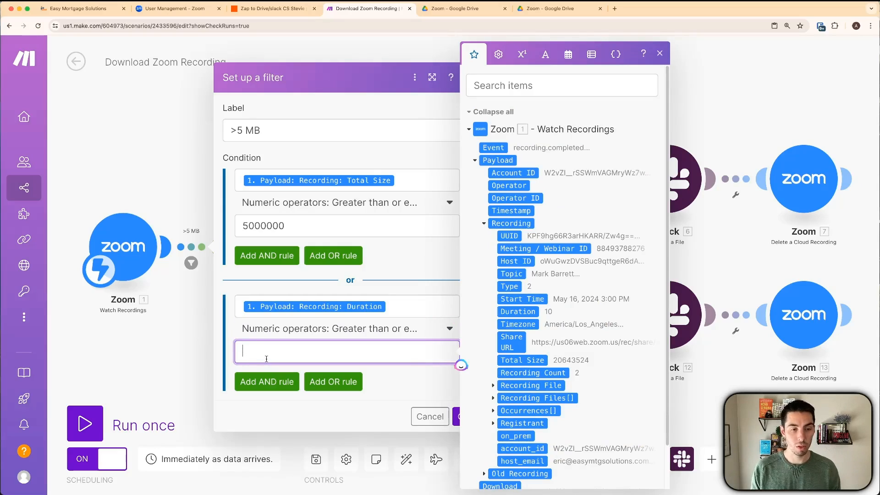
type("5 →")
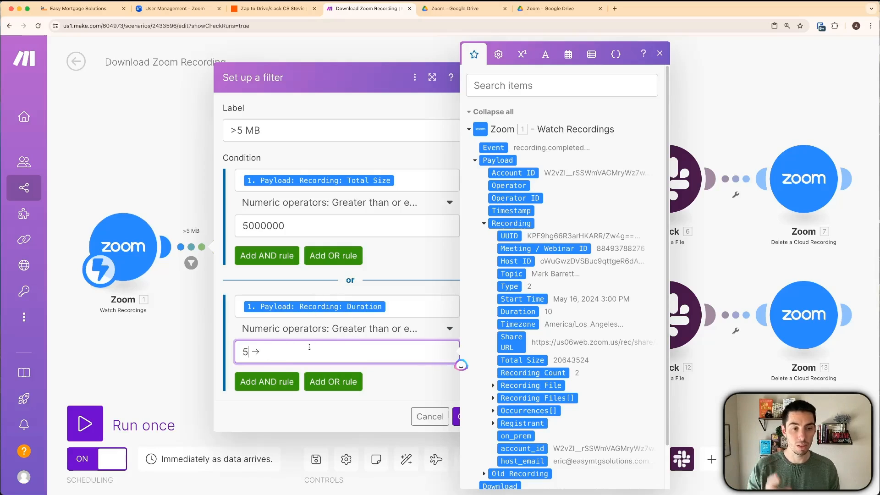
left_click(170, 341)
Review the Sales Team route's Slack Upload a File settings, including the Duration line in the initial comment
left_click(672, 178)
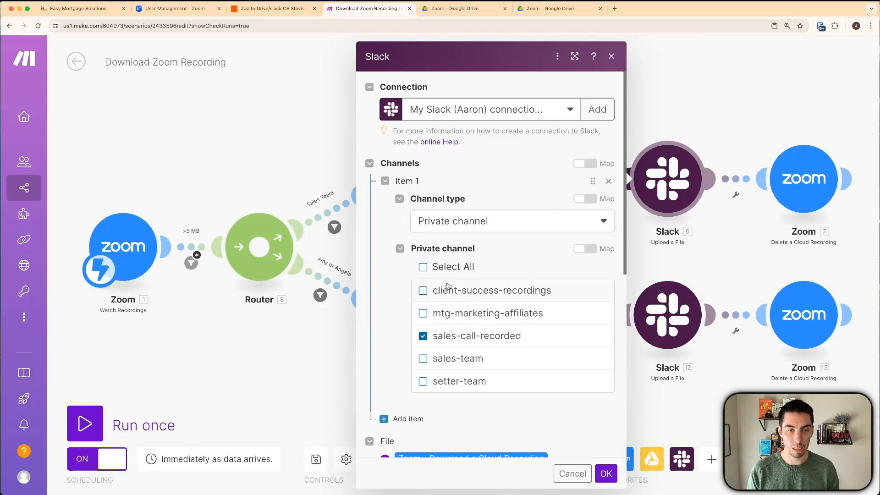
scroll(394, 294, "down", 10)
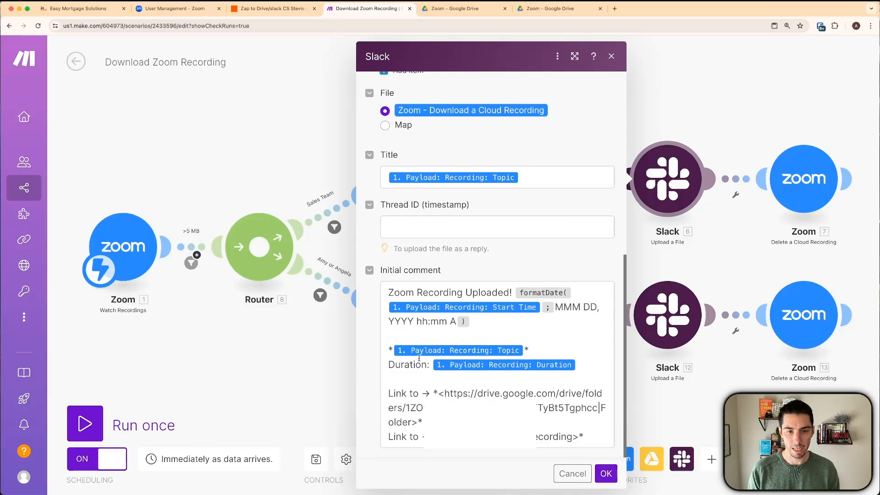
left_click_drag(395, 364, 573, 367)
left_click(581, 363)
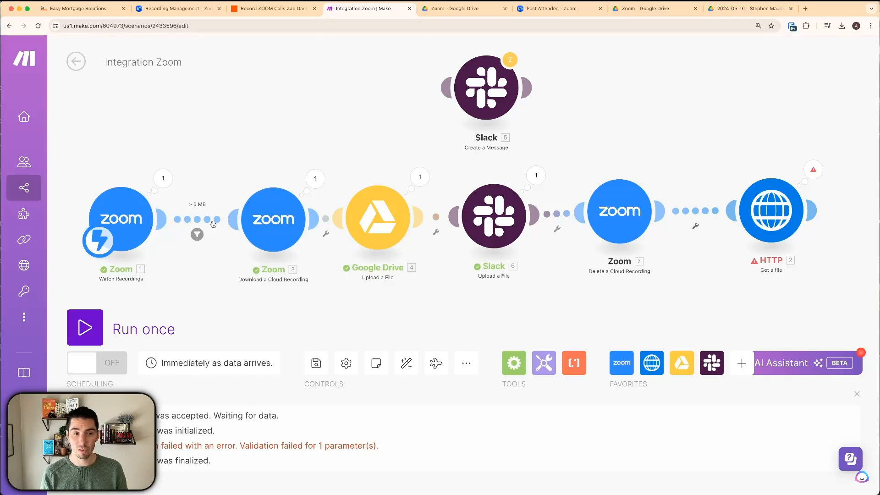
In the Integration Zoom scenario, set the > 5 MB filter's comparison value to 50 and save the filter
left_click(199, 224)
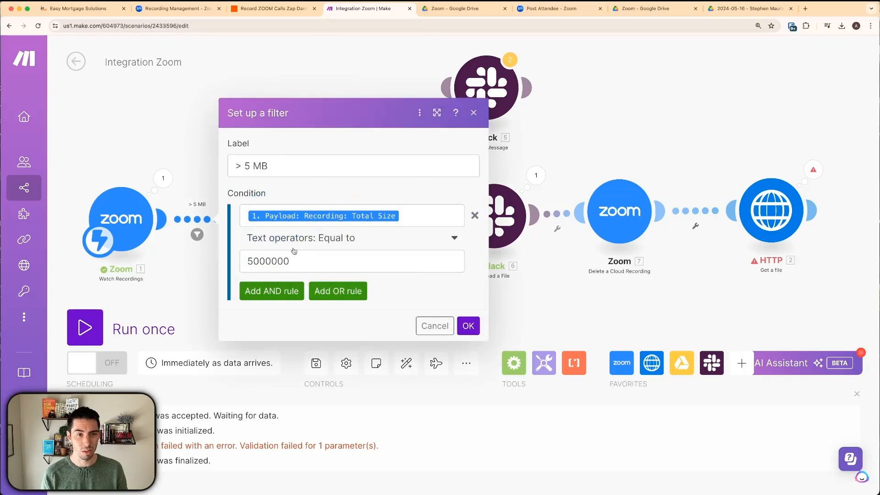
left_click(433, 325)
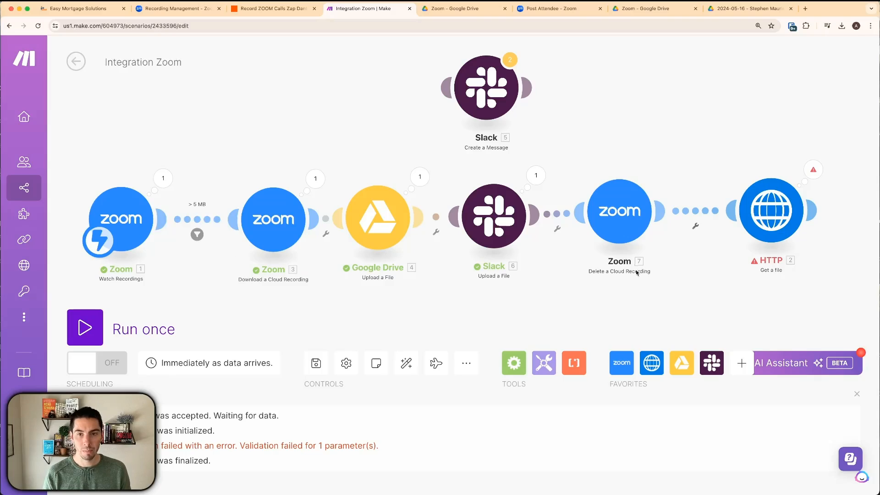
left_click(197, 221)
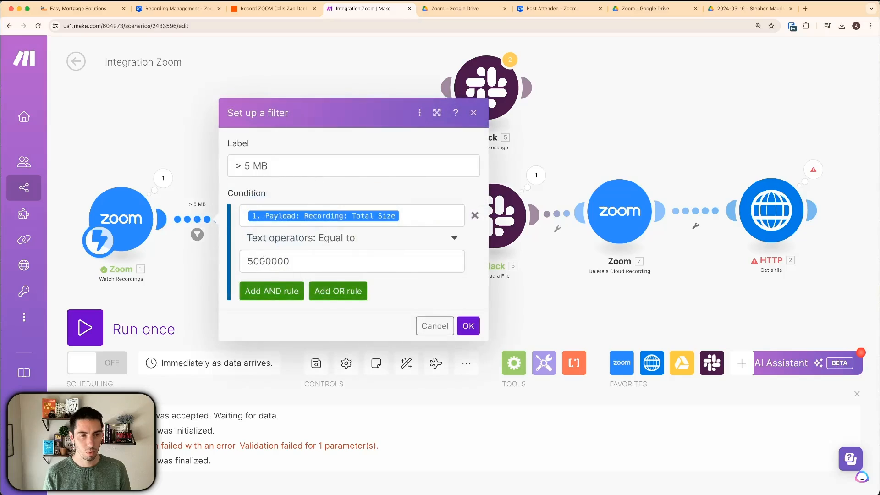
left_click_drag(259, 261, 330, 262)
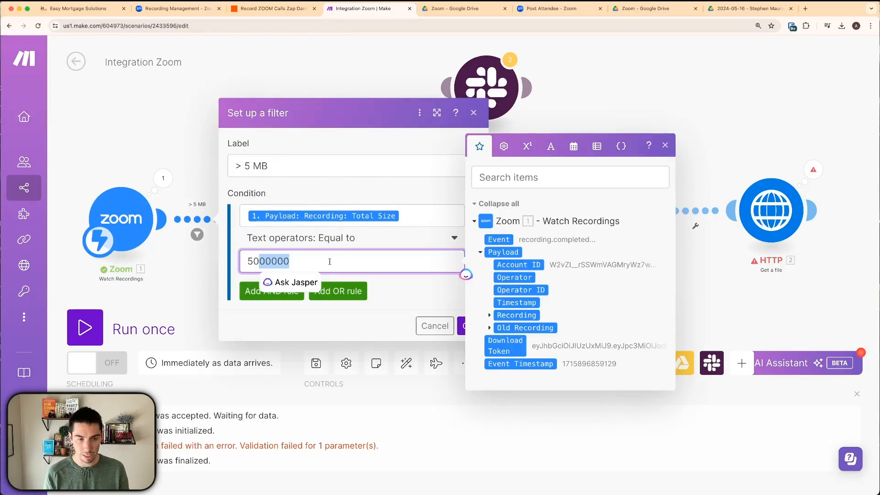
key("BackSpace")
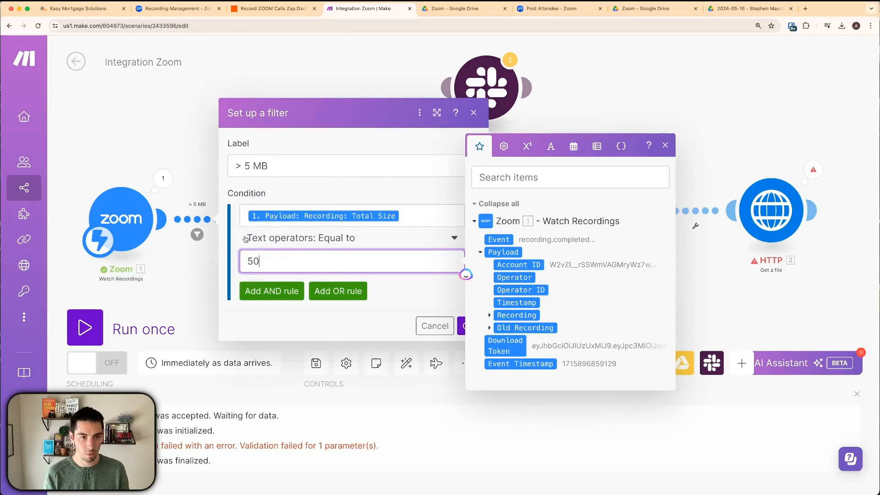
left_click(460, 328)
Run the scenario once with the existing webhook data and inspect how the > 5 MB filter evaluated the bundle
left_click(92, 329)
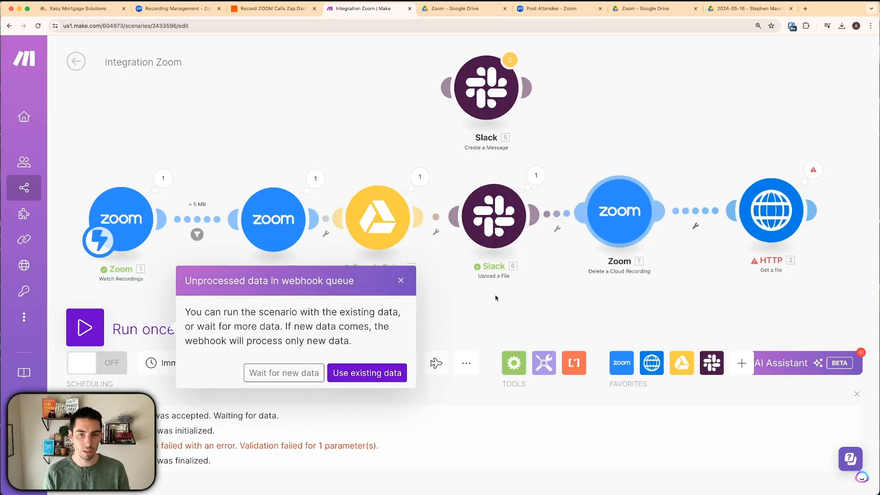
left_click(350, 374)
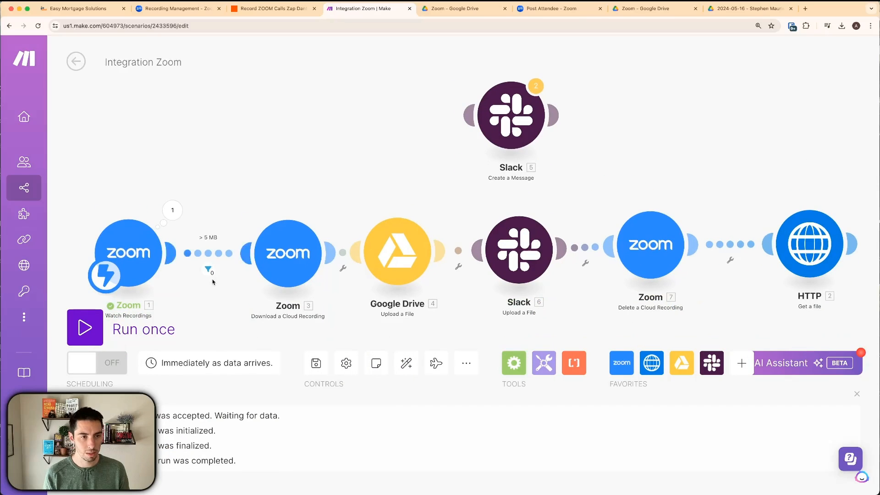
left_click(208, 269)
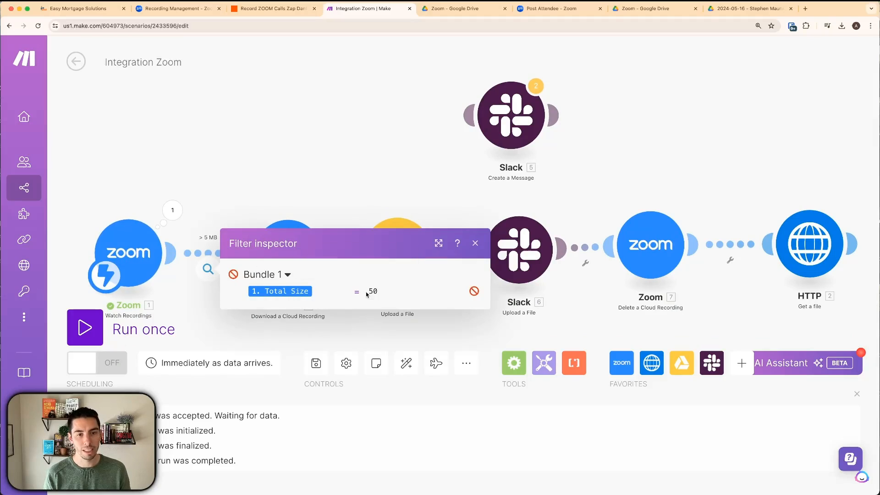
Set the comparison value of the > 5 MB filter's Total Size condition to 5000000
left_click(215, 257)
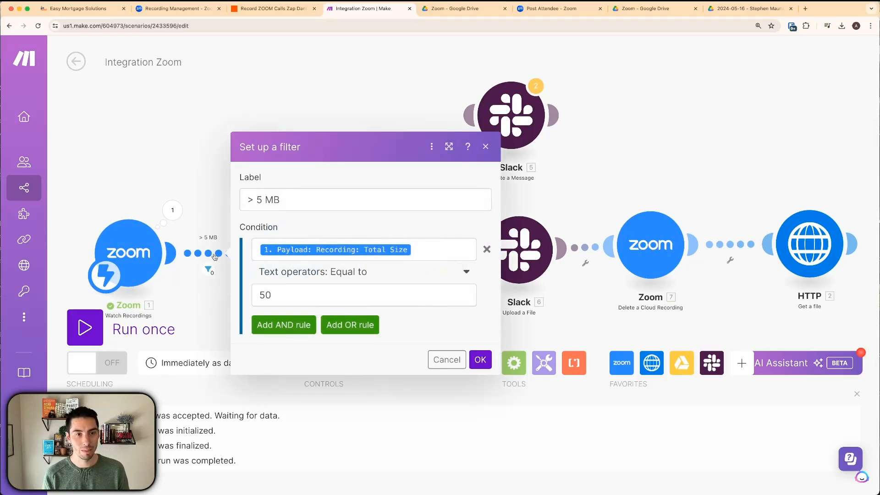
left_click(292, 294)
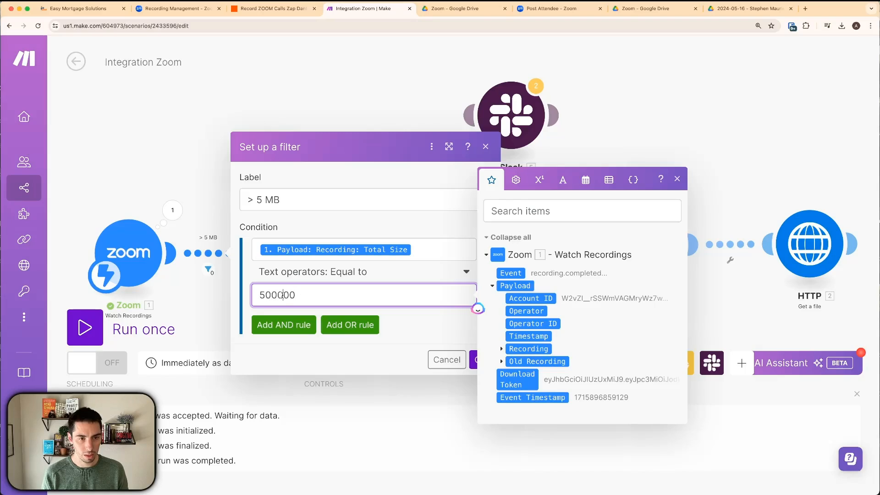
left_click_drag(284, 295, 302, 296)
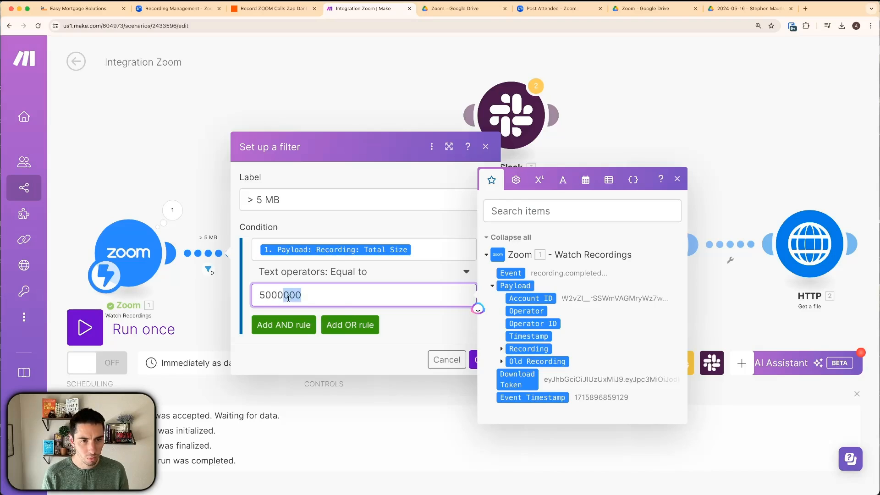
left_click(325, 293)
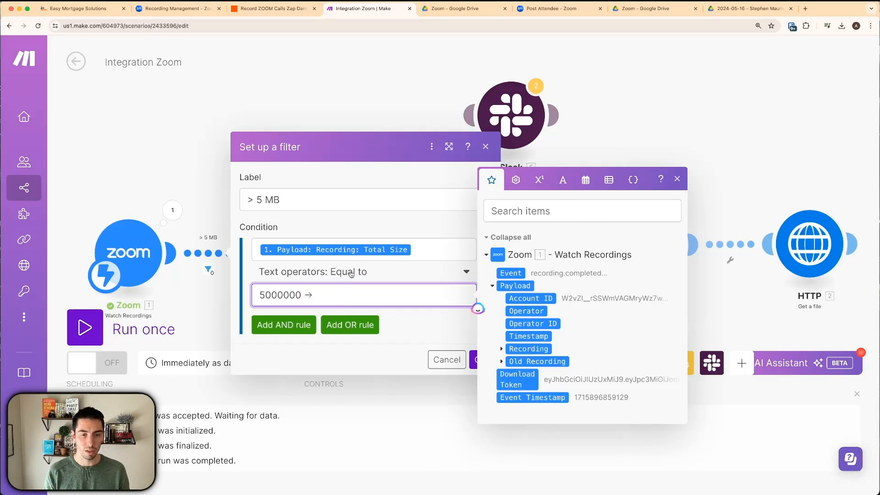
Change the Total Size condition's operator to the numeric Greater than or equal to and save the filter
left_click(351, 272)
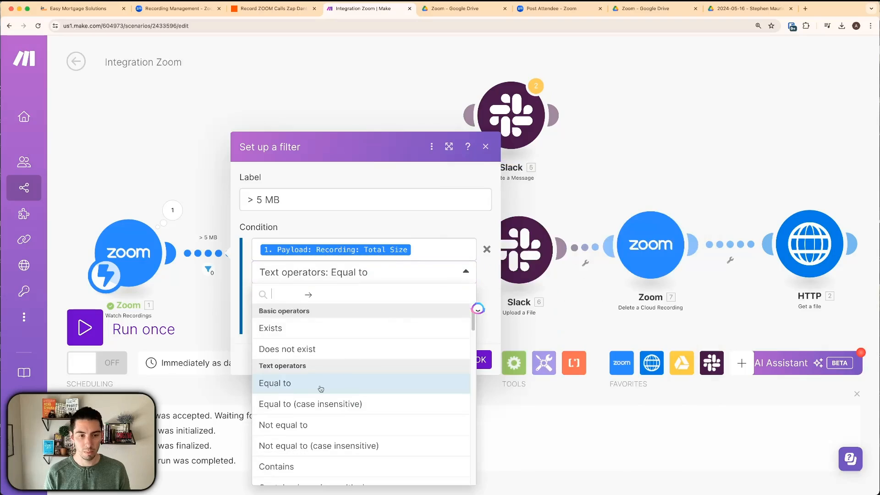
scroll(321, 390, "down", 5)
scroll(320, 410, "down", 4)
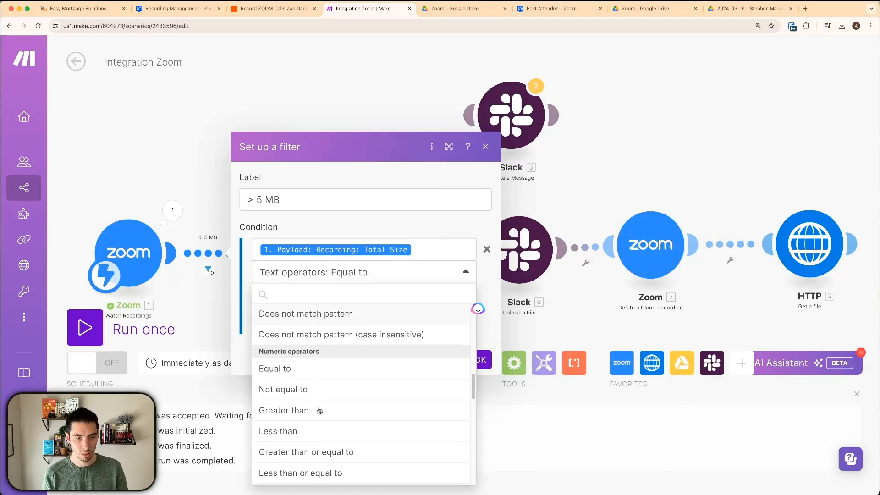
scroll(298, 395, "down", 2)
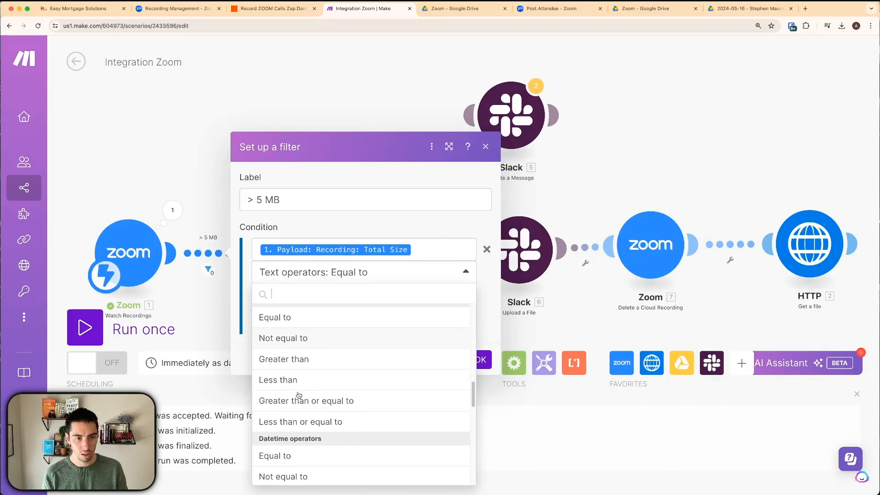
left_click(321, 400)
left_click(327, 302)
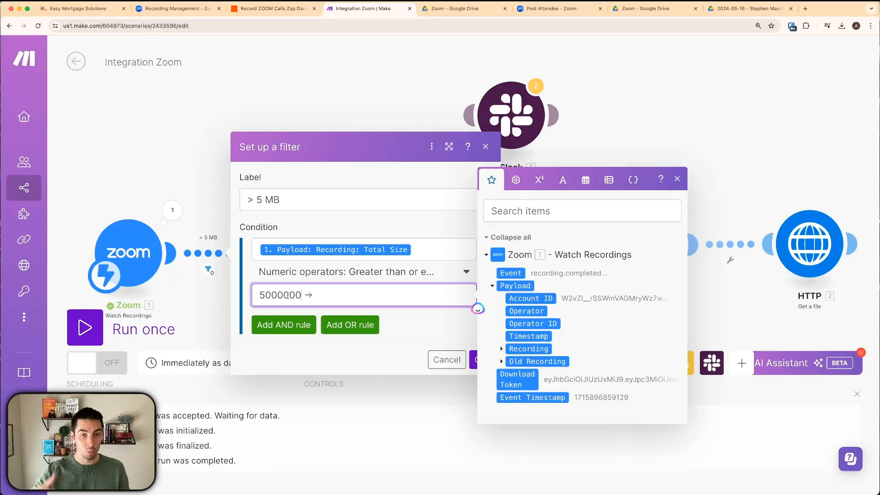
left_click(387, 356)
left_click(480, 359)
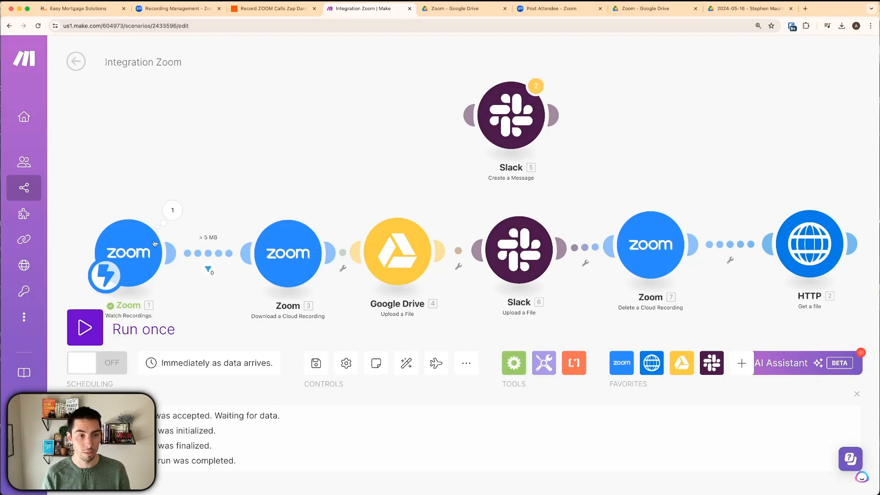
Run the scenario once with the existing webhook data and examine the recording details in the Watch Recordings output
left_click(83, 335)
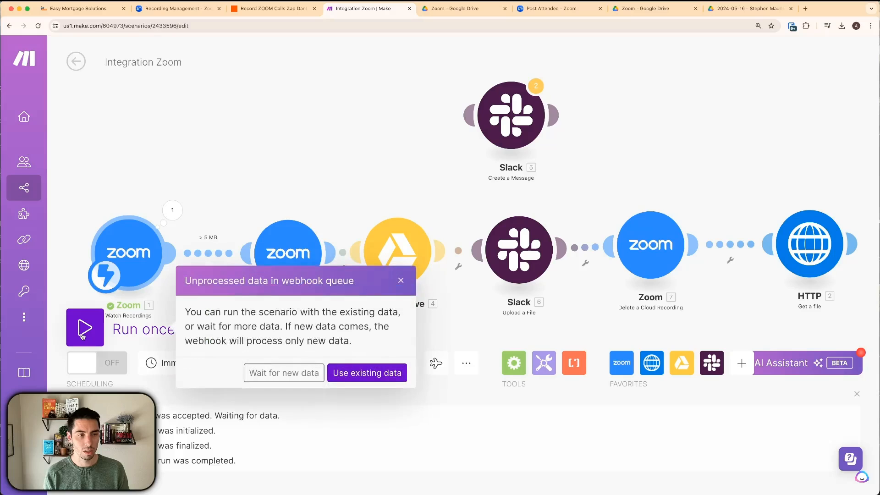
left_click(356, 373)
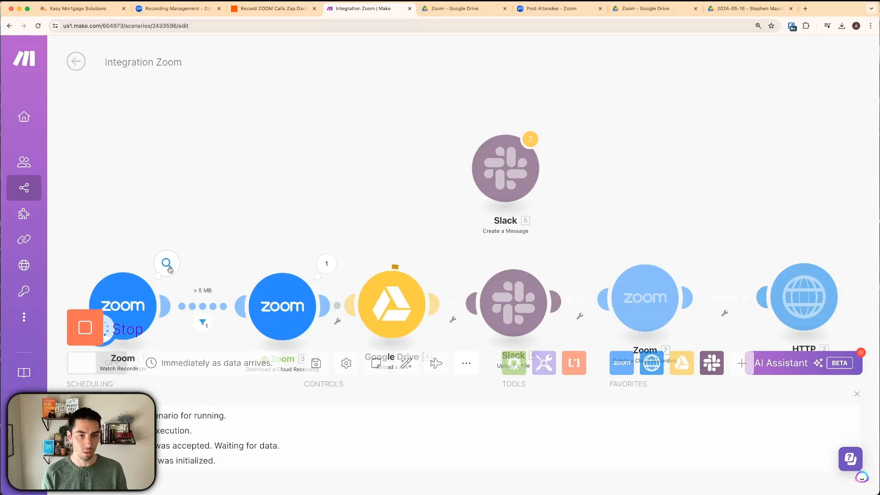
left_click(169, 268)
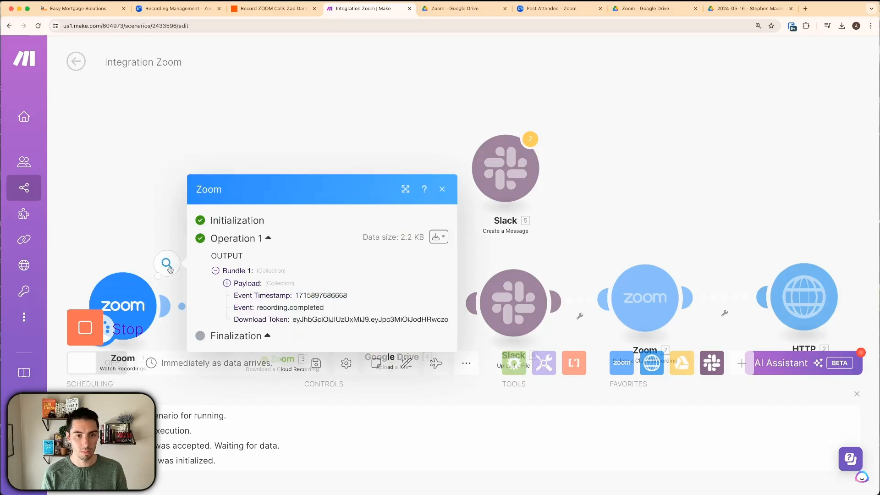
left_click(226, 284)
left_click(238, 295)
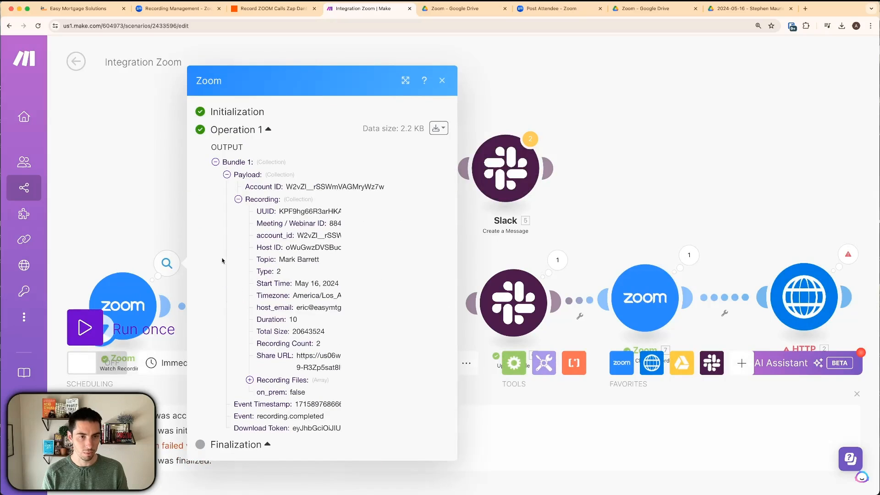
left_click(154, 203)
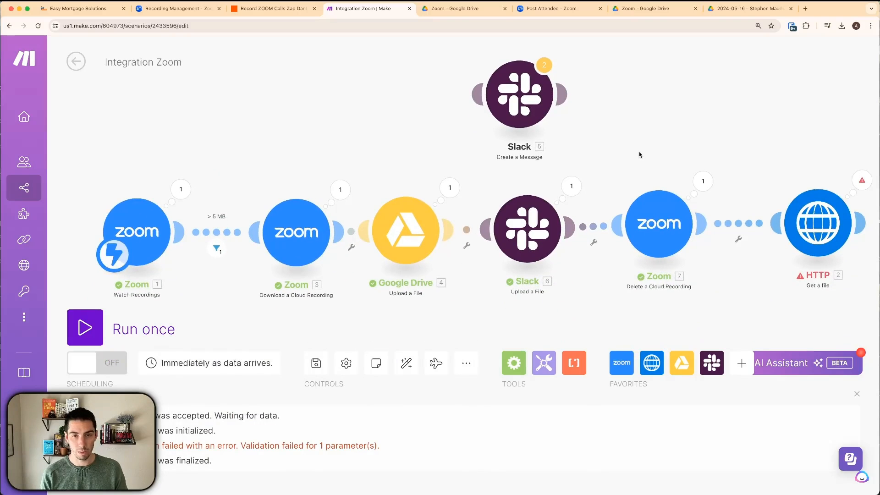
Inspect how the > 5 MB filter evaluated Total Size, and check the recording post in Slack's automation-testing channel
left_click(216, 248)
mouse_move(308, 271)
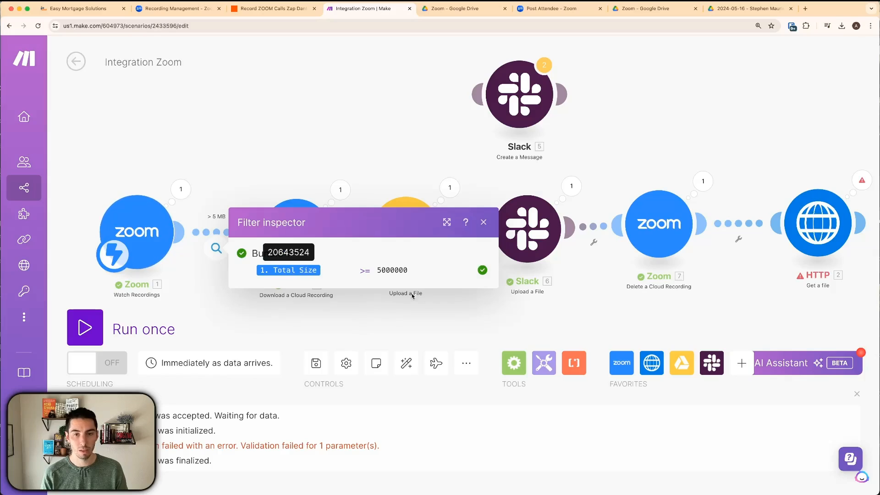
left_click(592, 306)
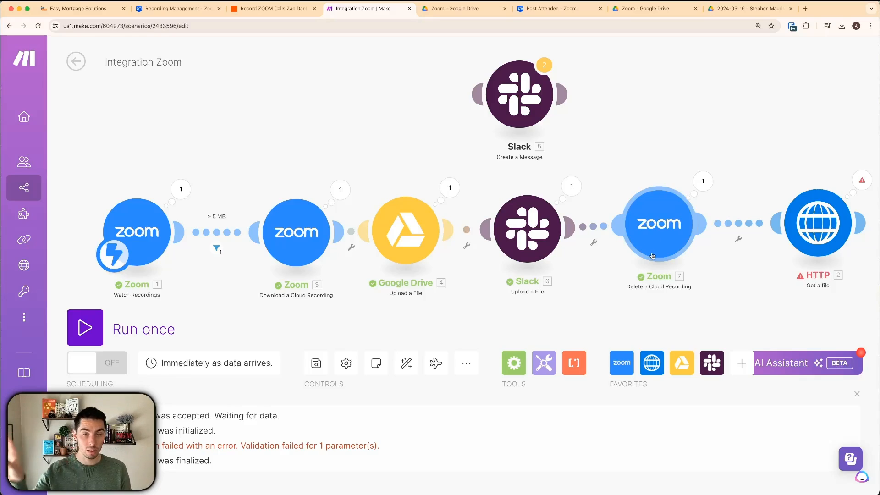
key("super+Tab")
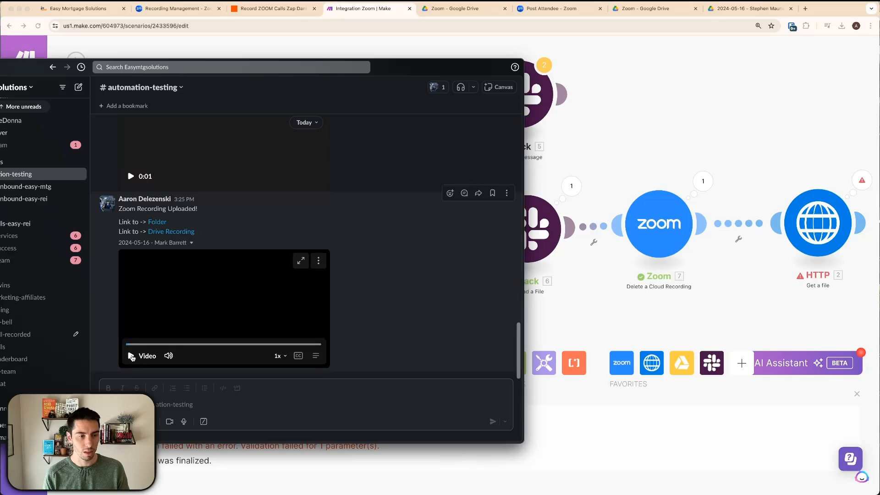
key("super+Tab")
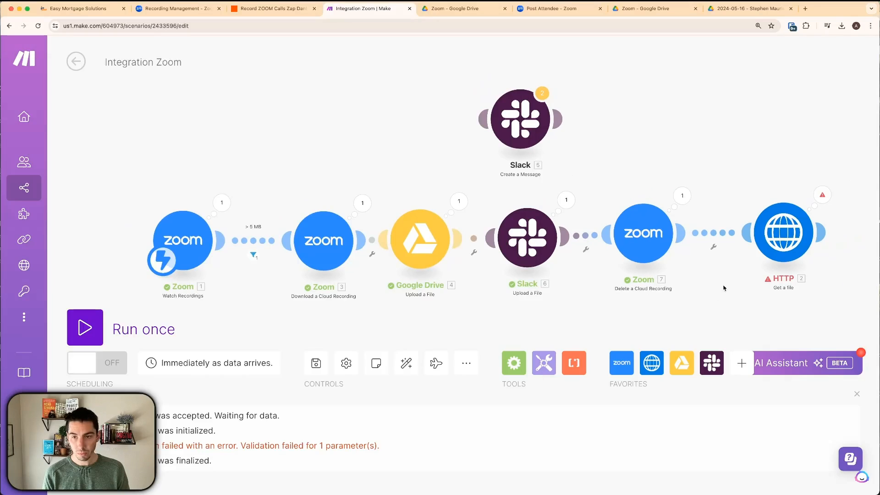
Unlink the HTTP Get a file module from Delete a Cloud Recording, move it away from the chain, and auto-align the scenario
left_click(714, 236)
left_click(742, 265)
left_click_drag(773, 247, 782, 99)
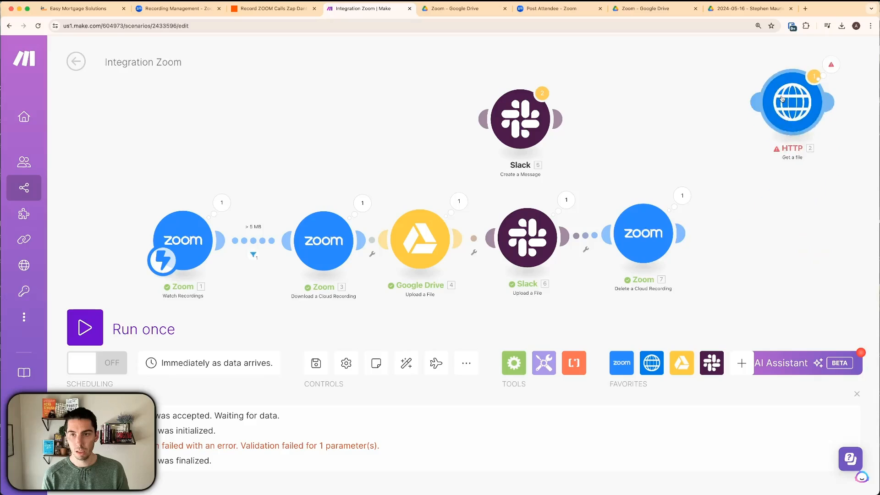
left_click(406, 363)
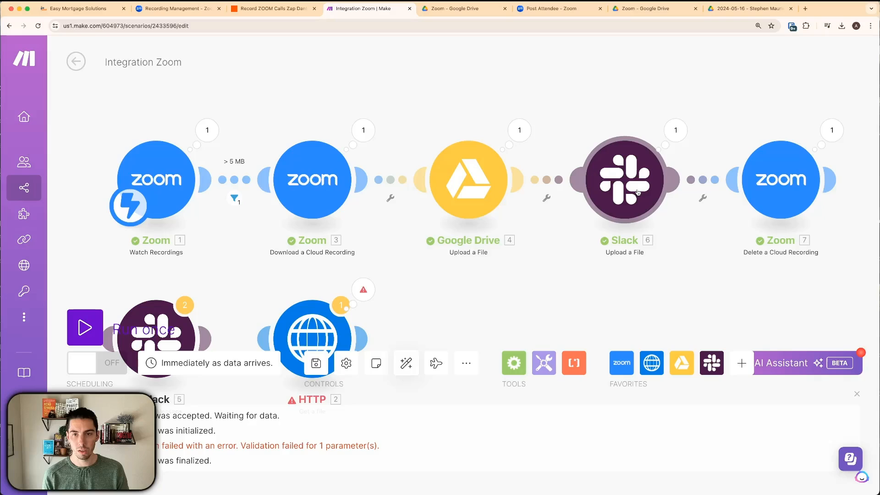
Review the channel settings of the Slack Upload a File module and close them
left_click(638, 193)
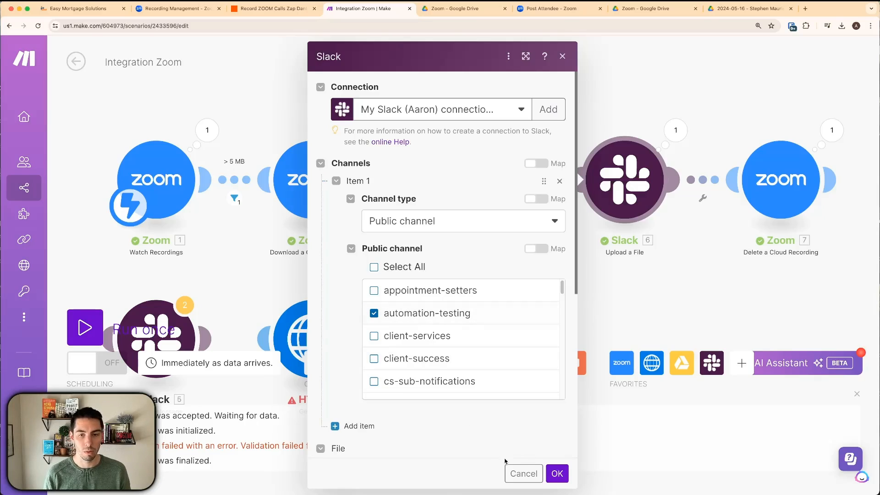
left_click(656, 289)
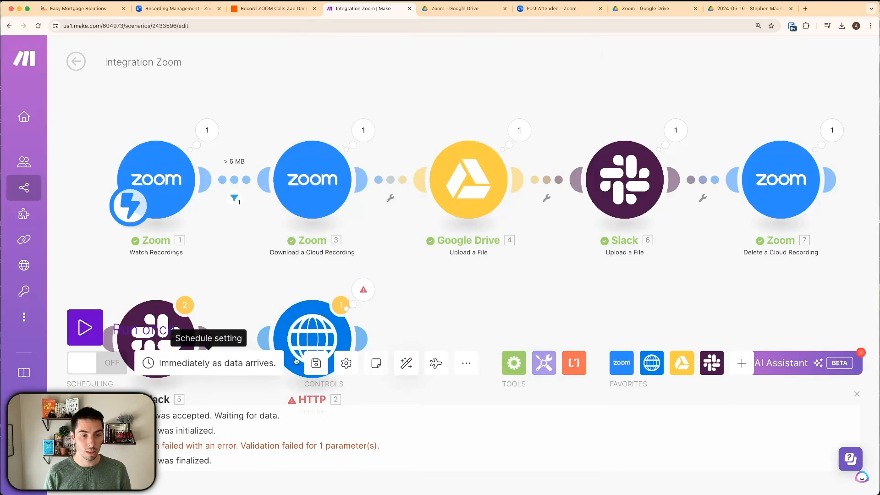